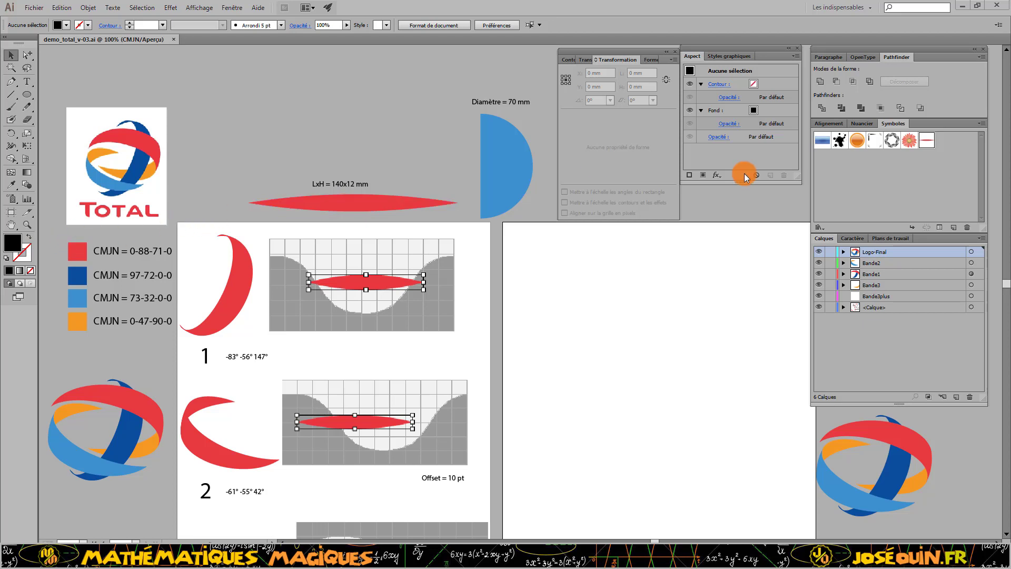
# Step: Draw a red-filled ellipse 140 mm wide and 12 mm high on the empty artboard
pyautogui.click(862, 122)
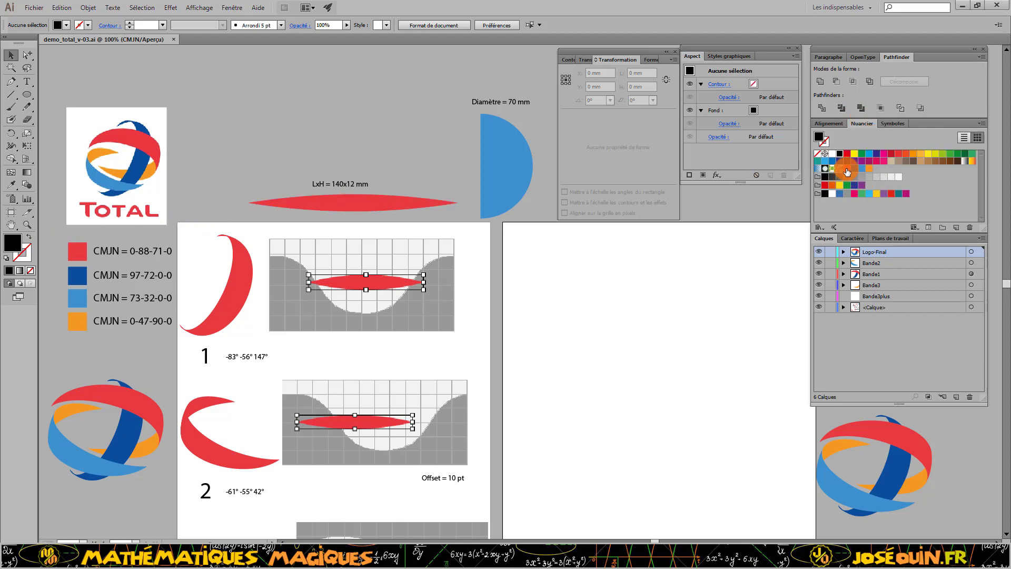
pyautogui.click(847, 168)
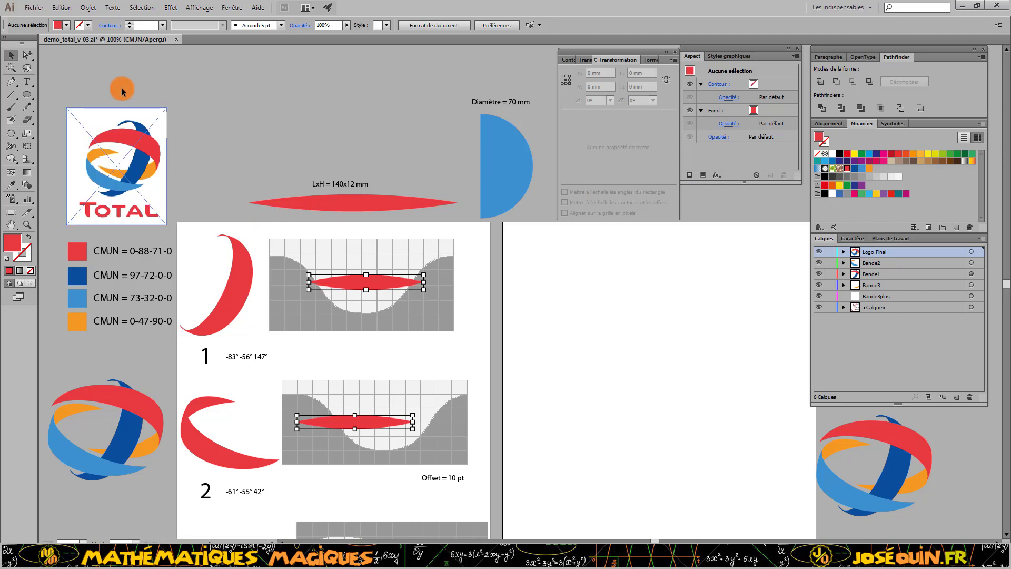
pyautogui.click(30, 93)
pyautogui.moveTo(31, 91); pyautogui.dragTo(73, 113)
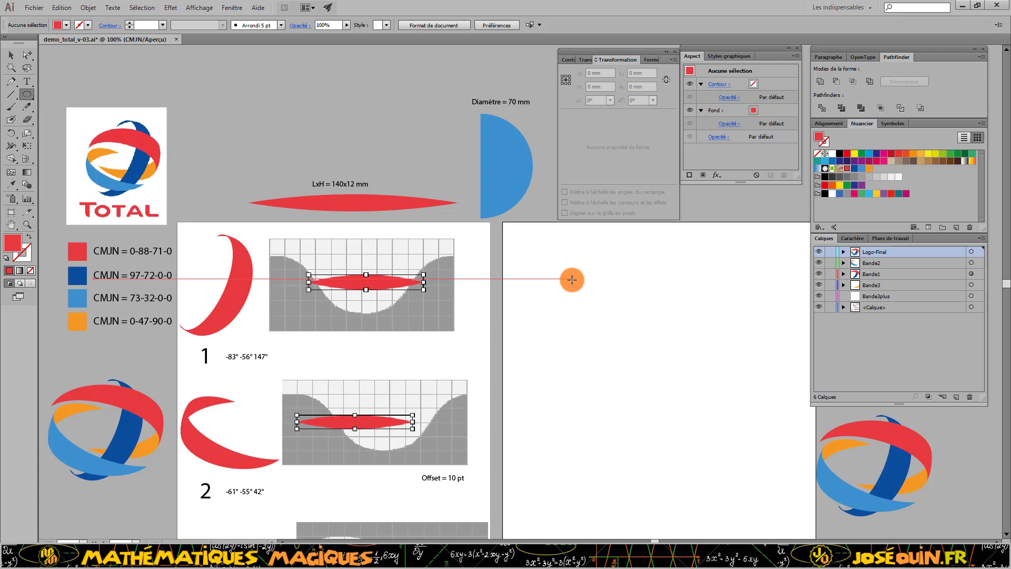
pyautogui.click(572, 279)
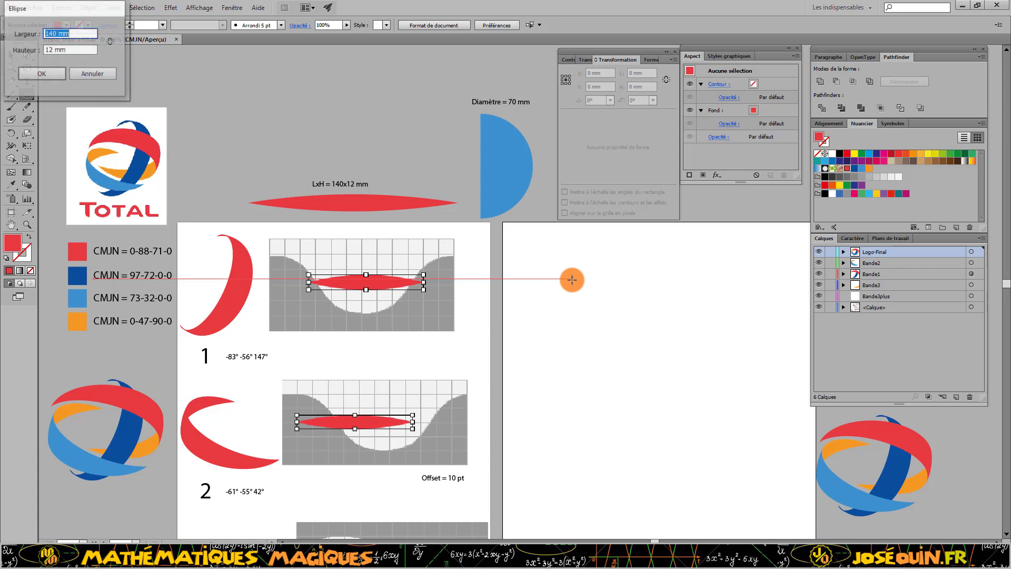
pyautogui.click(58, 33)
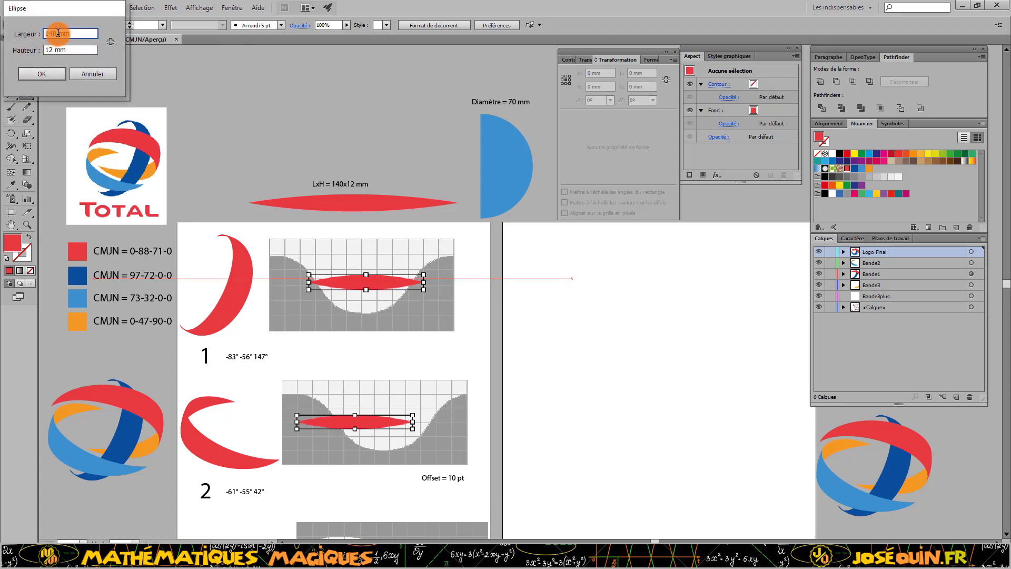
pyautogui.click(54, 51)
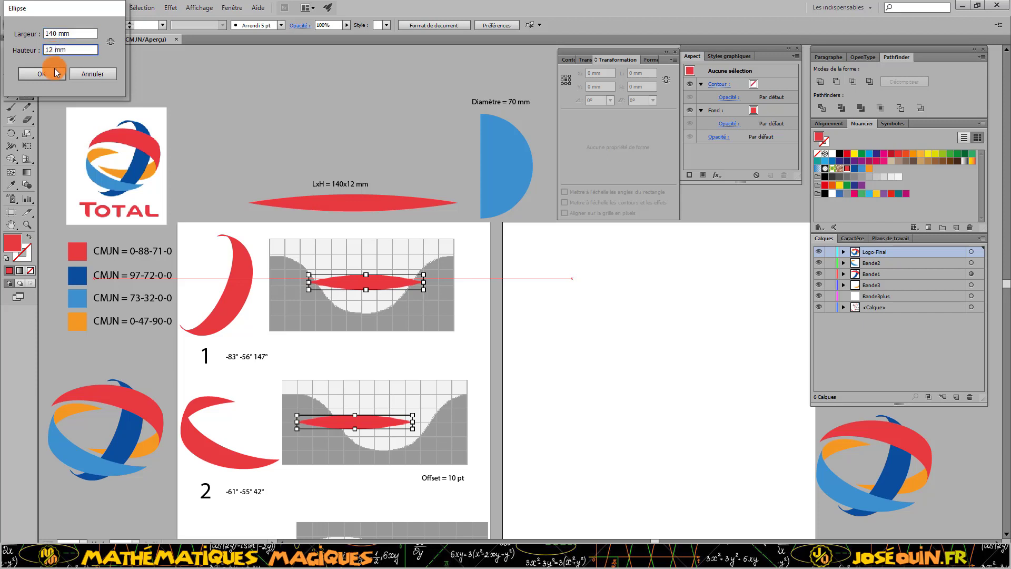
pyautogui.click(51, 74)
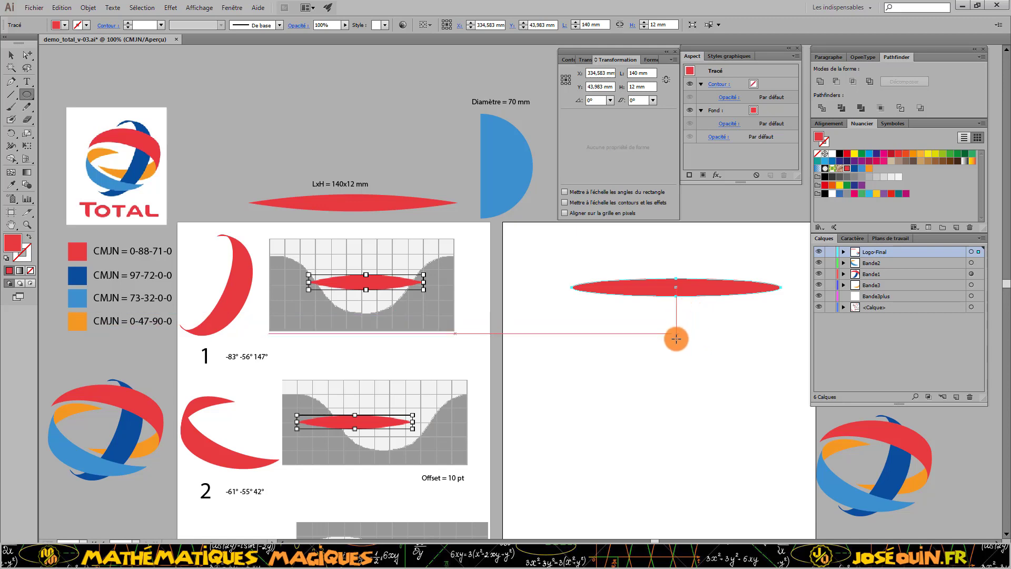
# Step: Convert the anchor points at both ends of the red ellipse into sharp corner points
pyautogui.scroll(2, 673, 361)
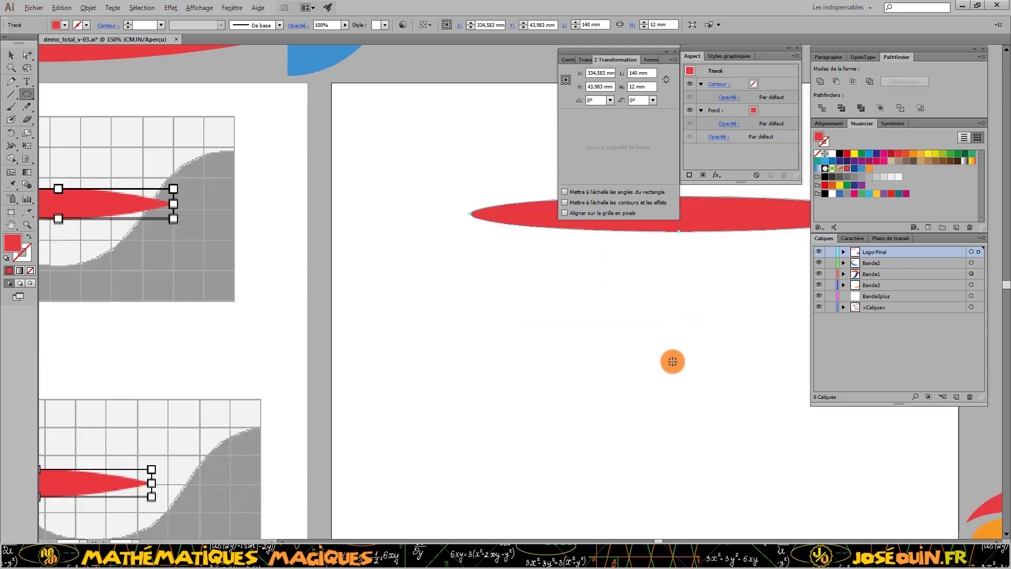
pyautogui.scroll(-1, 673, 362)
pyautogui.moveTo(663, 367); pyautogui.dragTo(567, 415)
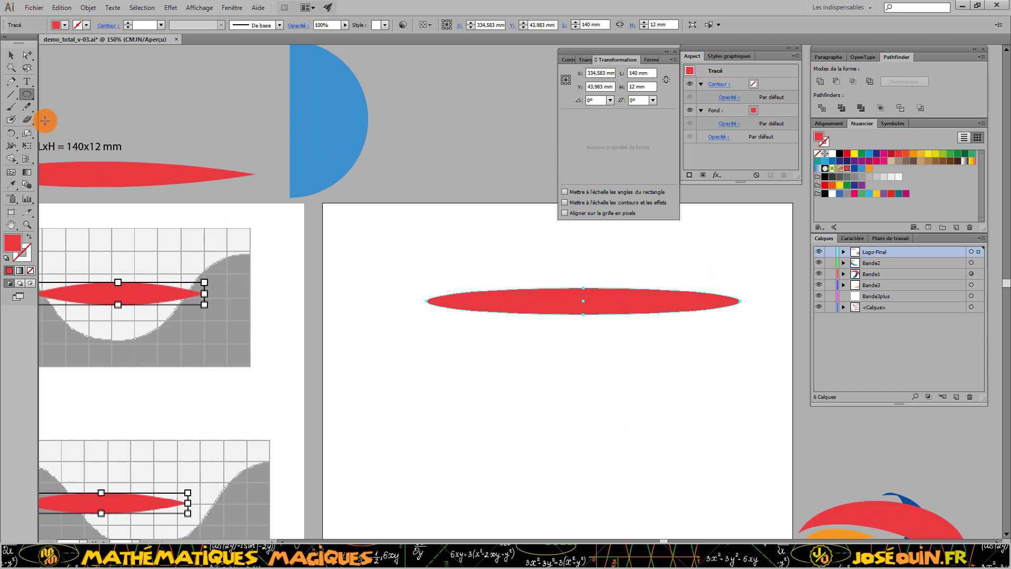
pyautogui.click(14, 84)
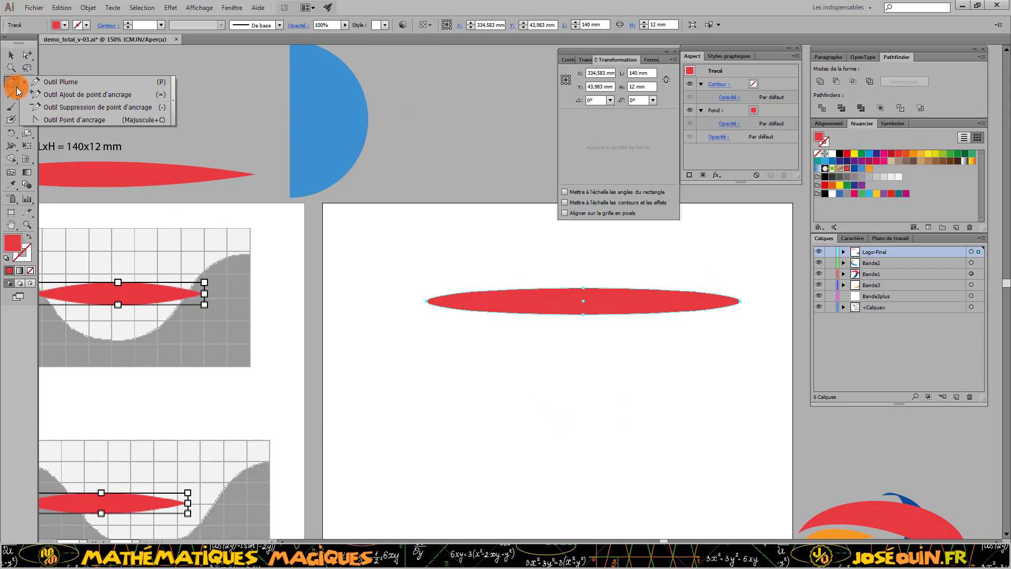
pyautogui.moveTo(17, 87); pyautogui.dragTo(45, 121)
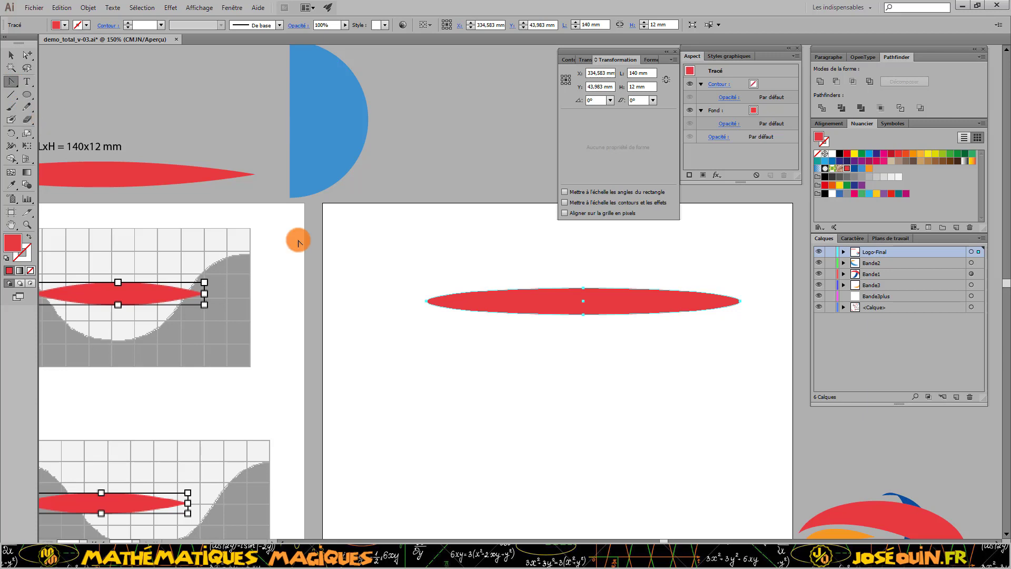
pyautogui.click(427, 304)
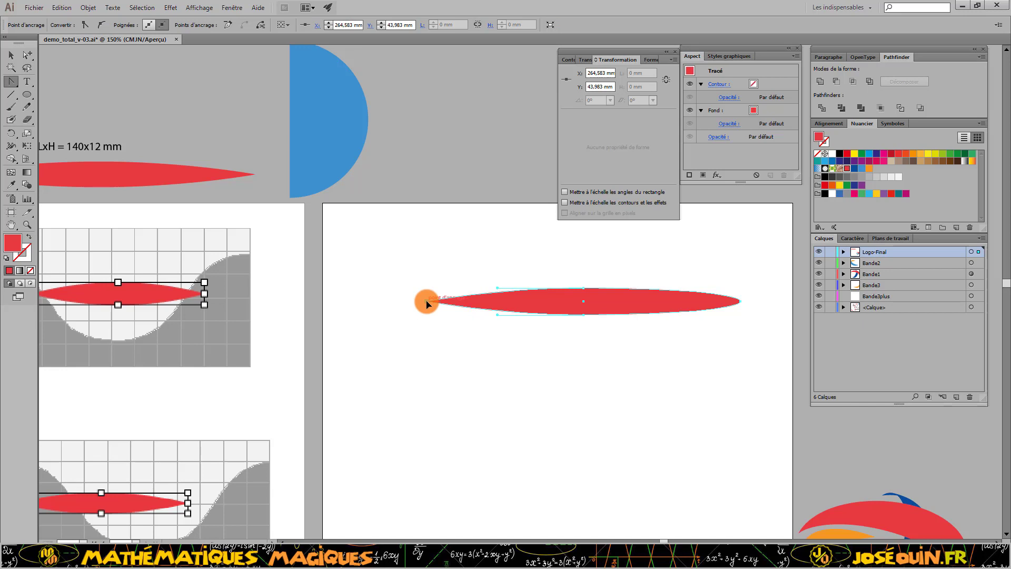
pyautogui.click(740, 302)
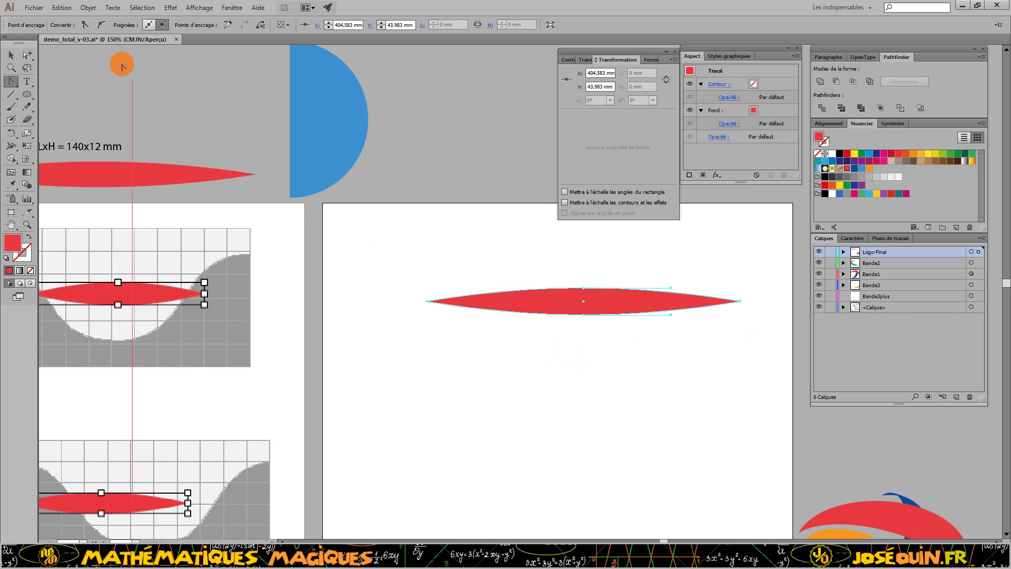
pyautogui.click(9, 54)
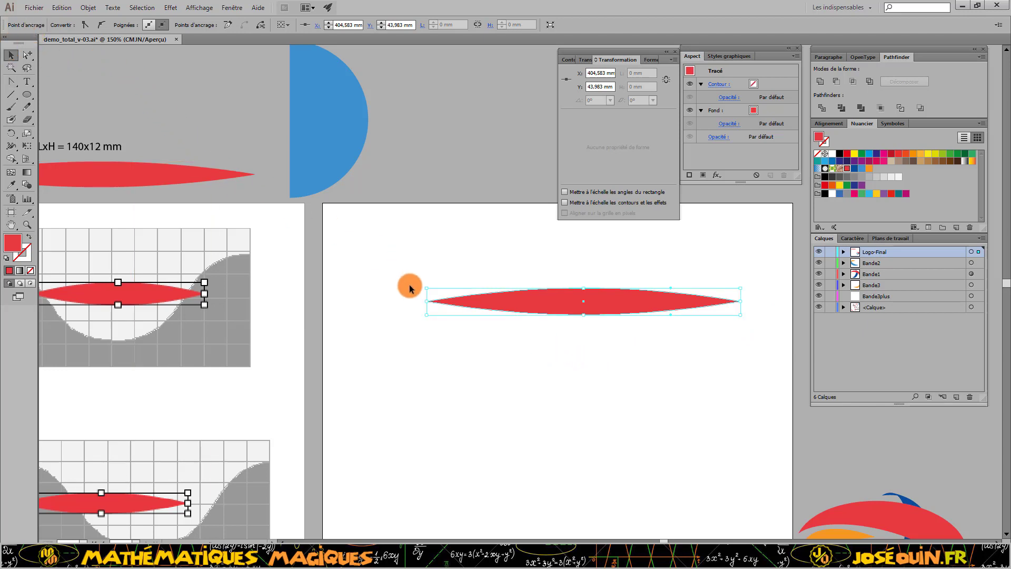
pyautogui.click(474, 386)
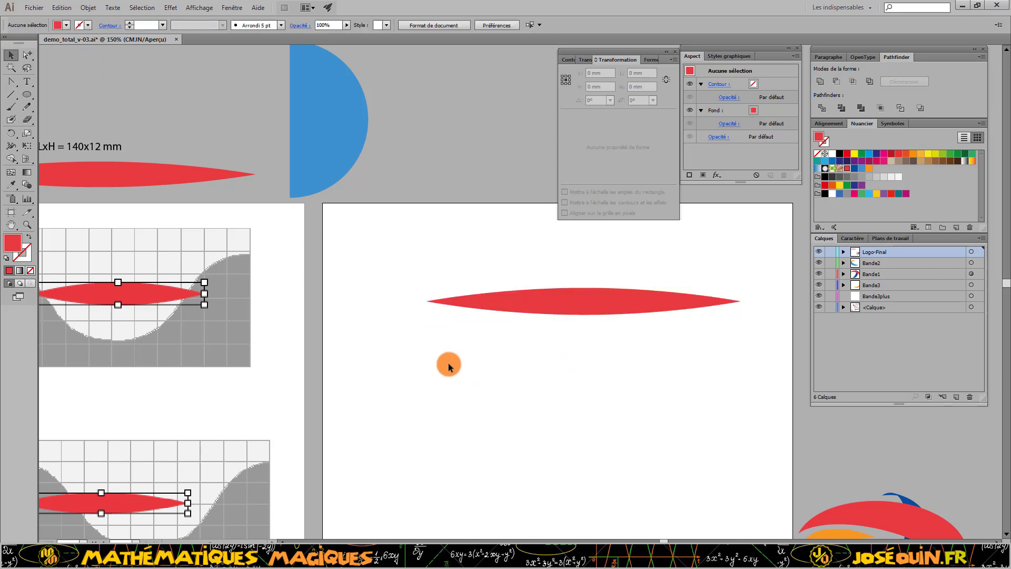
# Step: Save the pointed red shape as a new symbol named Pale2 with the type Graphique
pyautogui.click(563, 303)
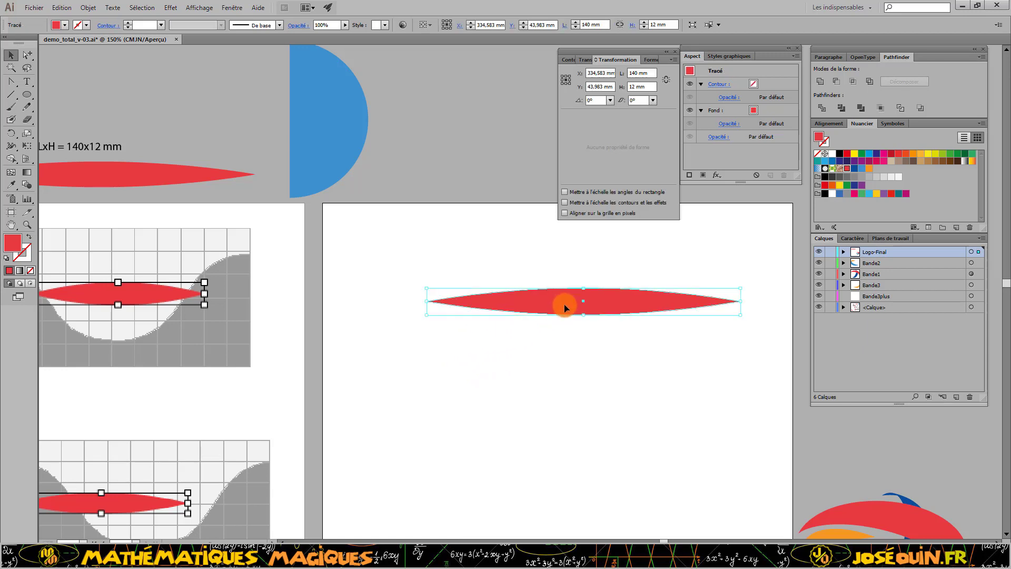
pyautogui.click(892, 125)
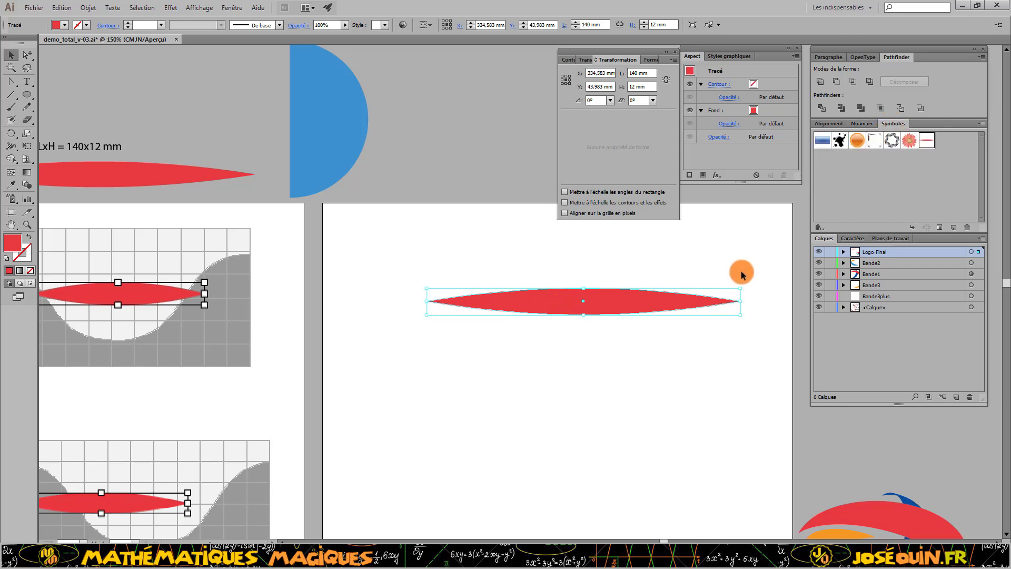
pyautogui.moveTo(609, 308); pyautogui.dragTo(868, 169)
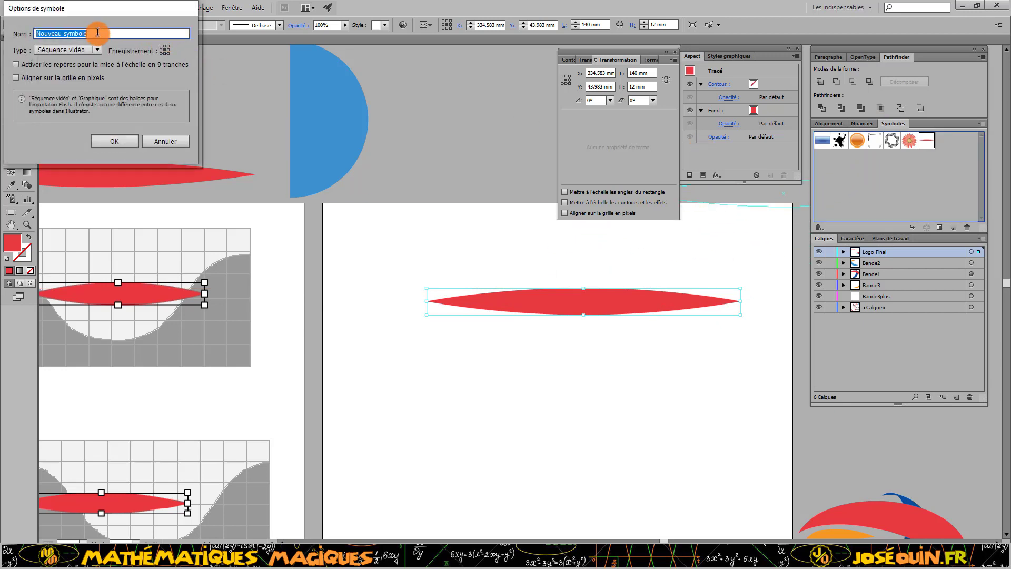
pyautogui.write('Pale2')
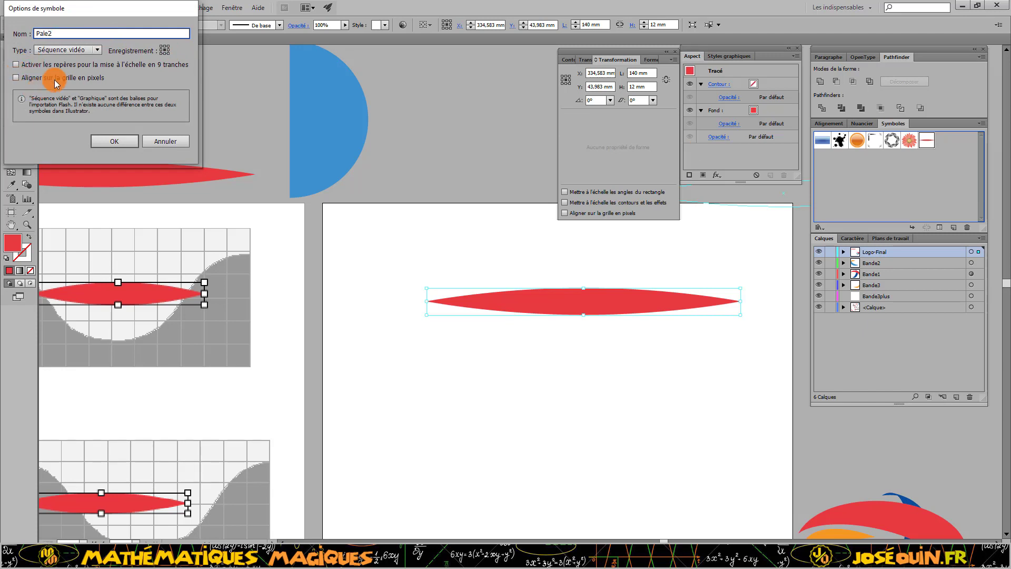
pyautogui.click(97, 50)
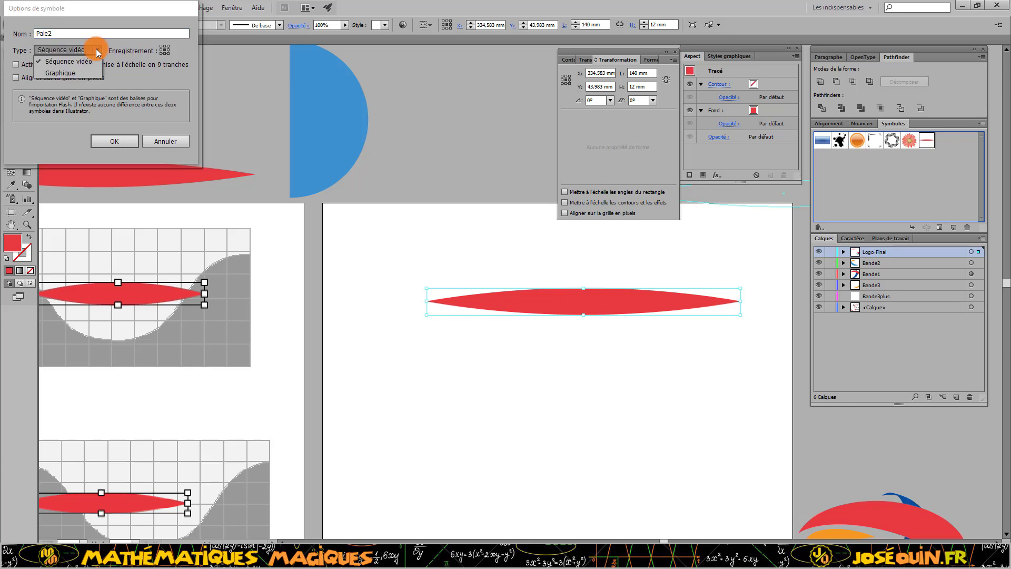
pyautogui.click(82, 72)
pyautogui.click(119, 140)
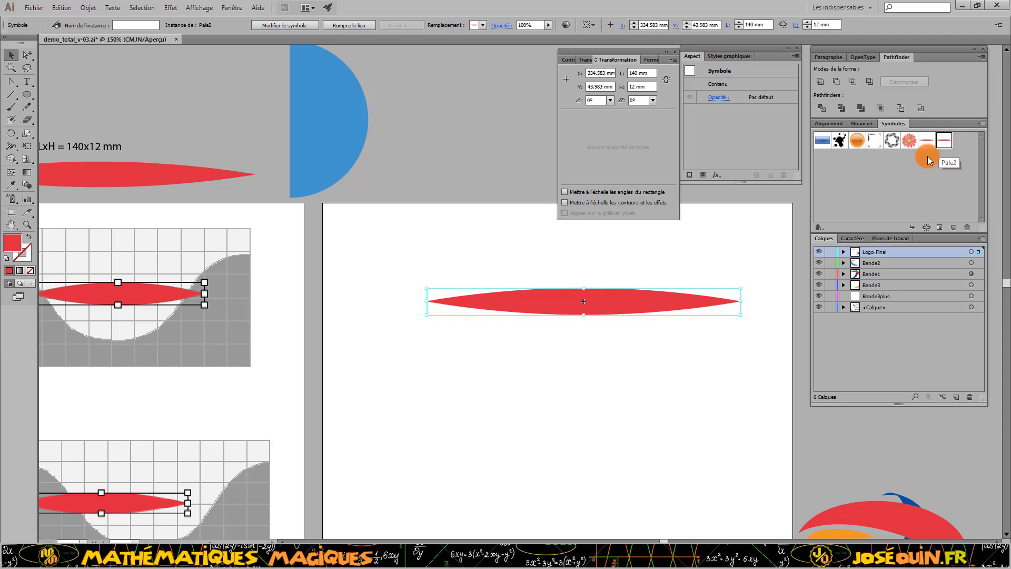
pyautogui.click(599, 246)
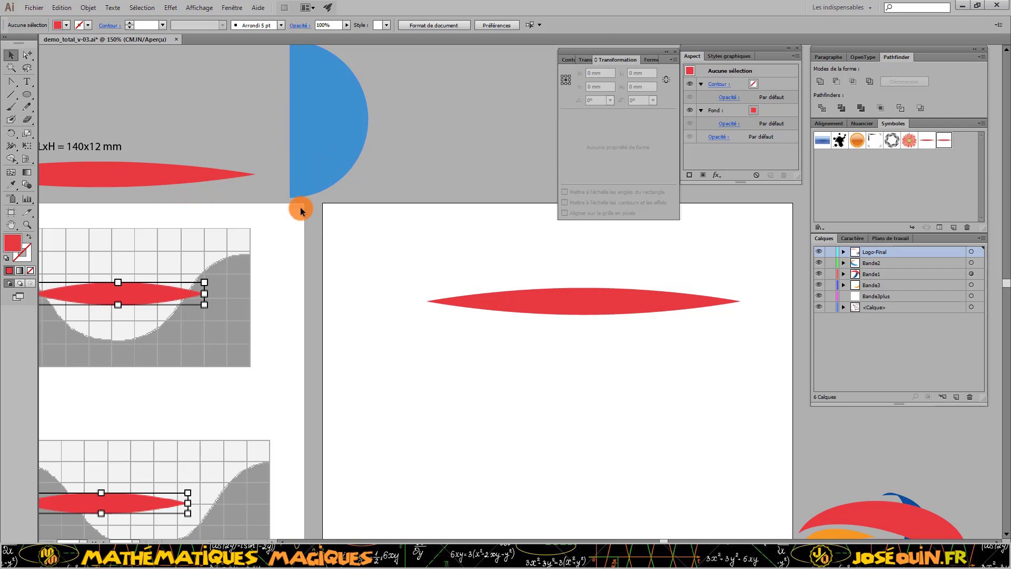
# Step: Draw a light blue circle 70 mm in diameter and place it below the red shape, aligned with its left end
pyautogui.click(865, 124)
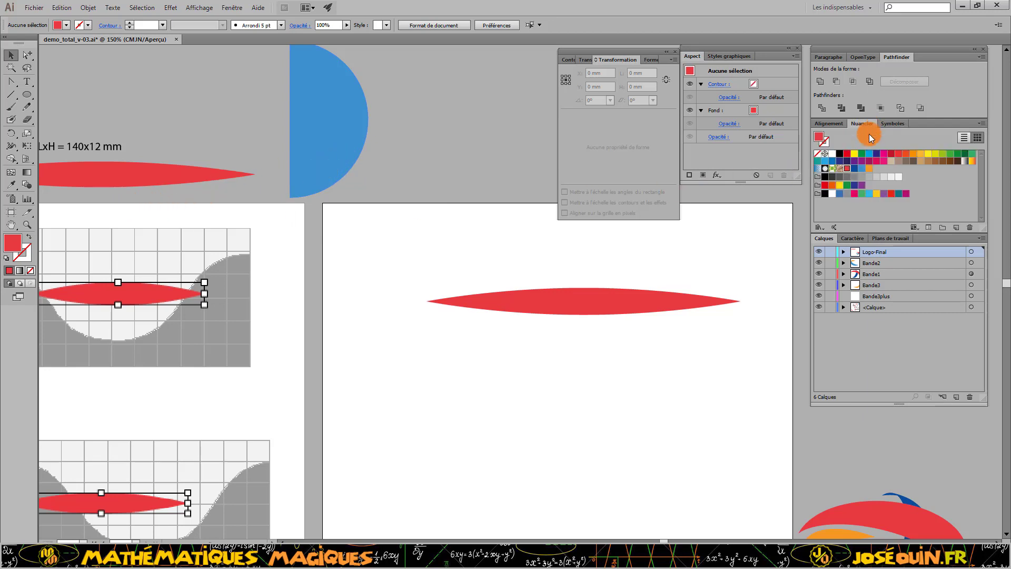
pyautogui.click(861, 169)
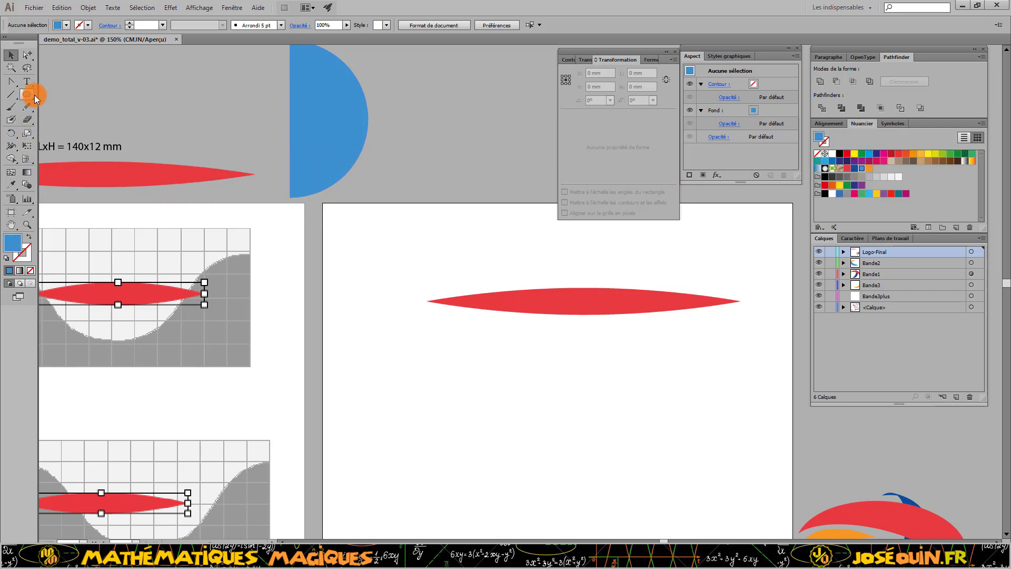
pyautogui.moveTo(30, 94); pyautogui.dragTo(73, 119)
pyautogui.click(540, 407)
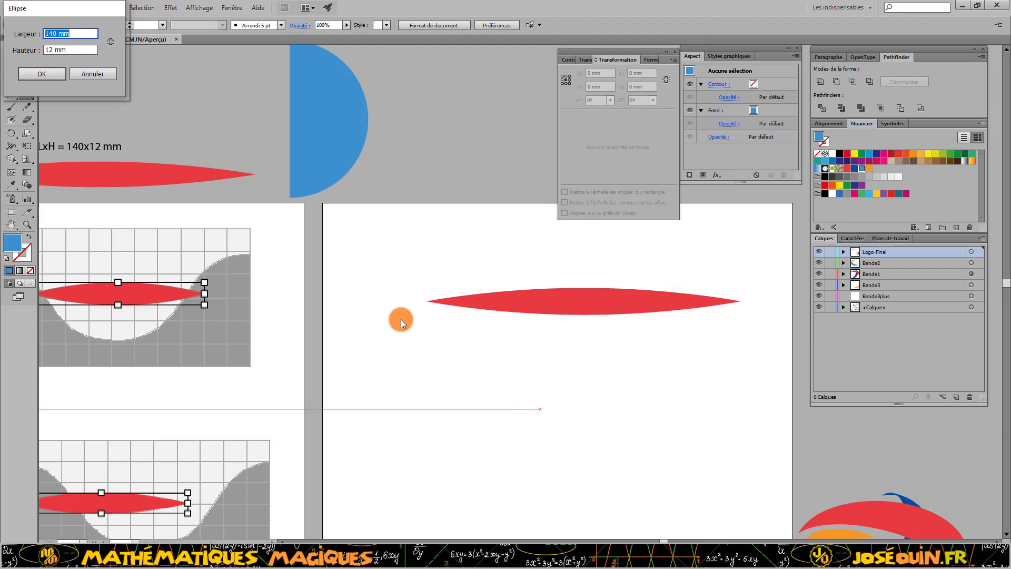
pyautogui.write('70')
pyautogui.press('Tab')
pyautogui.write('7')
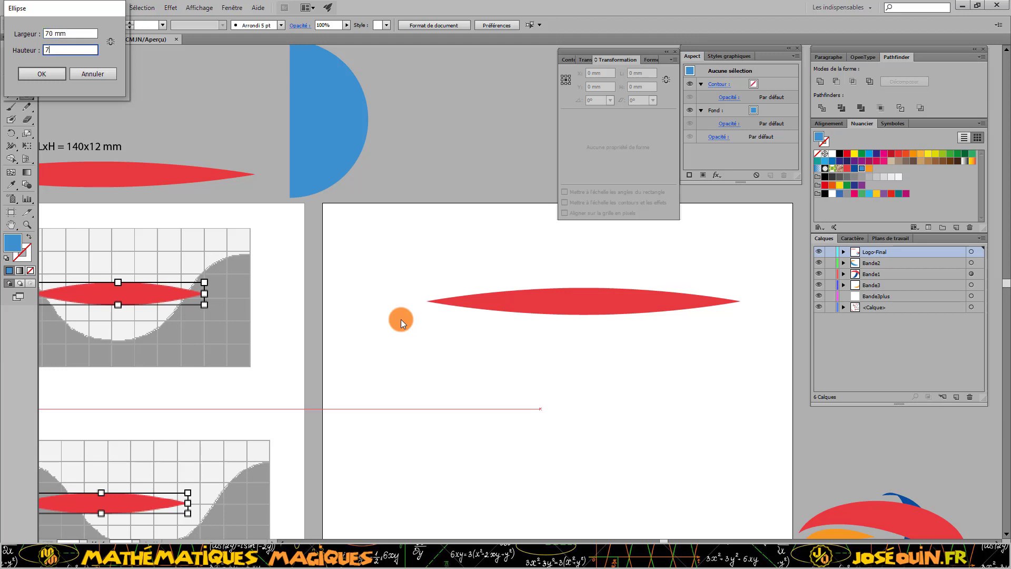
pyautogui.click(64, 75)
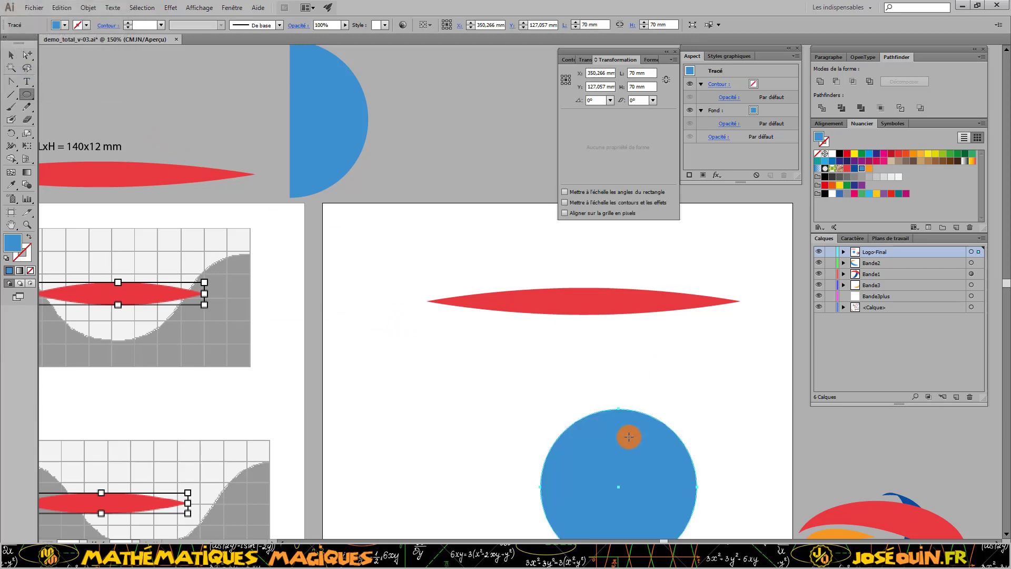
pyautogui.click(10, 55)
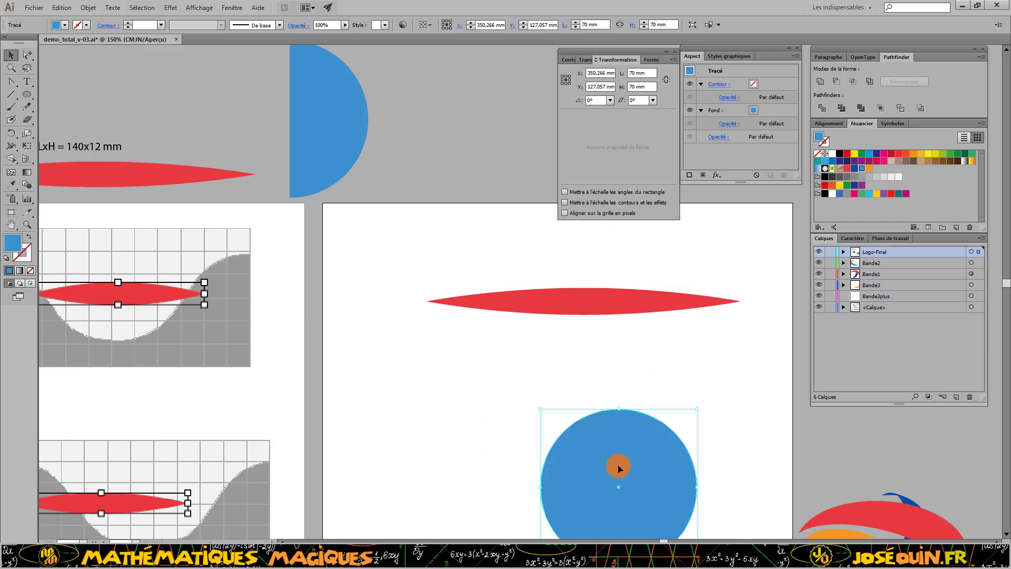
pyautogui.moveTo(618, 468); pyautogui.dragTo(505, 426)
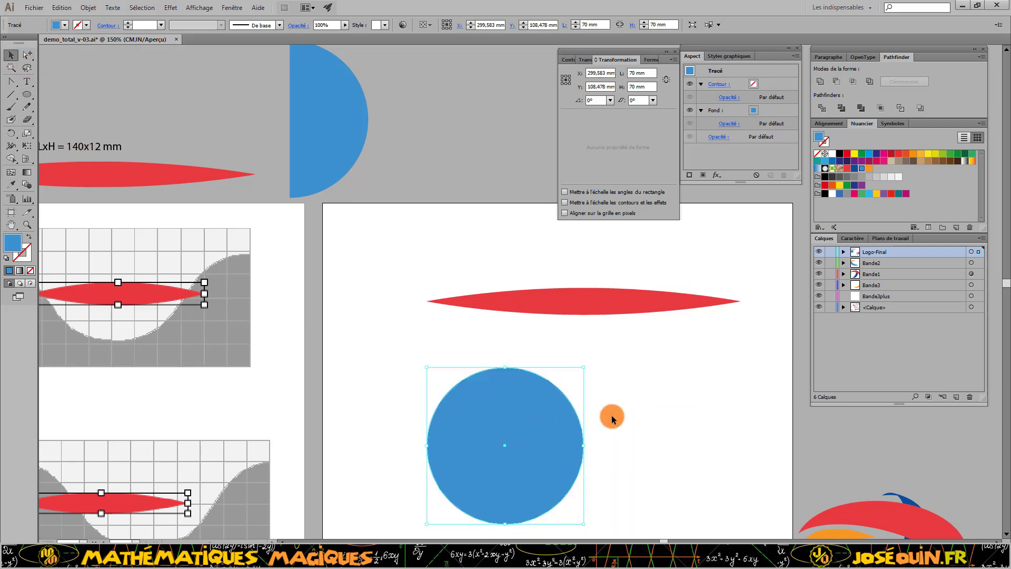
# Step: Draw a vertical line about 87 mm long through the blue circle's centre, extending past both edges, and give it a red stroke
pyautogui.scroll(-1, 612, 419)
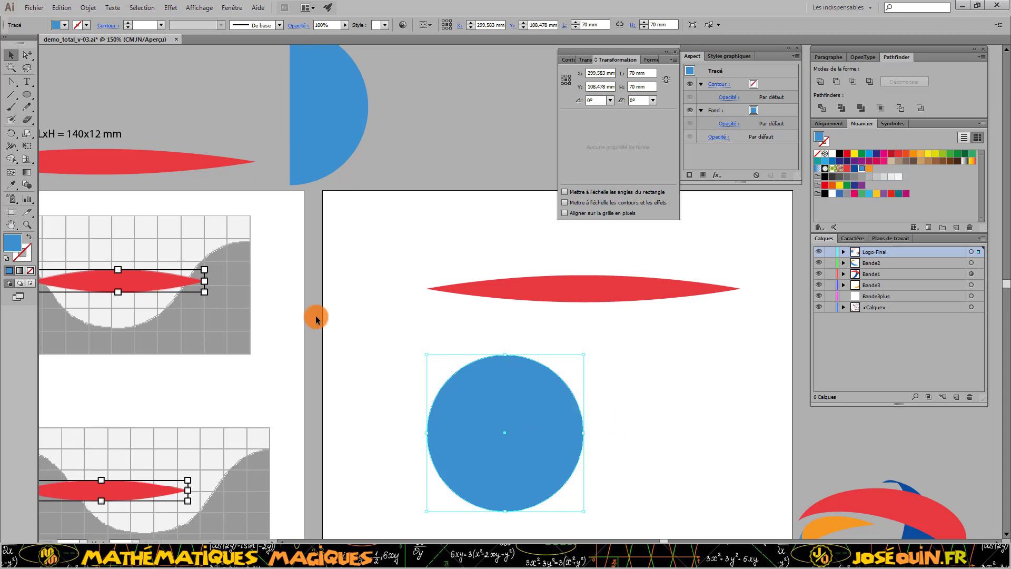
pyautogui.click(12, 96)
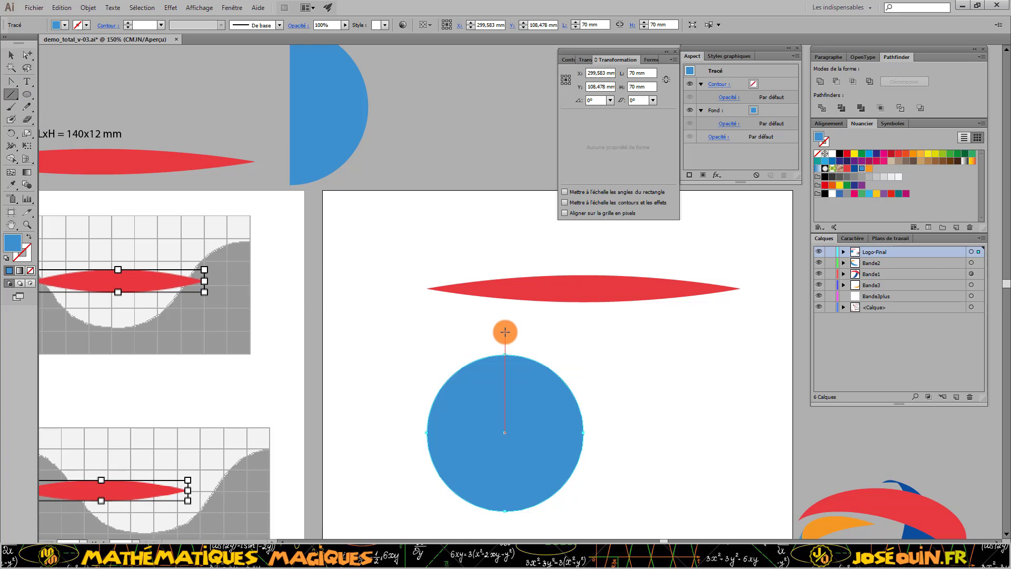
pyautogui.moveTo(505, 332); pyautogui.dragTo(502, 362)
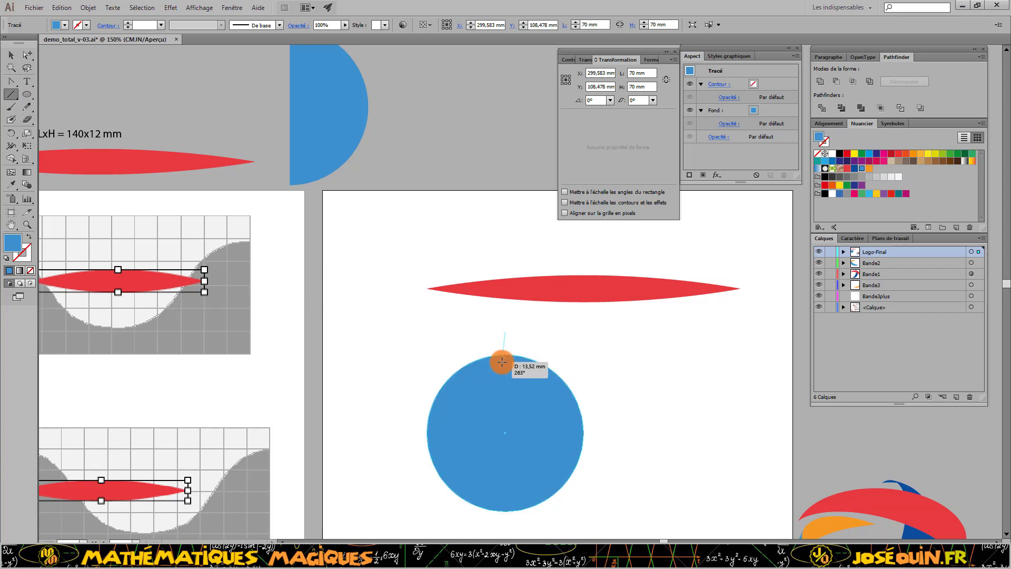
pyautogui.moveTo(502, 361); pyautogui.dragTo(506, 524)
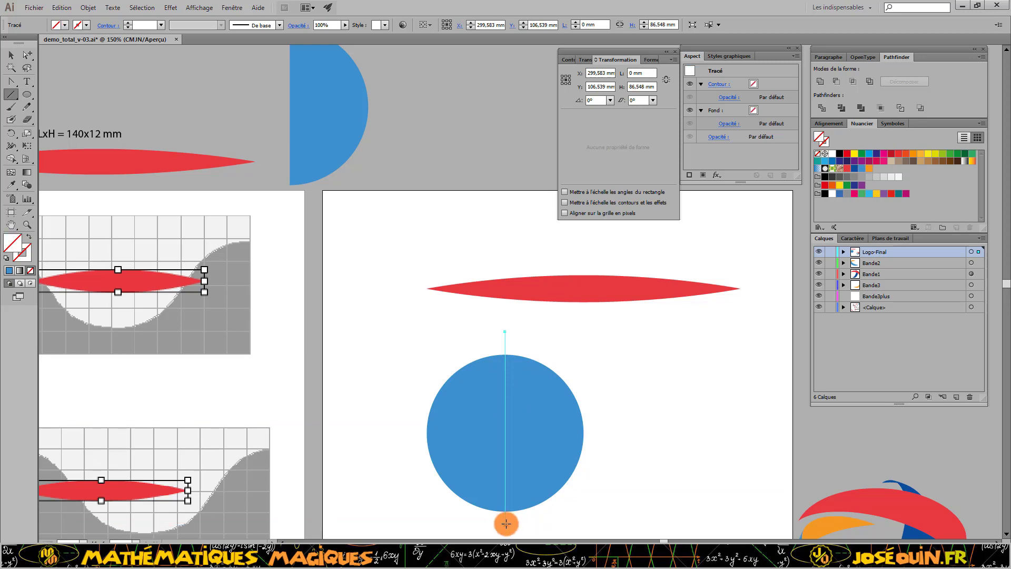
pyautogui.click(27, 258)
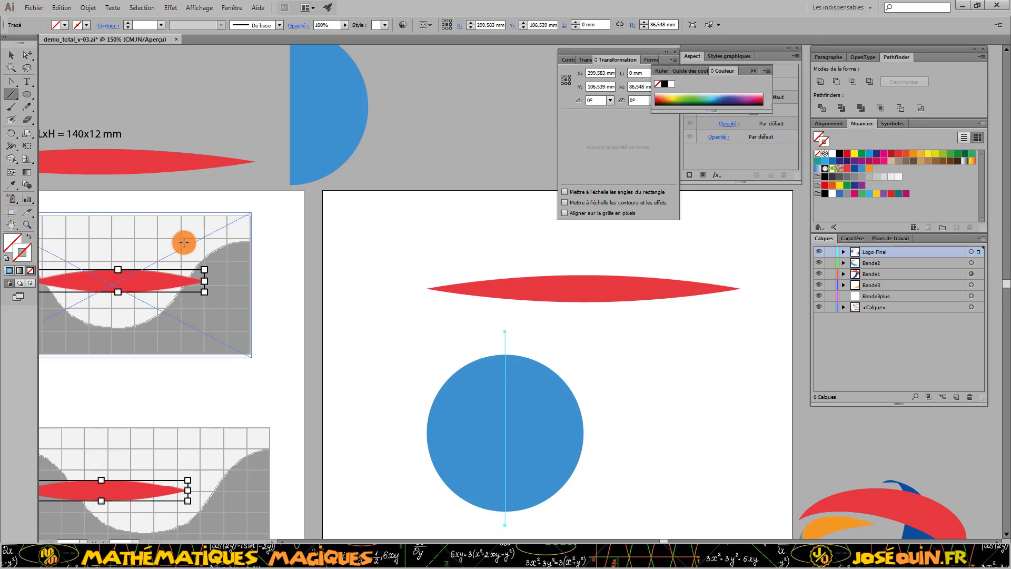
pyautogui.click(825, 185)
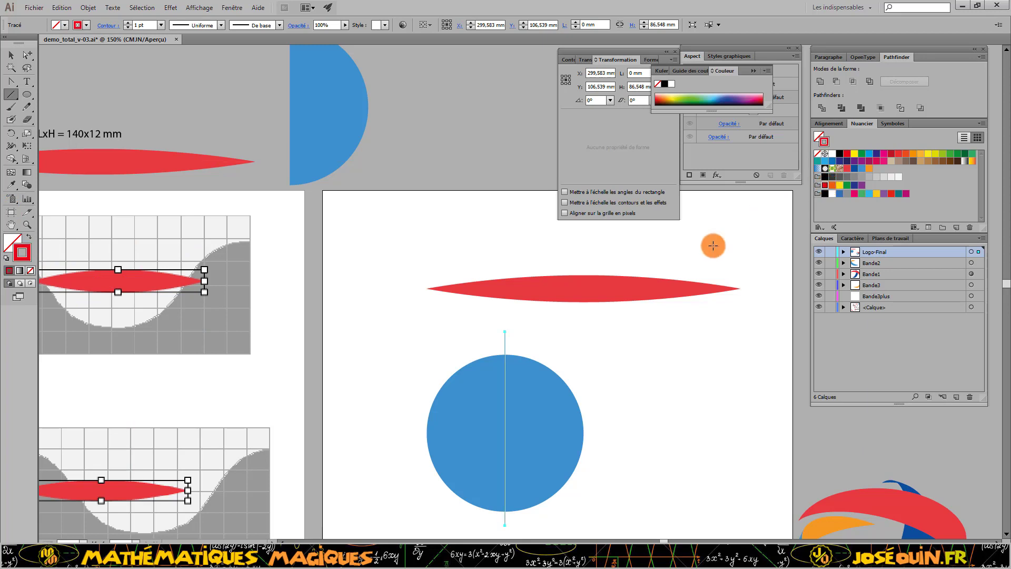
# Step: Remove the left half of the blue circle along the vertical line with the Shape Builder tool
pyautogui.click(654, 371)
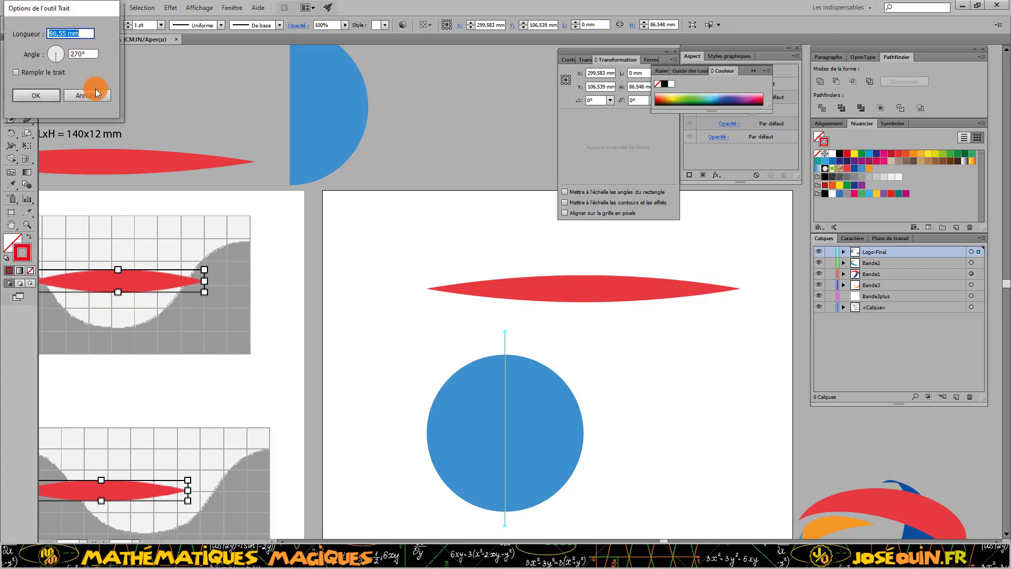
pyautogui.click(87, 95)
pyautogui.press('v')
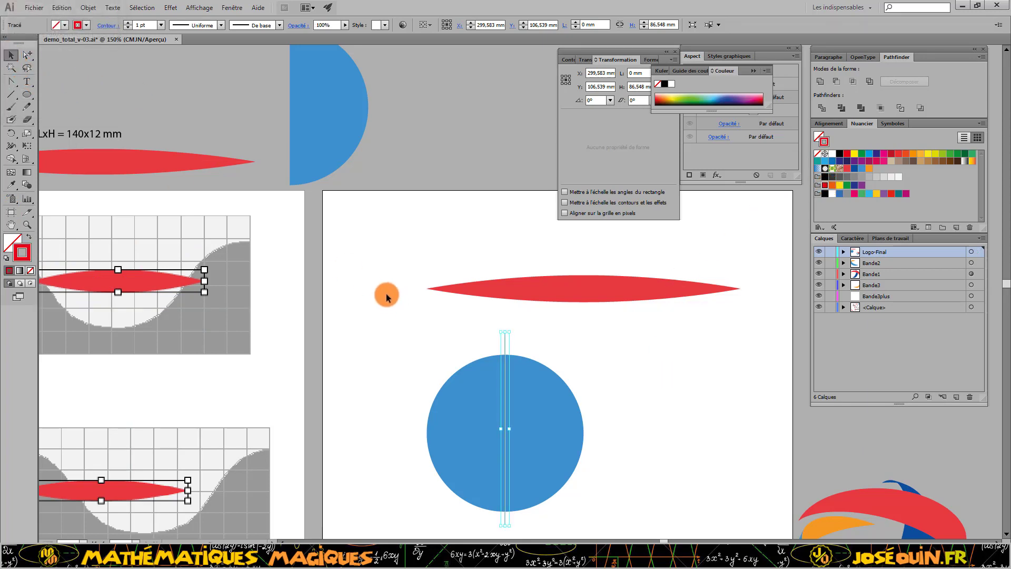
pyautogui.click(386, 292)
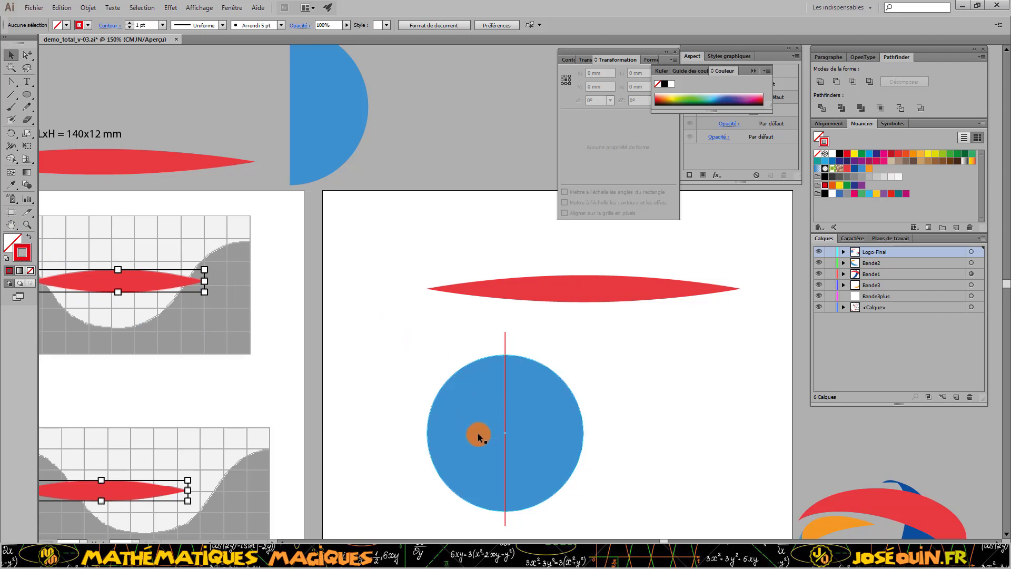
pyautogui.moveTo(388, 332); pyautogui.dragTo(581, 493)
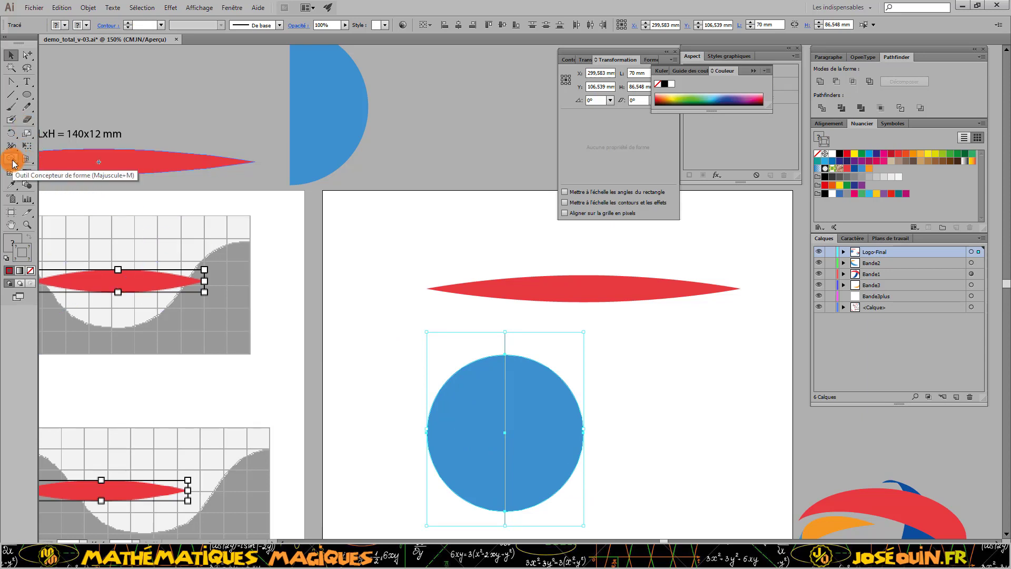
pyautogui.moveTo(13, 163); pyautogui.dragTo(67, 158)
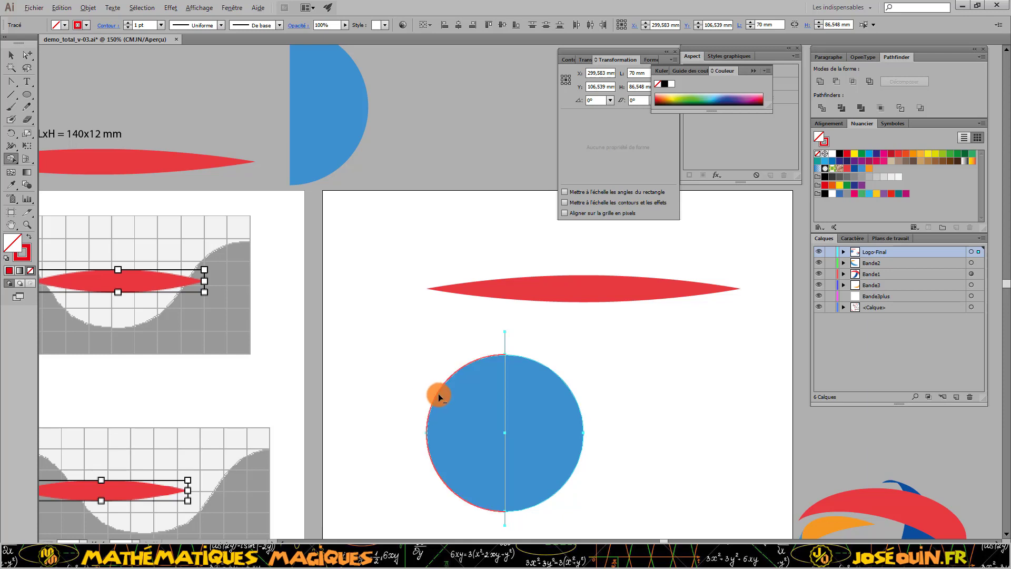
pyautogui.keyDown('alt'); pyautogui.click(466, 419); pyautogui.keyUp('alt')
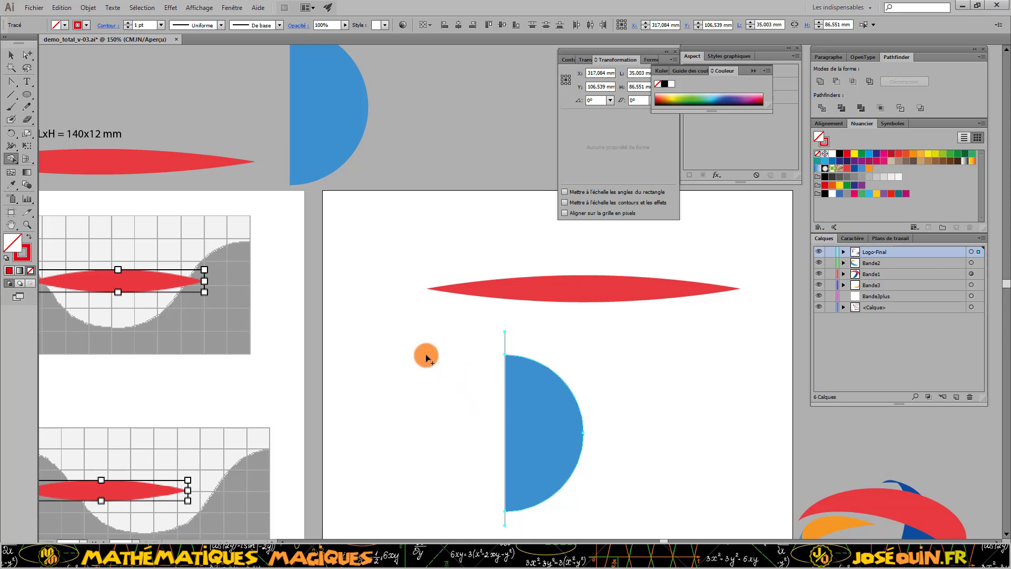
# Step: Delete the vertical red line along the half-circle's straight edge
pyautogui.click(13, 58)
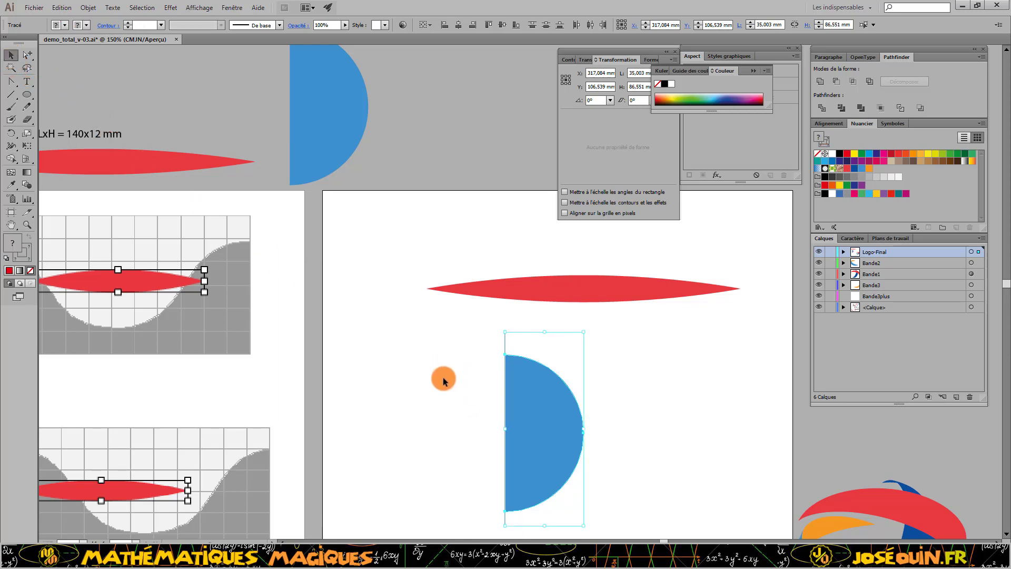
pyautogui.click(435, 362)
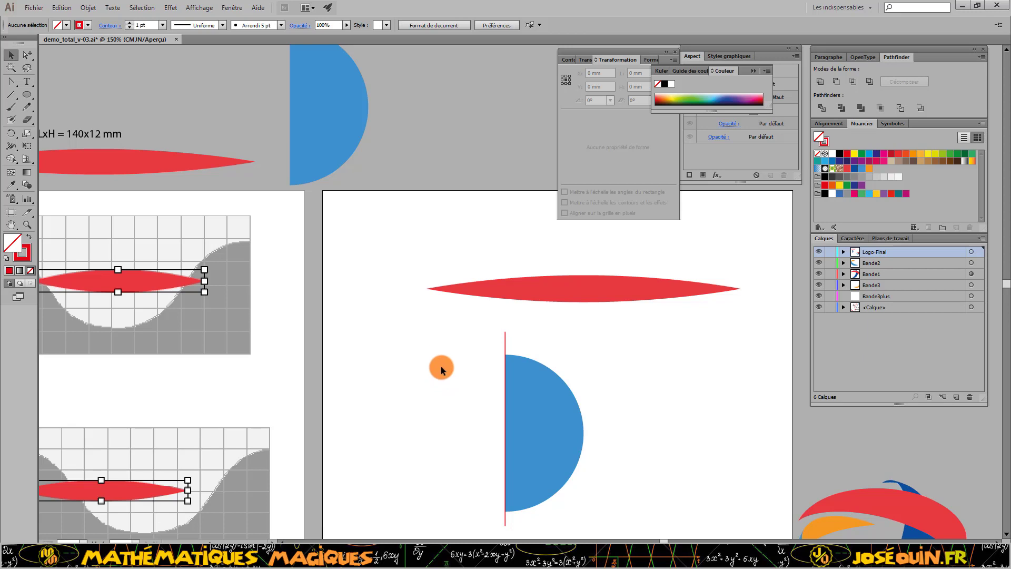
pyautogui.click(504, 345)
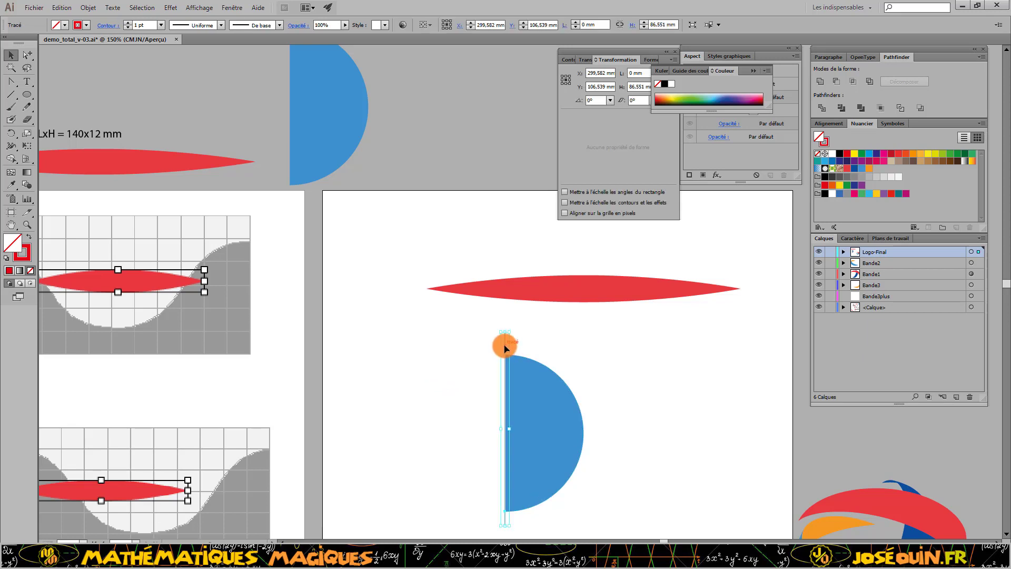
pyautogui.press('Delete')
# Step: Move the blue half-circle below the right end of the red shape and place two copies of it in a column underneath
pyautogui.click(539, 409)
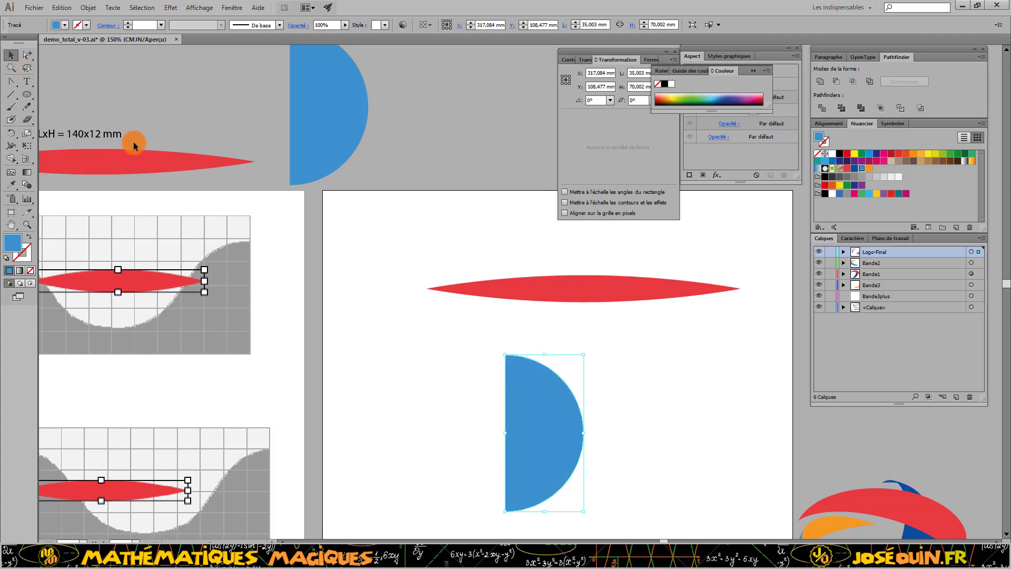
pyautogui.moveTo(545, 434); pyautogui.dragTo(697, 412)
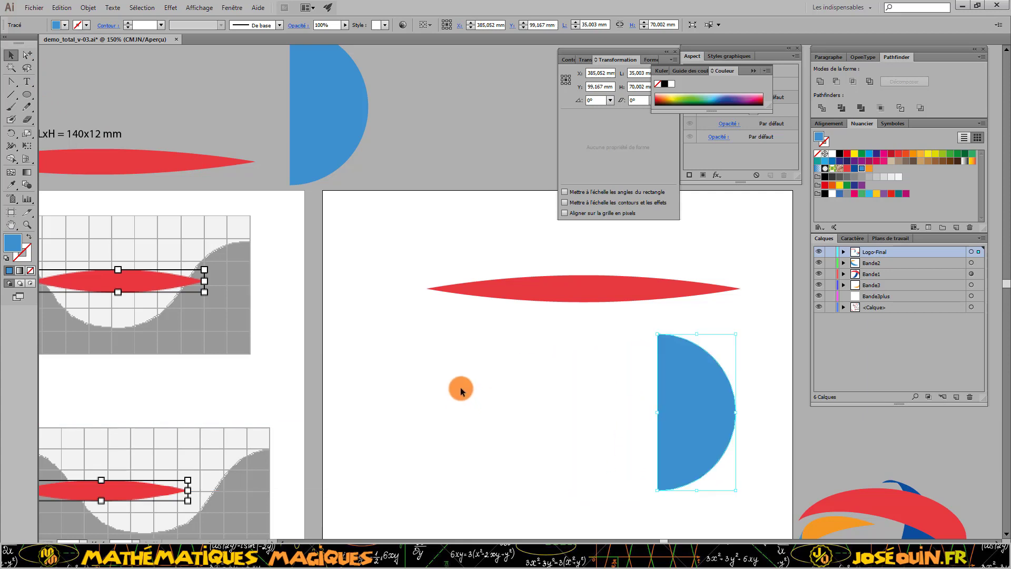
pyautogui.scroll(-3, 459, 387)
pyautogui.scroll(-2, 456, 380)
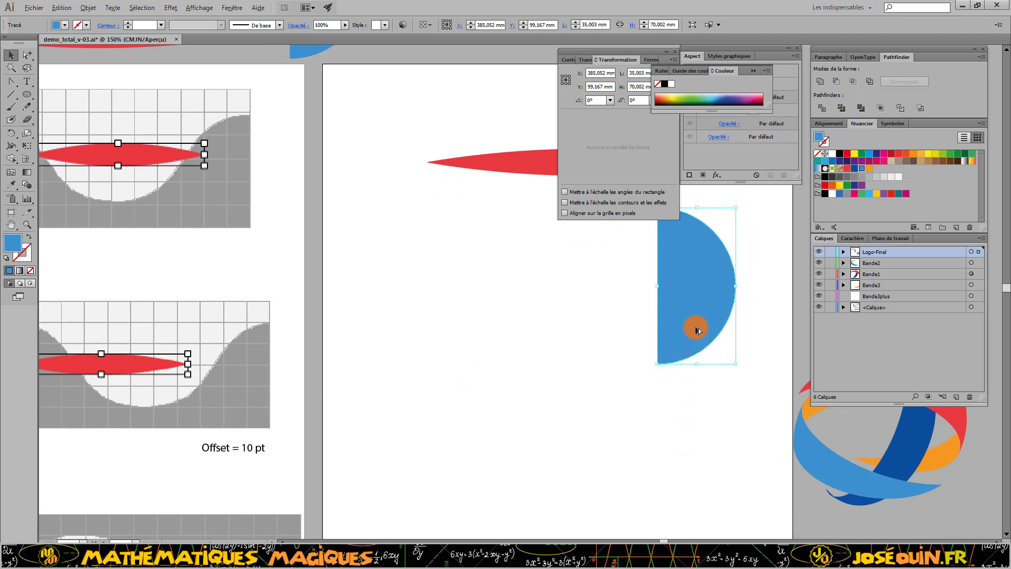
pyautogui.moveTo(698, 328); pyautogui.dragTo(699, 491)
pyautogui.scroll(-5, 758, 422)
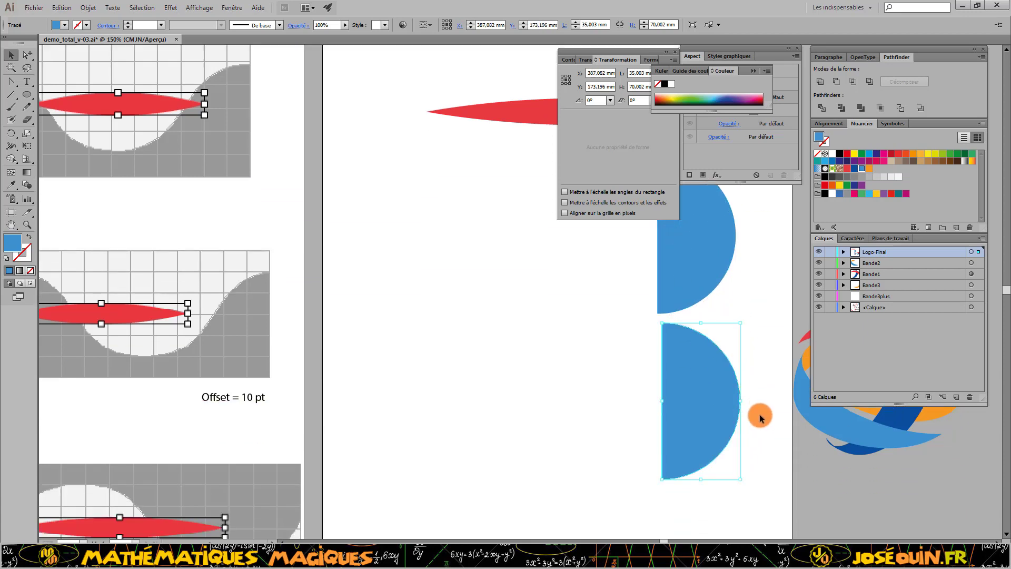
pyautogui.scroll(-2, 759, 417)
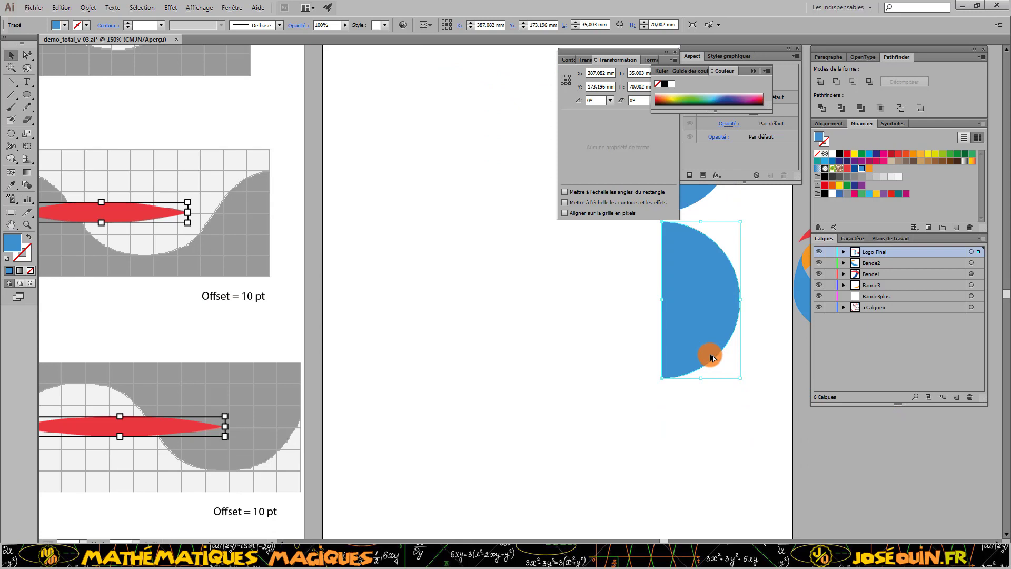
pyautogui.moveTo(713, 357); pyautogui.dragTo(714, 520)
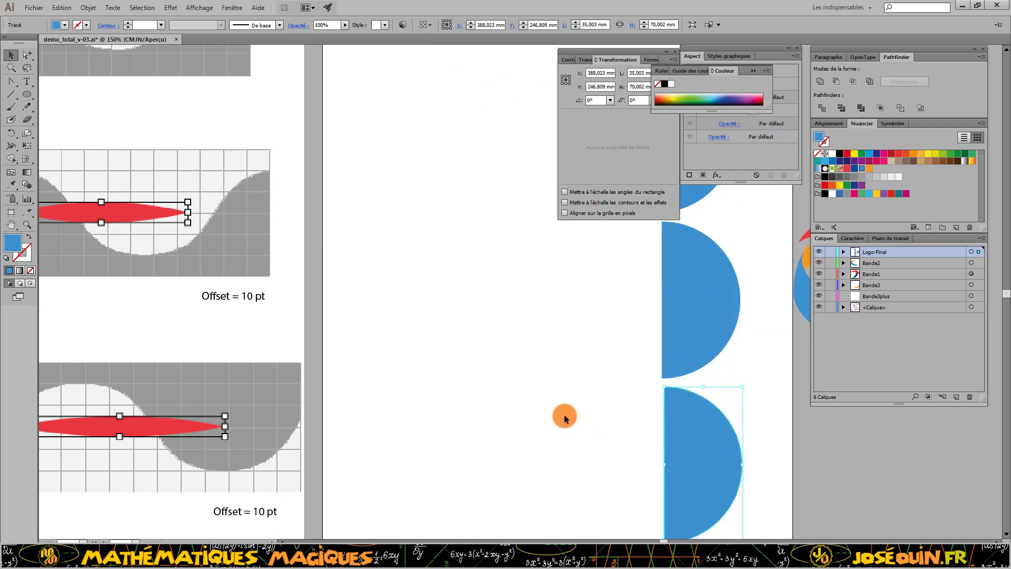
# Step: Apply a 3D Revolve effect to the uppermost half-circle with rotations of -83° around X, -56° around Y and 147° around Z
pyautogui.scroll(10, 551, 406)
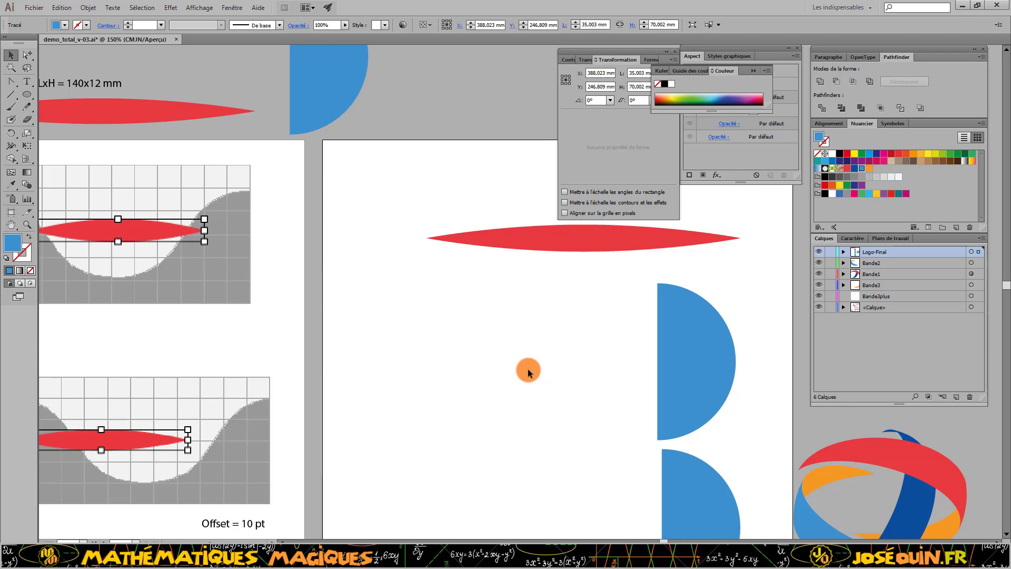
pyautogui.scroll(-1, 526, 370)
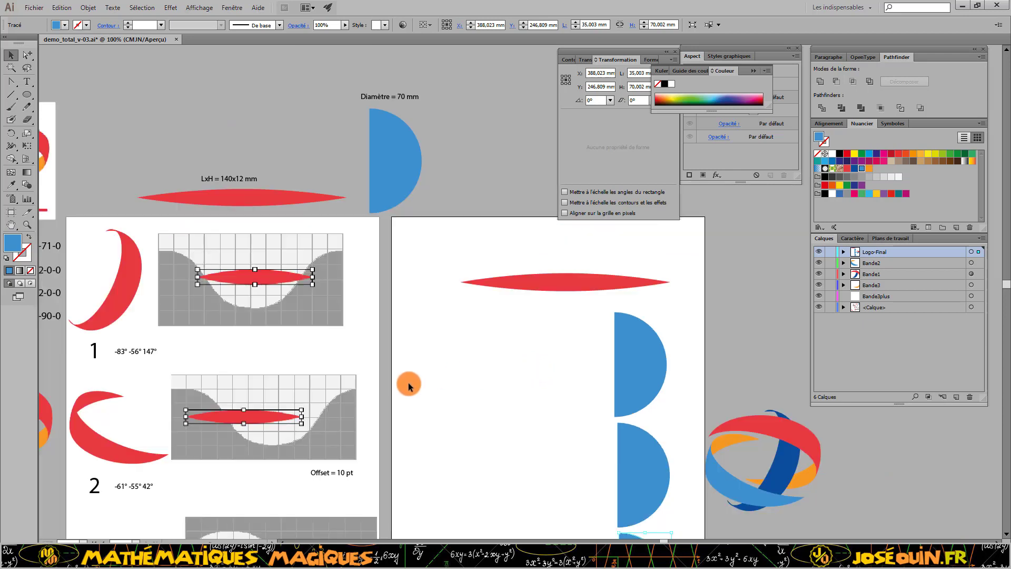
pyautogui.moveTo(409, 381); pyautogui.dragTo(462, 373)
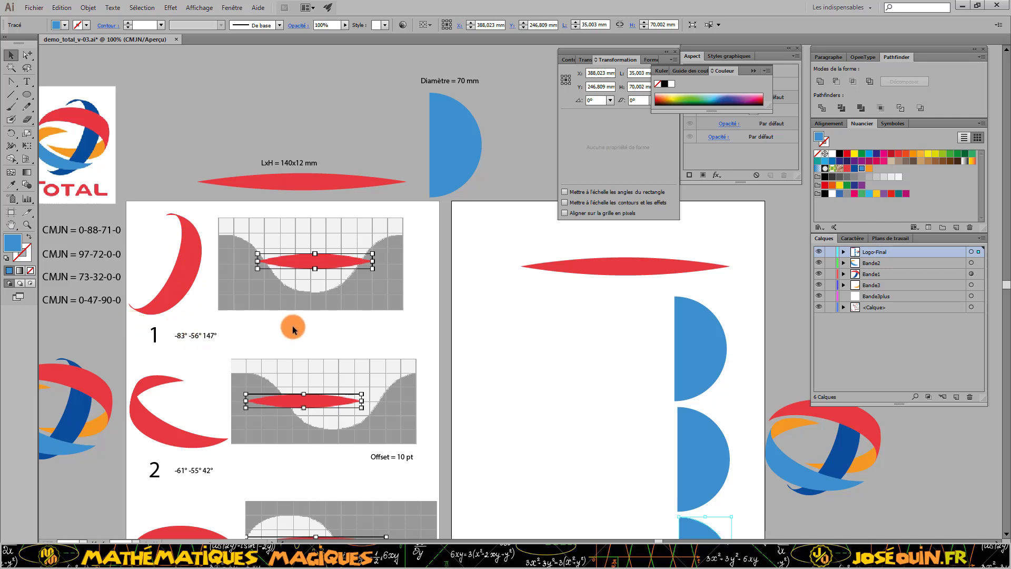
pyautogui.click(693, 374)
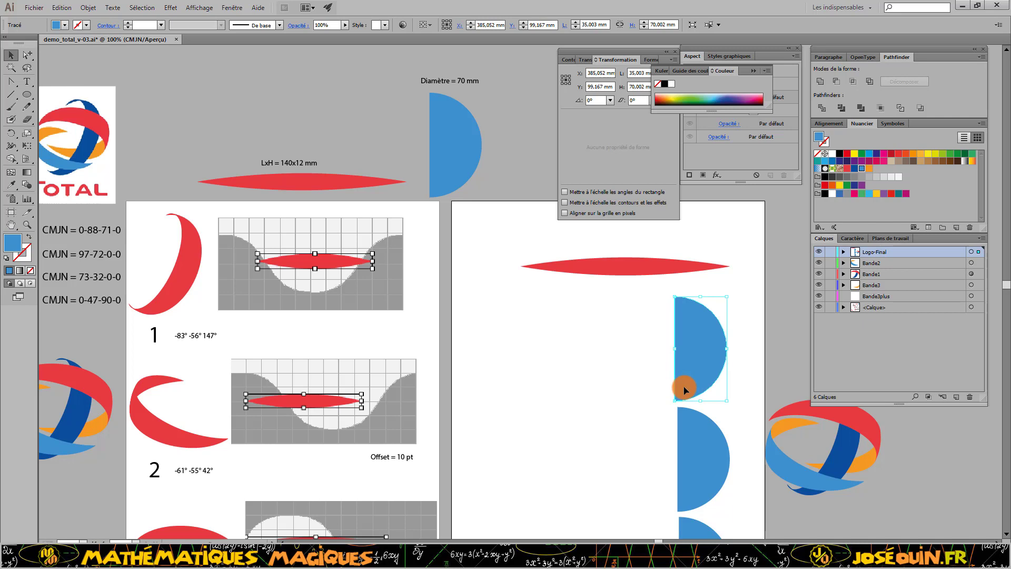
pyautogui.click(171, 8)
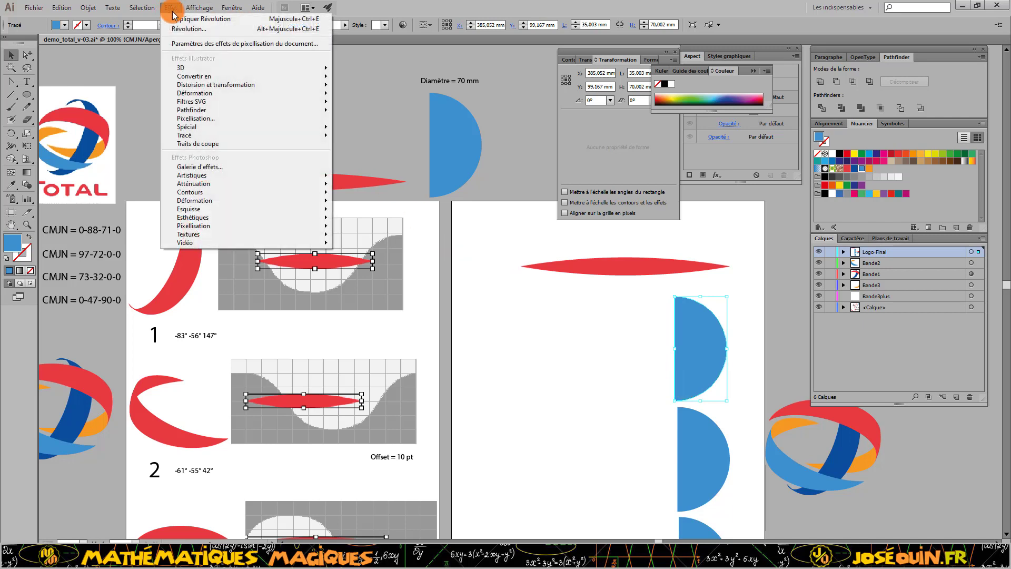
pyautogui.moveTo(184, 68)
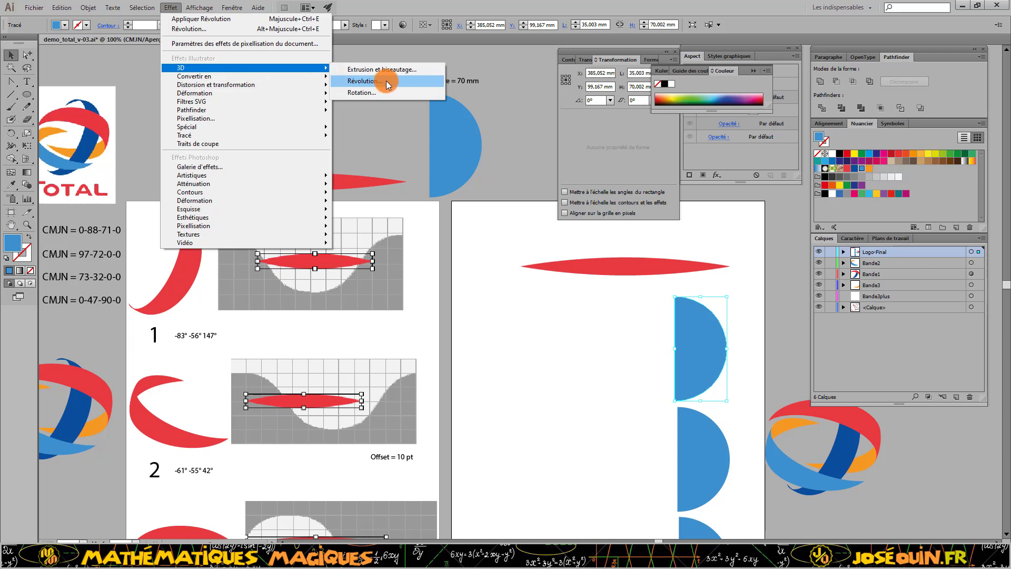
pyautogui.click(386, 83)
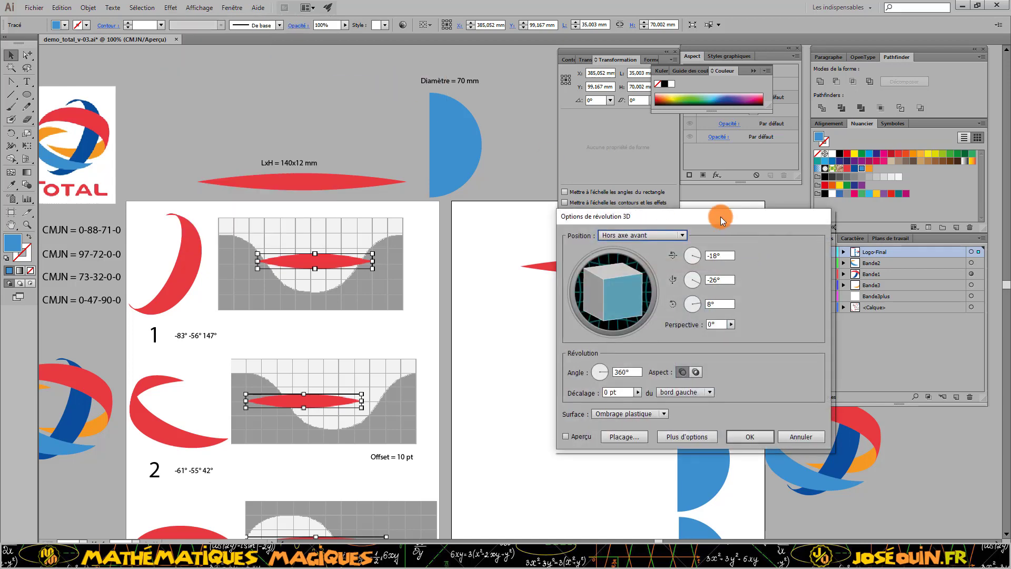
pyautogui.moveTo(720, 216); pyautogui.dragTo(870, 211)
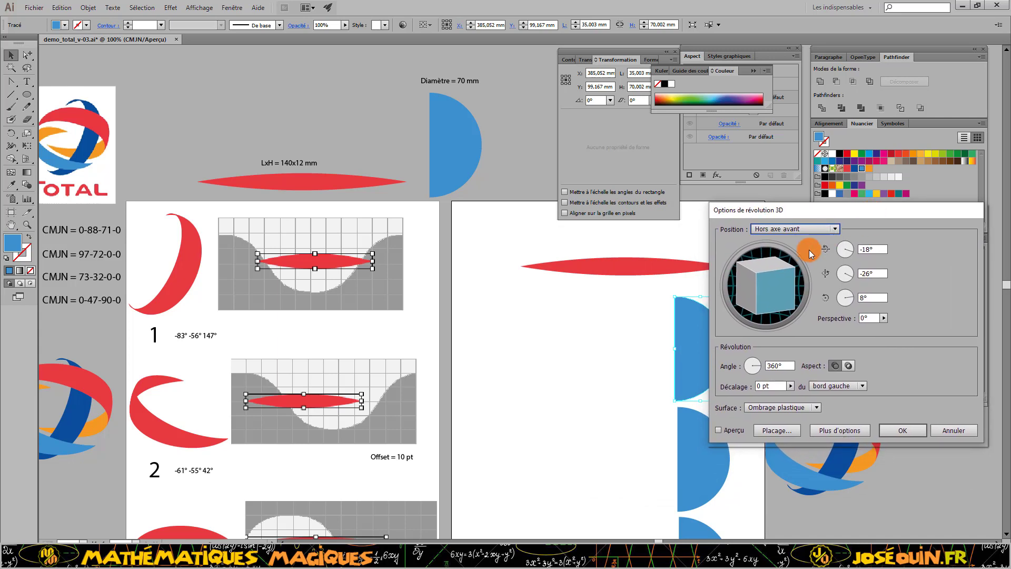
pyautogui.click(876, 249)
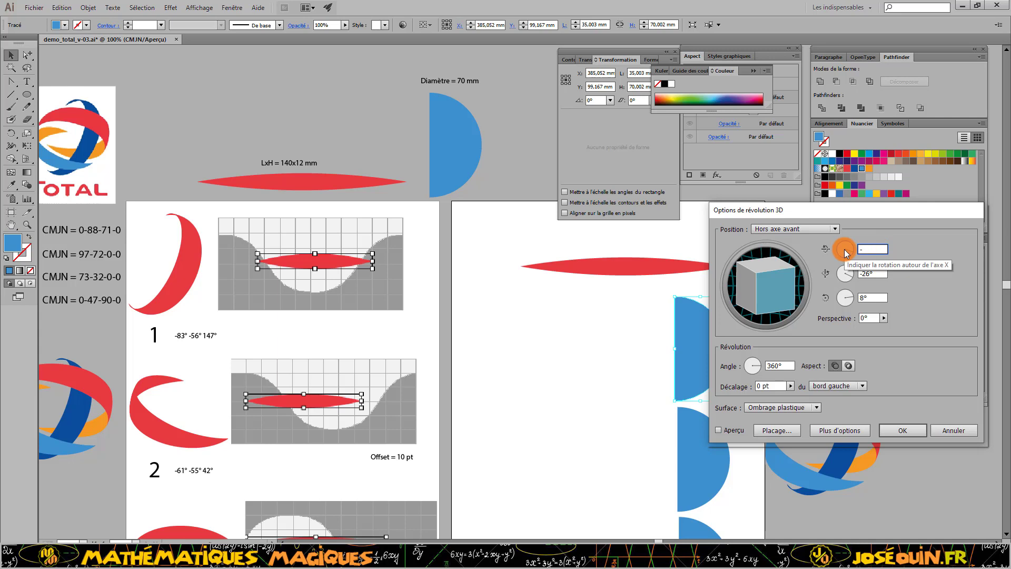
pyautogui.write('-83')
pyautogui.press('Tab')
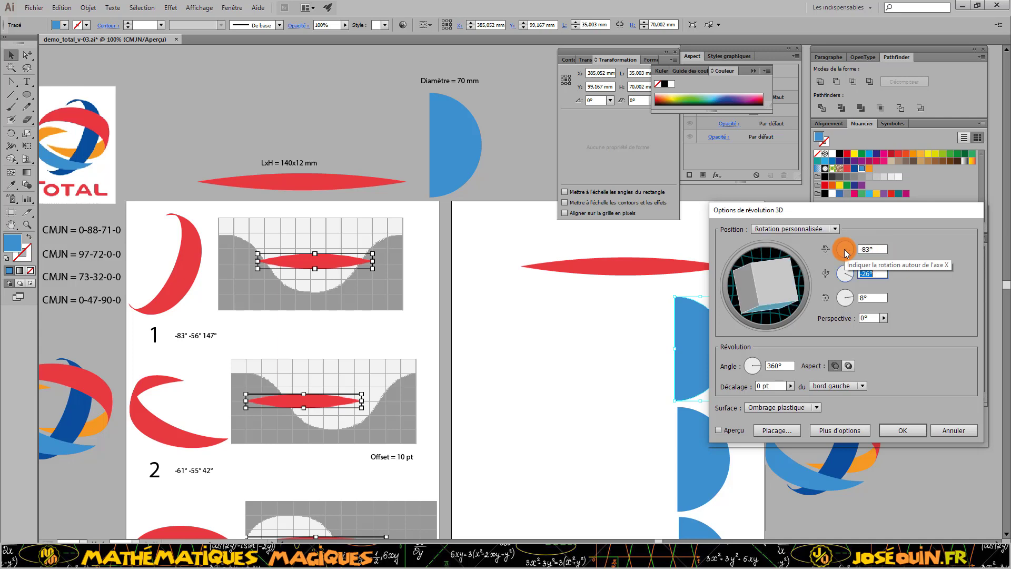
pyautogui.write('-56')
pyautogui.press('Tab')
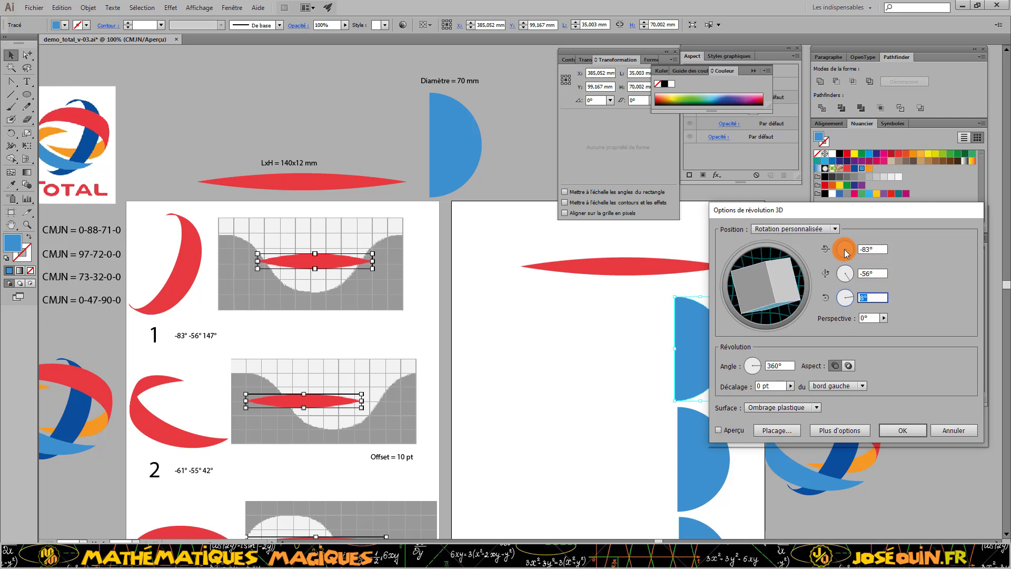
pyautogui.write('147')
pyautogui.press('Tab')
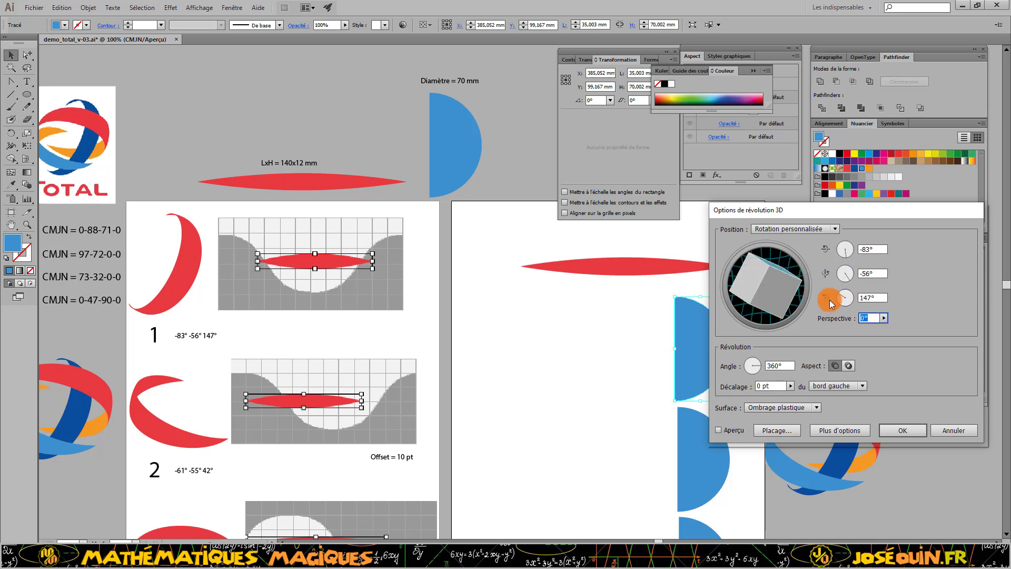
# Step: Set the revolve's surface to Sans ombrage and turn on the preview, keeping the artwork in view
pyautogui.click(813, 409)
pyautogui.click(792, 431)
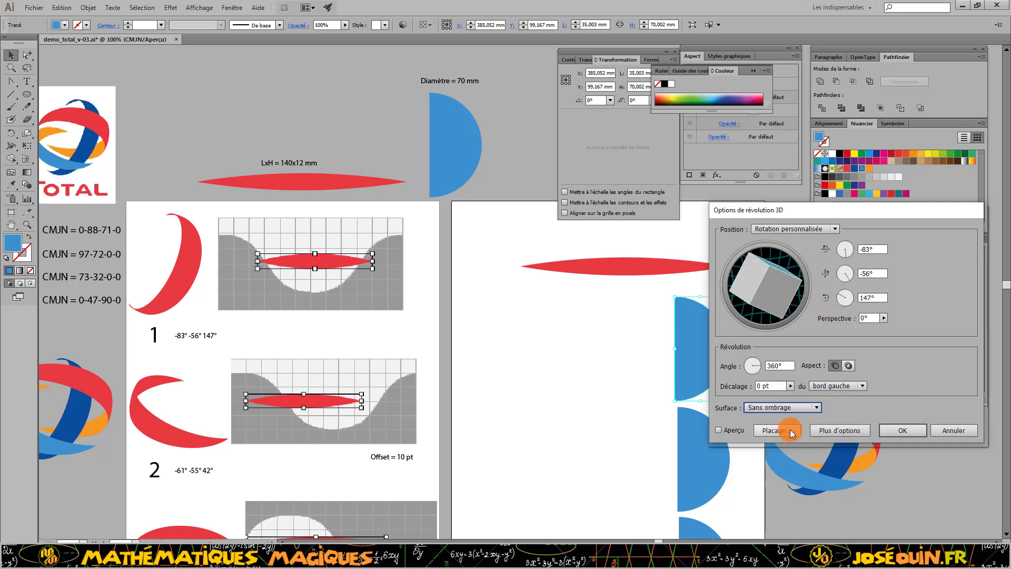
pyautogui.click(719, 430)
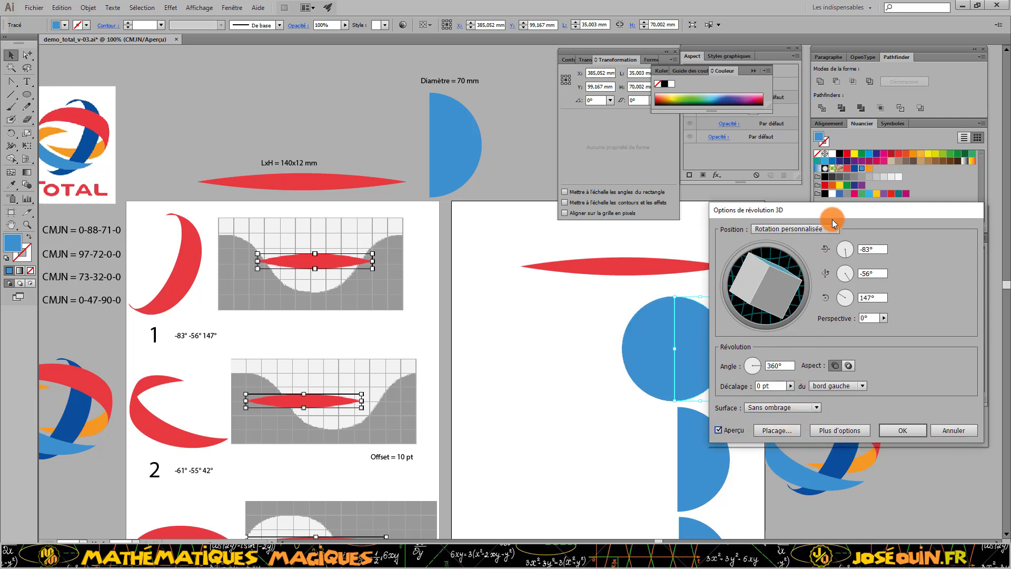
pyautogui.moveTo(830, 209); pyautogui.dragTo(843, 203)
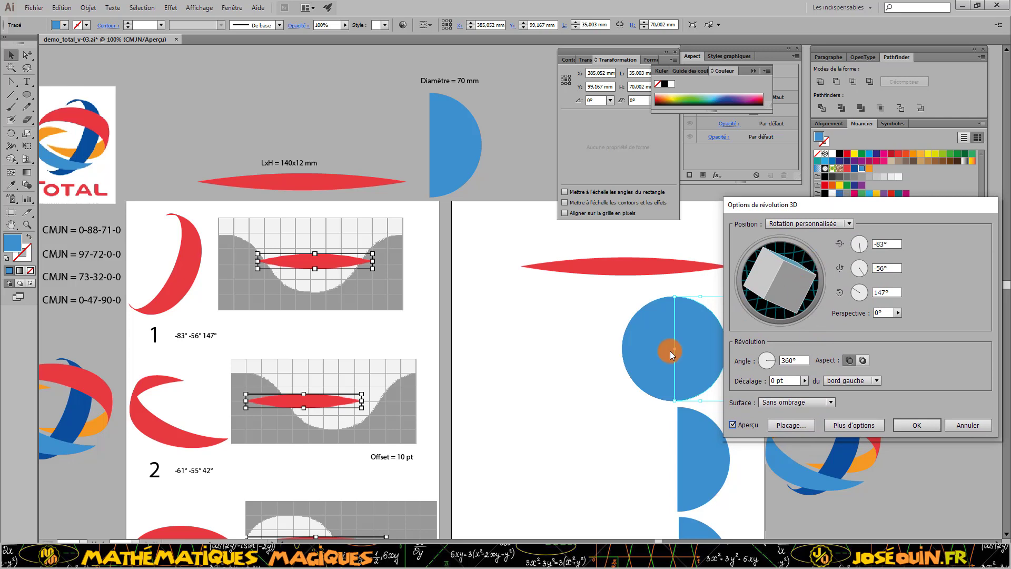
# Step: Map the Pale2 symbol onto the revolved sphere's surface and enable Géométrie invisible with the preview on
pyautogui.click(788, 426)
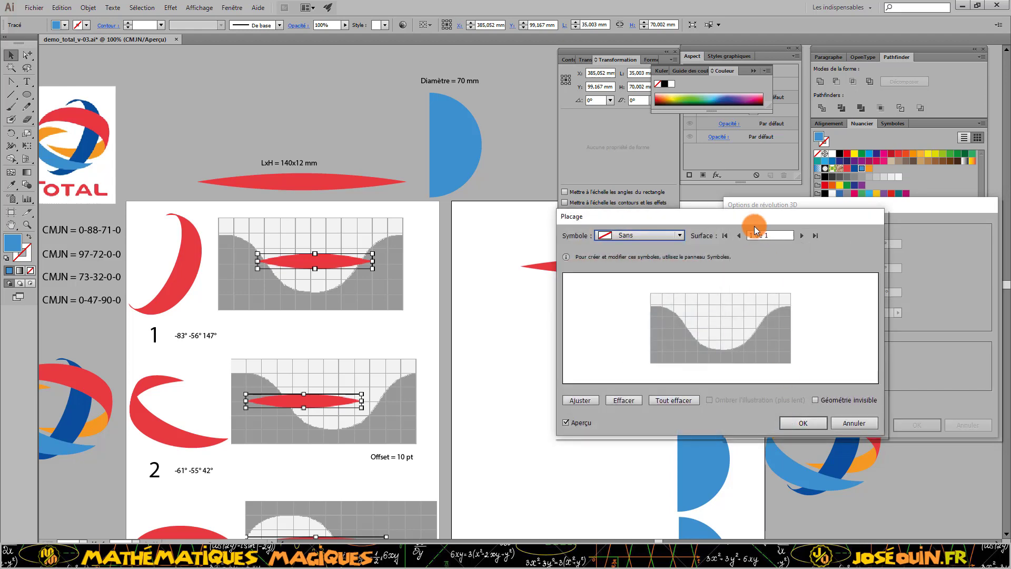
pyautogui.click(720, 276)
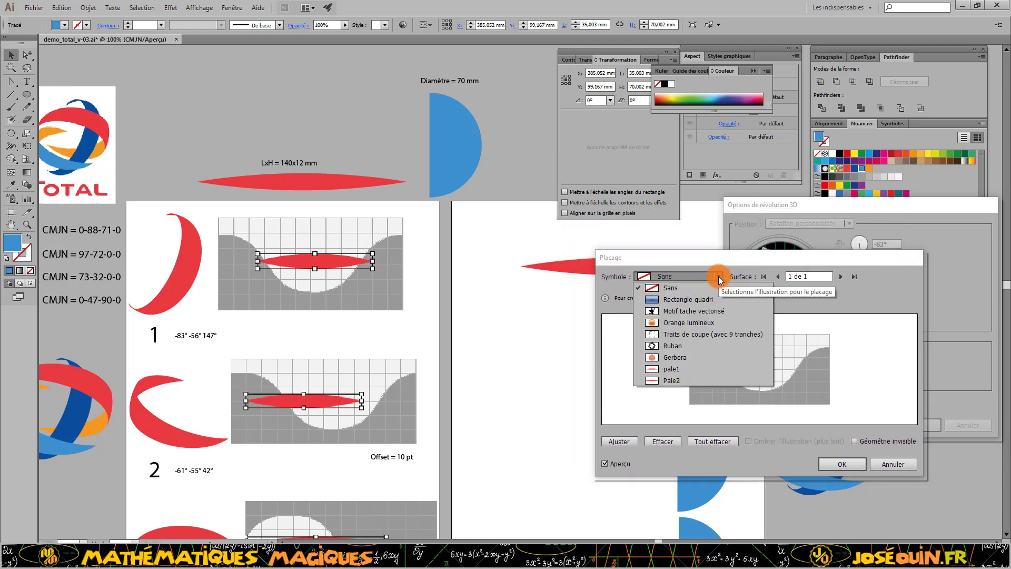
pyautogui.click(665, 380)
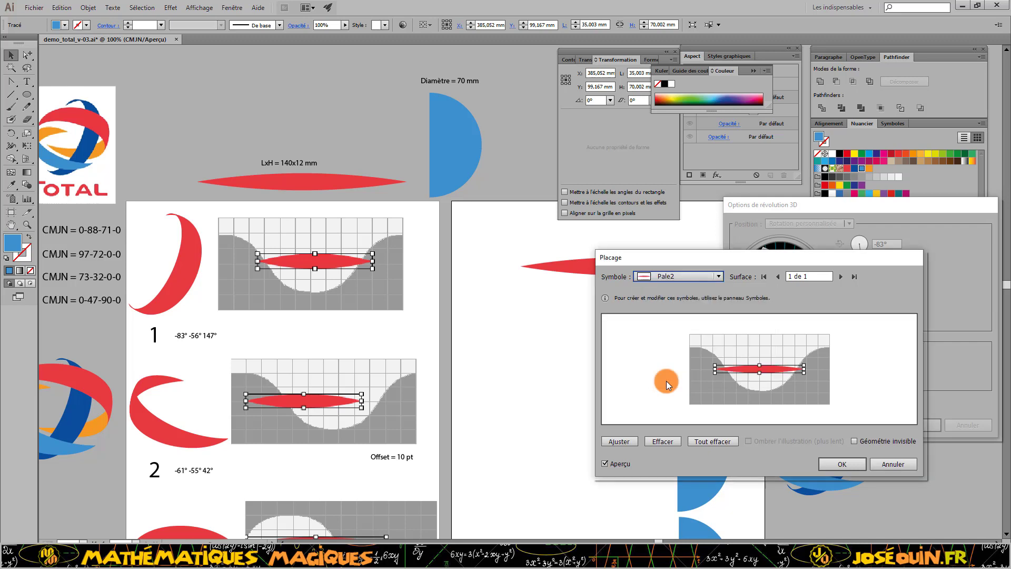
pyautogui.moveTo(780, 258); pyautogui.dragTo(472, 328)
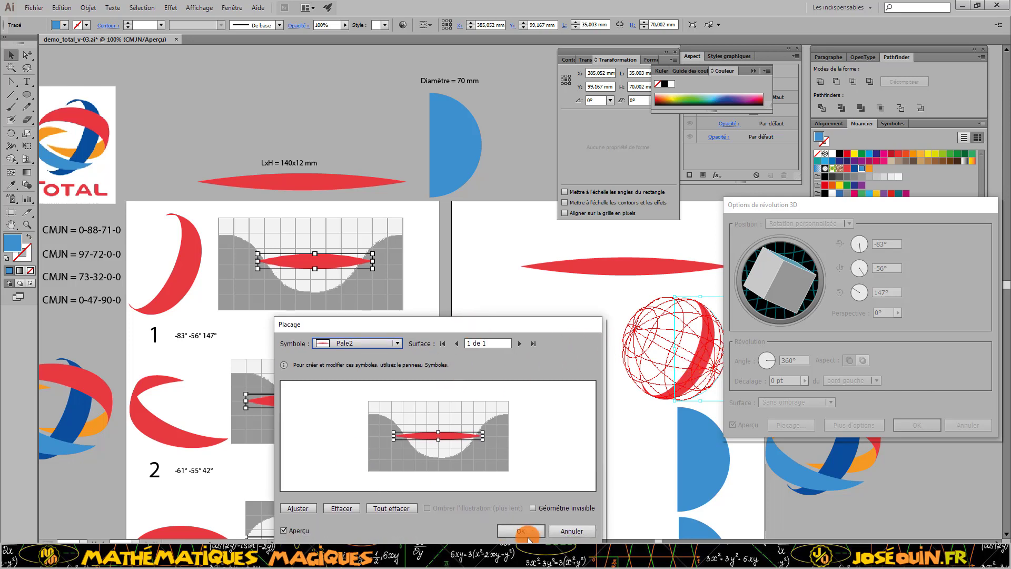
pyautogui.click(534, 508)
pyautogui.click(282, 529)
pyautogui.click(283, 529)
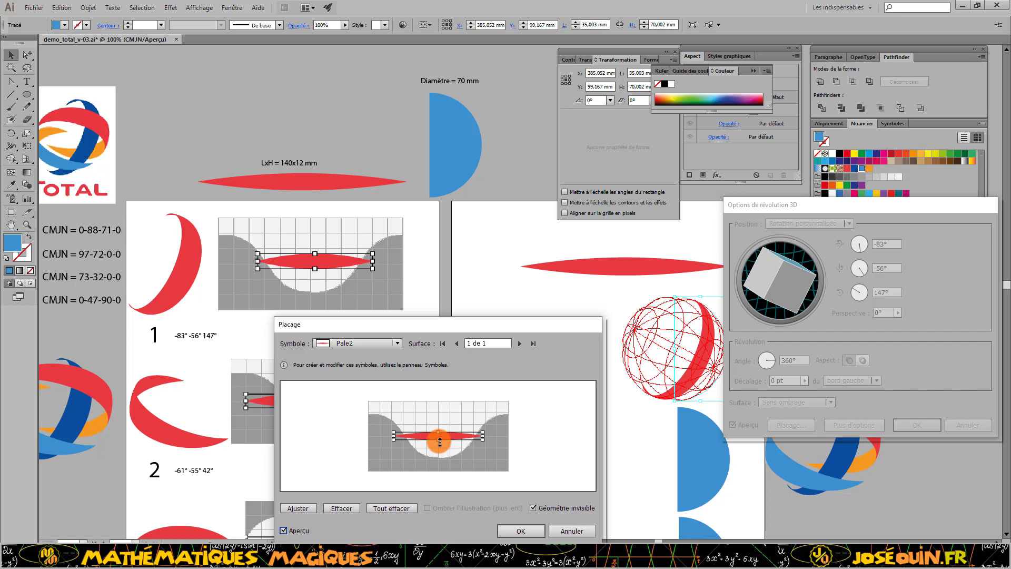
# Step: Make the mapped Pale2 symbol taller and slightly narrower so it spans the surface's light area, and apply the mapping and revolve
pyautogui.moveTo(440, 443); pyautogui.dragTo(468, 440)
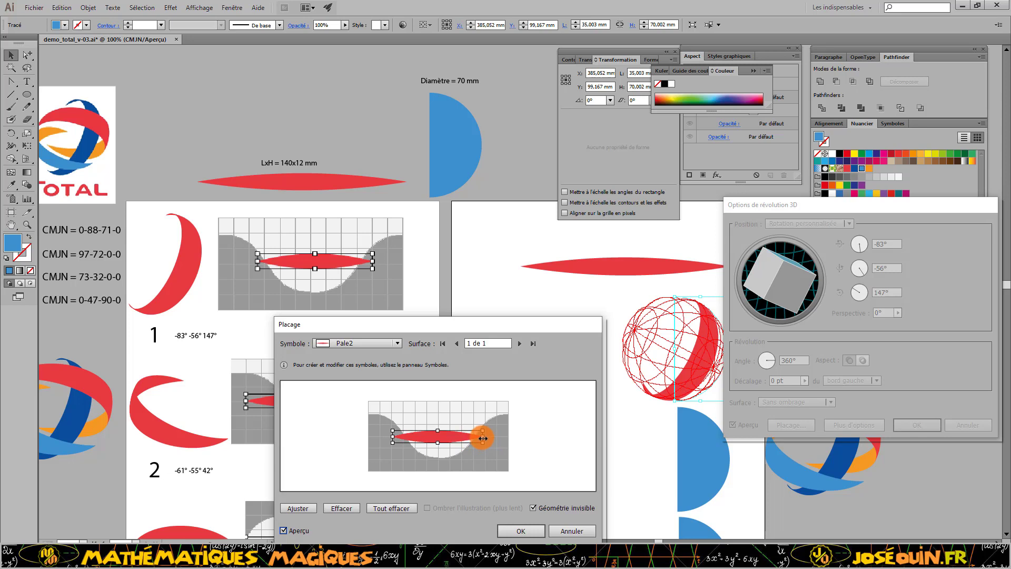
pyautogui.moveTo(483, 438); pyautogui.dragTo(481, 438)
pyautogui.moveTo(393, 438); pyautogui.dragTo(395, 437)
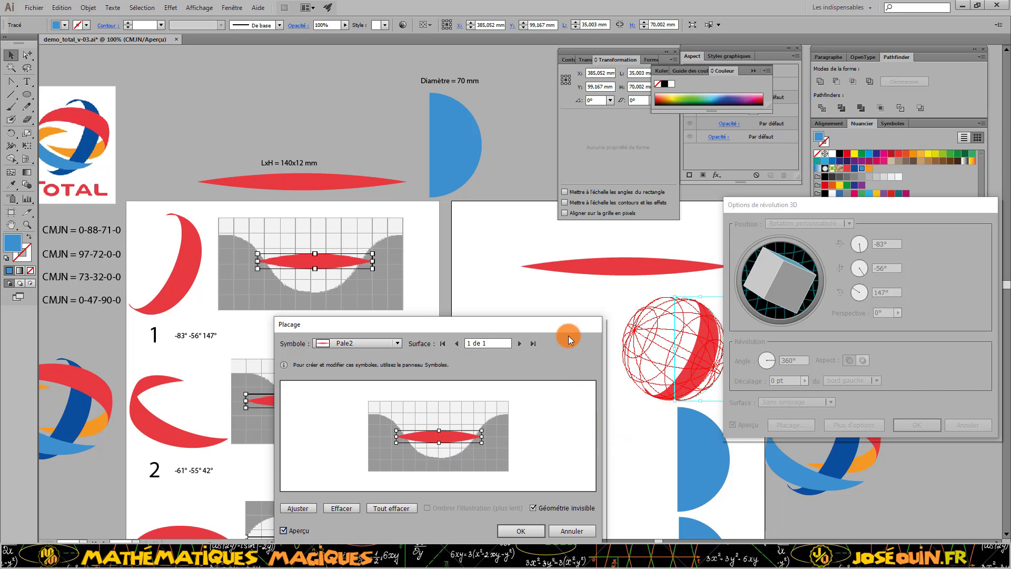
pyautogui.moveTo(564, 325); pyautogui.dragTo(565, 318)
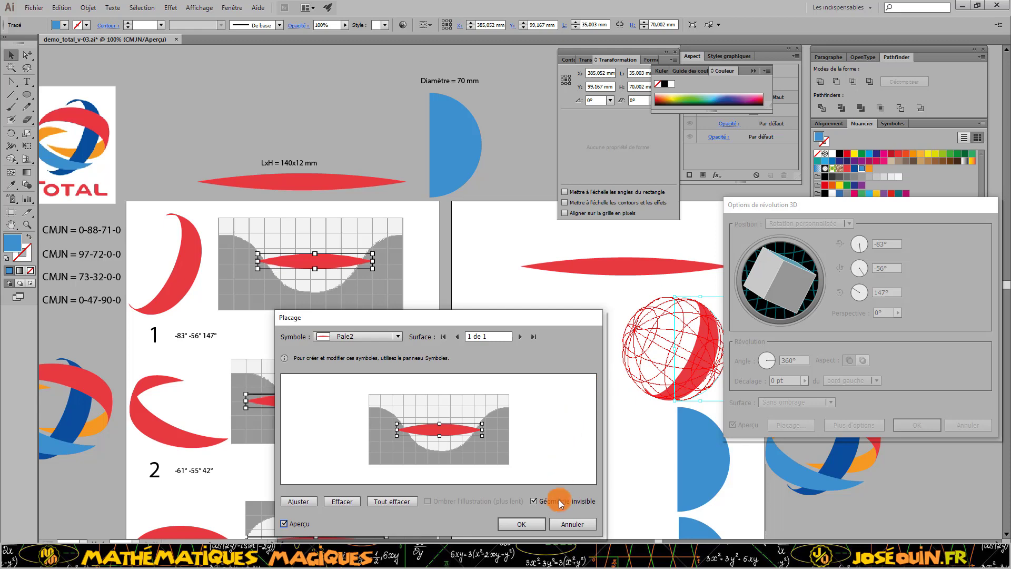
pyautogui.click(523, 526)
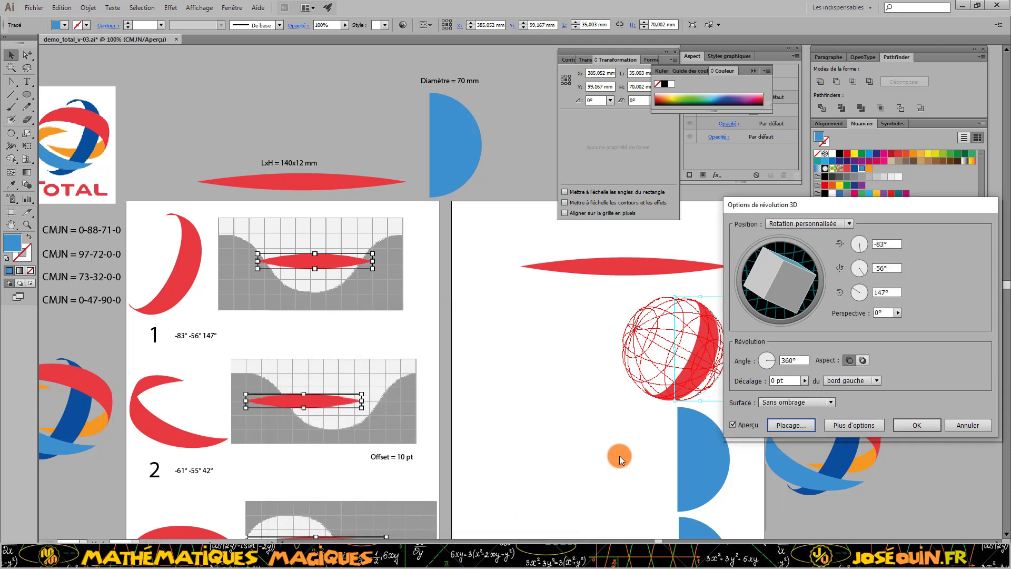
pyautogui.click(918, 423)
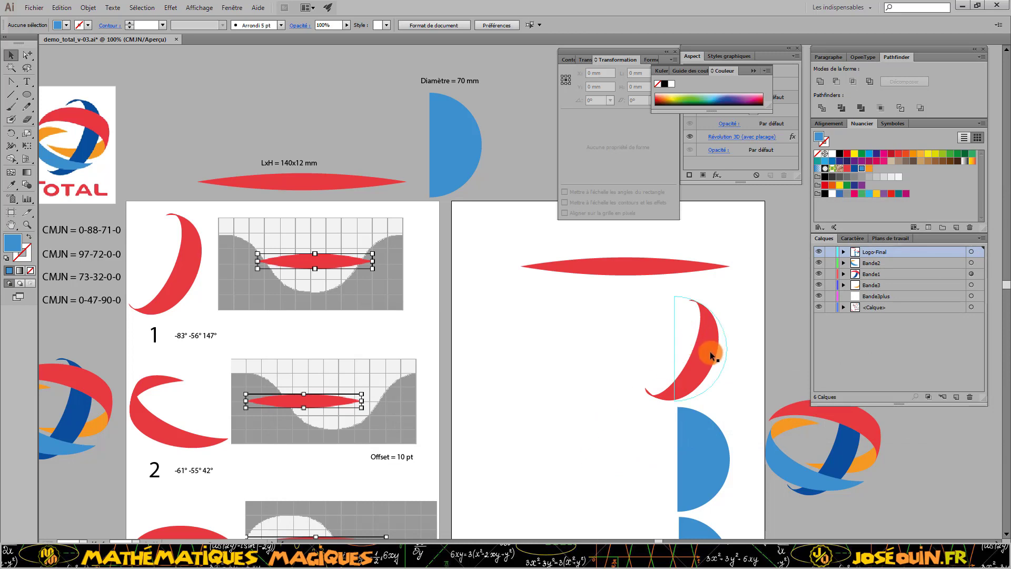
# Step: Move the revolved red band toward the middle of the artboard and the flat red symbol up to the artboard's upper edge
pyautogui.moveTo(710, 350); pyautogui.dragTo(625, 352)
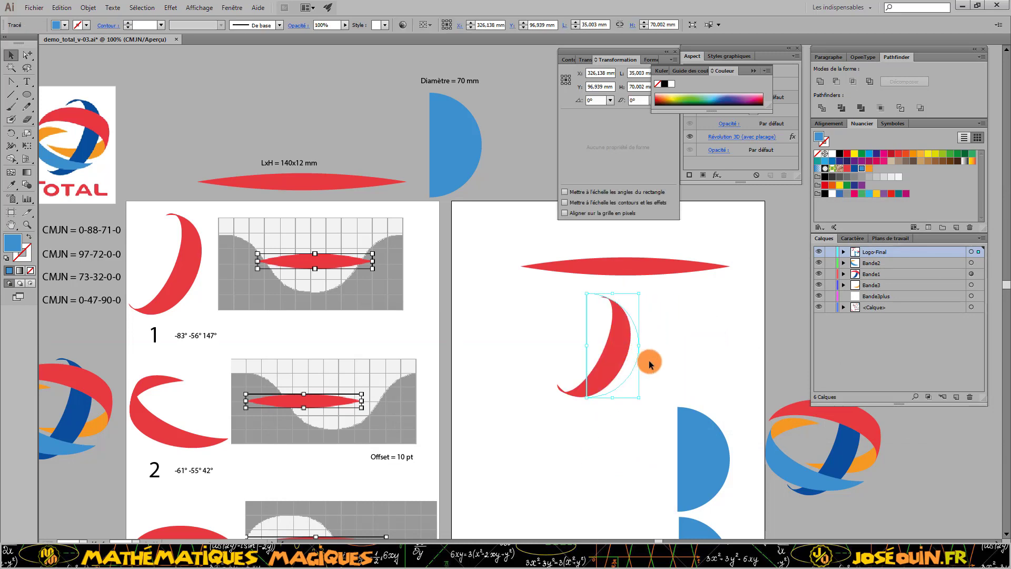
pyautogui.click(683, 349)
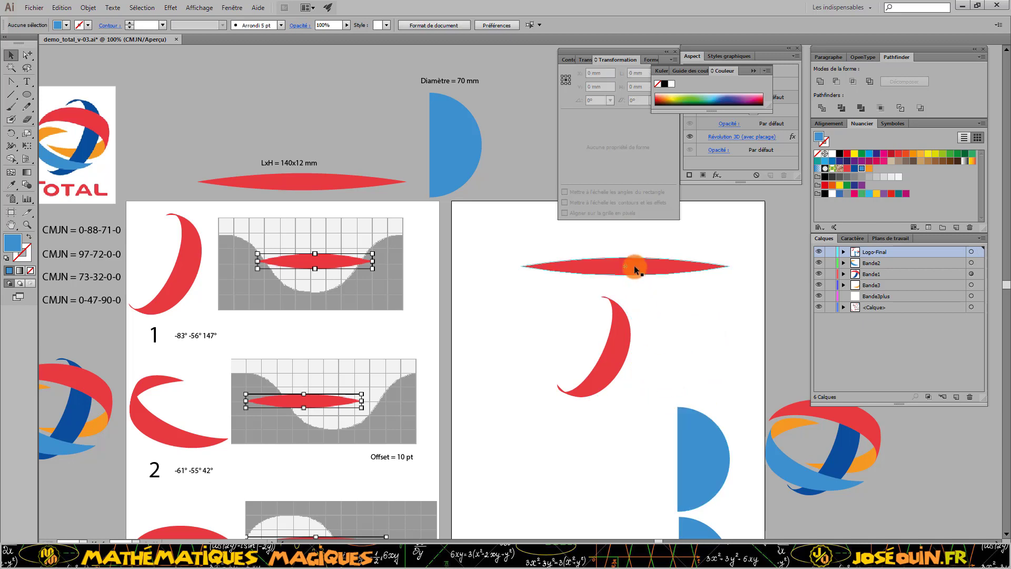
pyautogui.moveTo(634, 266); pyautogui.dragTo(599, 228)
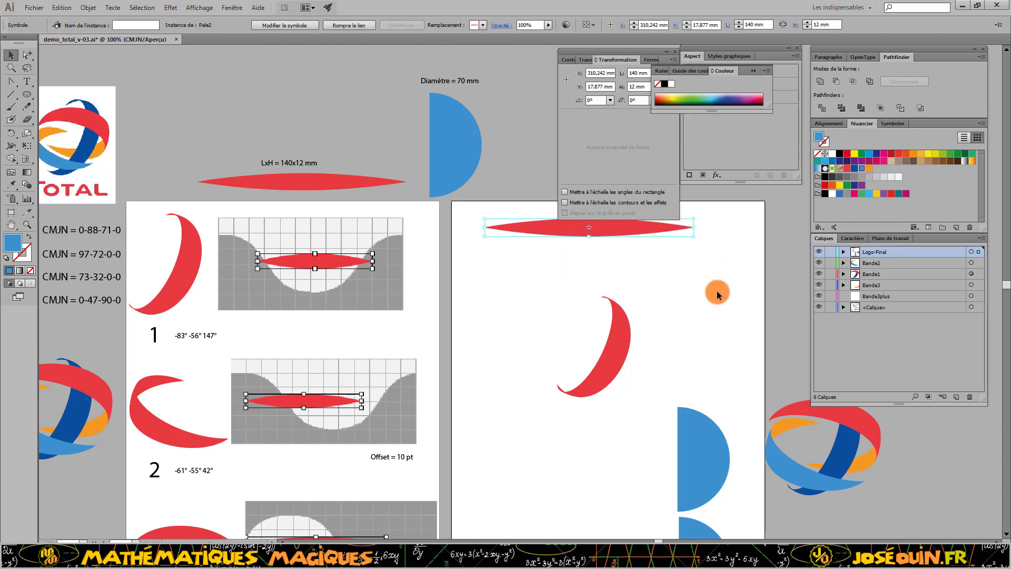
pyautogui.click(717, 294)
# Step: Move the upper of the two remaining blue half-circles directly beneath the revolved red band
pyautogui.scroll(-2, 693, 318)
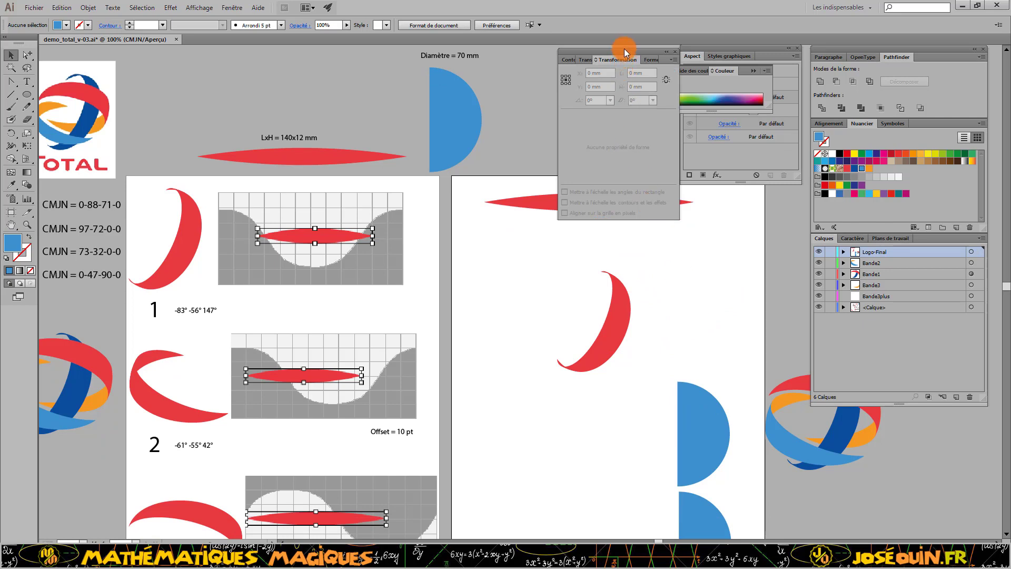
pyautogui.moveTo(623, 49)
pyautogui.mouseDown()
pyautogui.moveTo(702, 157)
pyautogui.moveTo(634, 44)
pyautogui.moveTo(614, 43)
pyautogui.mouseUp()
pyautogui.moveTo(705, 432); pyautogui.dragTo(598, 455)
pyautogui.scroll(-2, 646, 342)
pyautogui.scroll(-3, 646, 342)
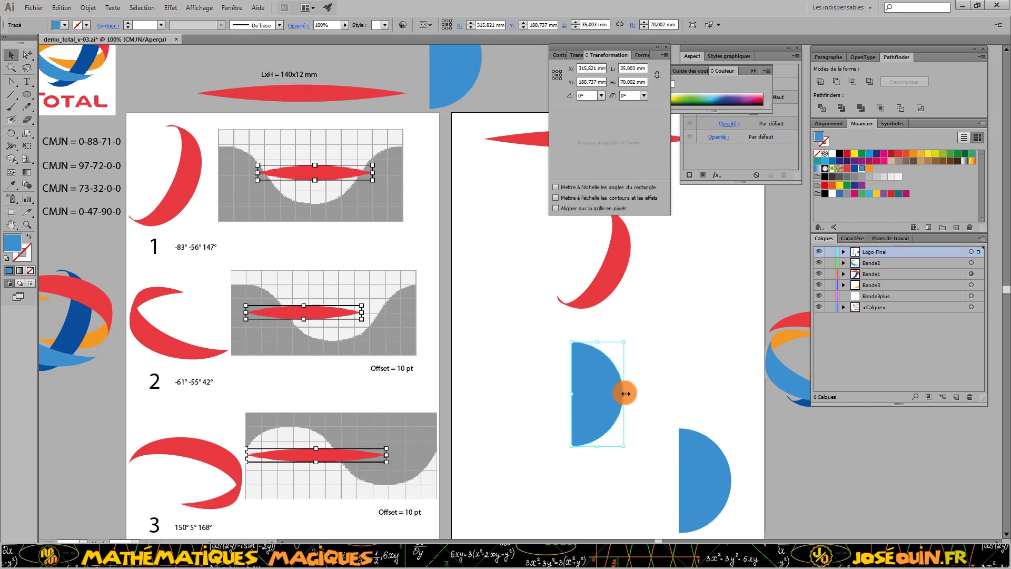
pyautogui.click(170, 9)
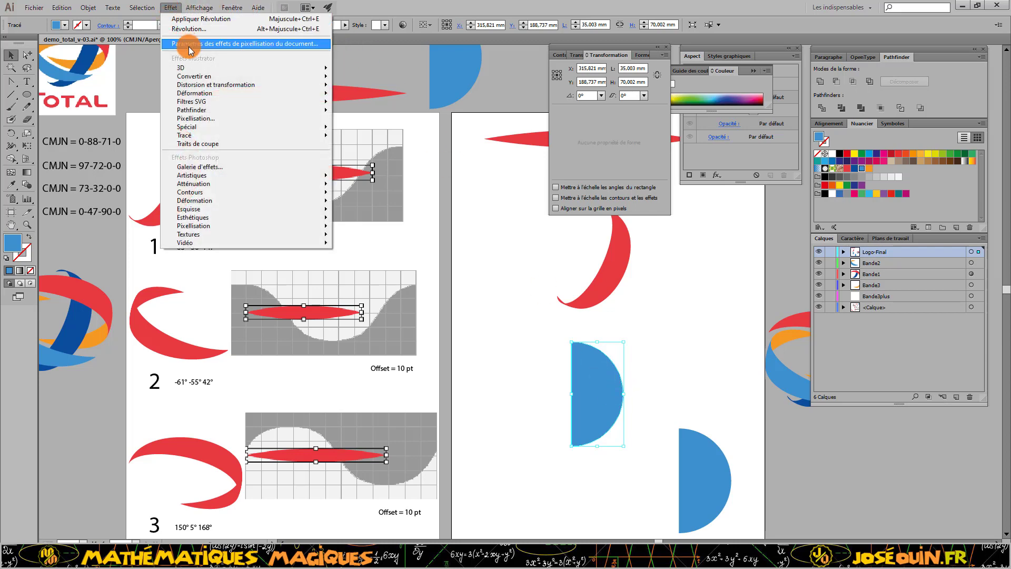
pyautogui.click(170, 9)
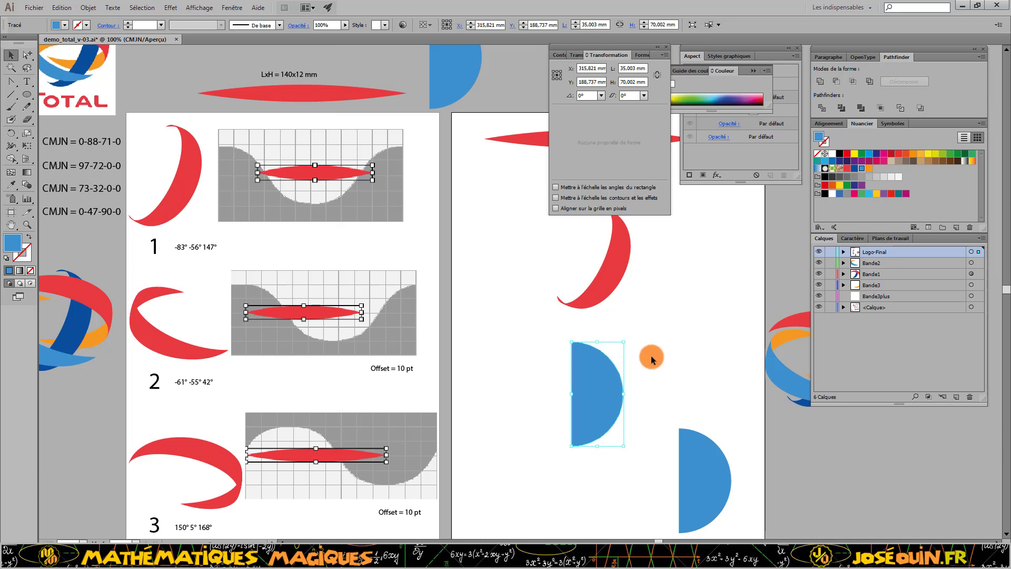
# Step: Select the revolved red band and create a new layer named Pale1
pyautogui.click(607, 277)
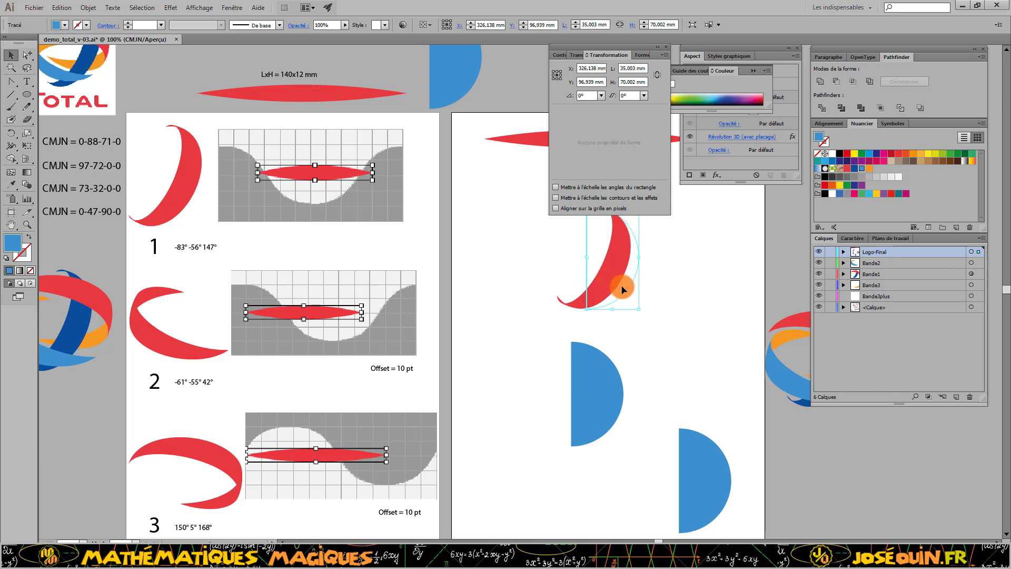
pyautogui.click(957, 397)
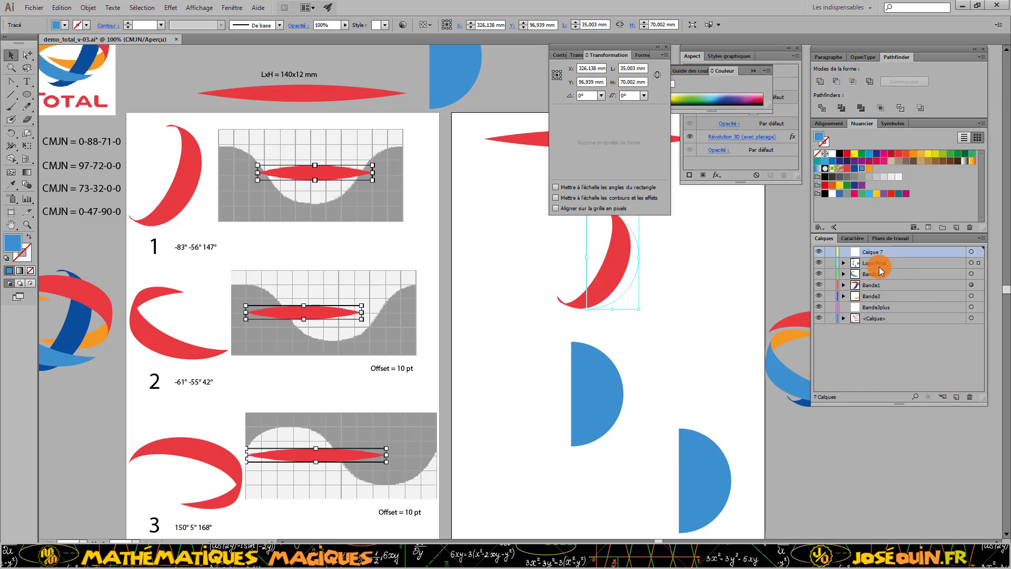
pyautogui.doubleClick(868, 252)
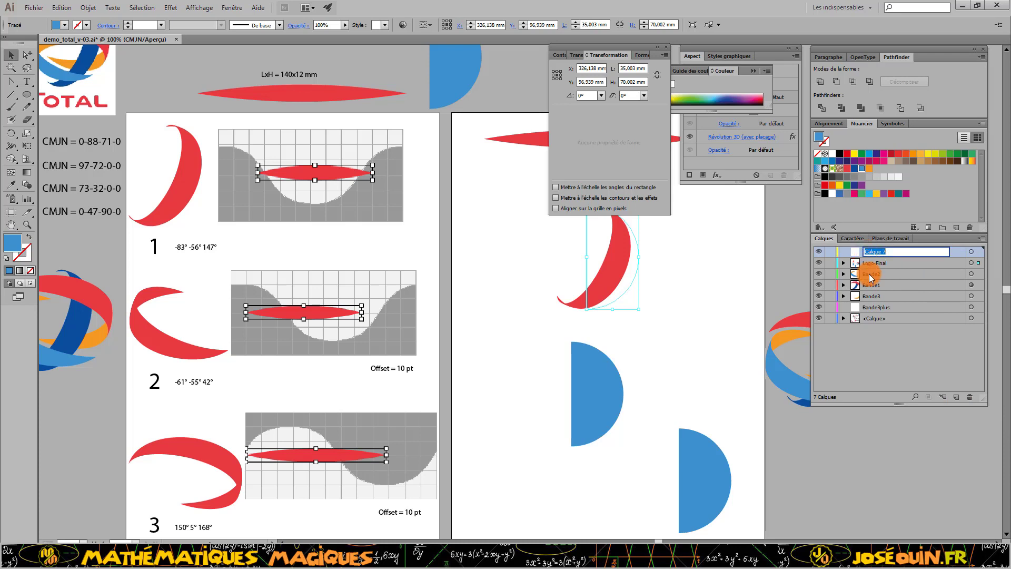
pyautogui.write('Pale1')
pyautogui.press('Return')
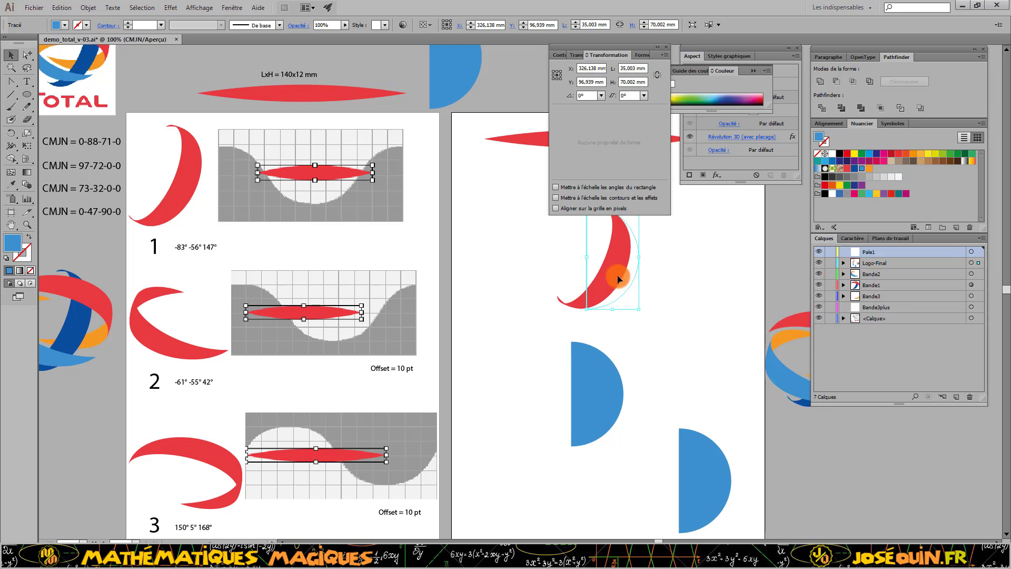
# Step: Cut the revolved red band, paste it onto the Pale1 layer and place it back above the blue half-circle
pyautogui.click(62, 7)
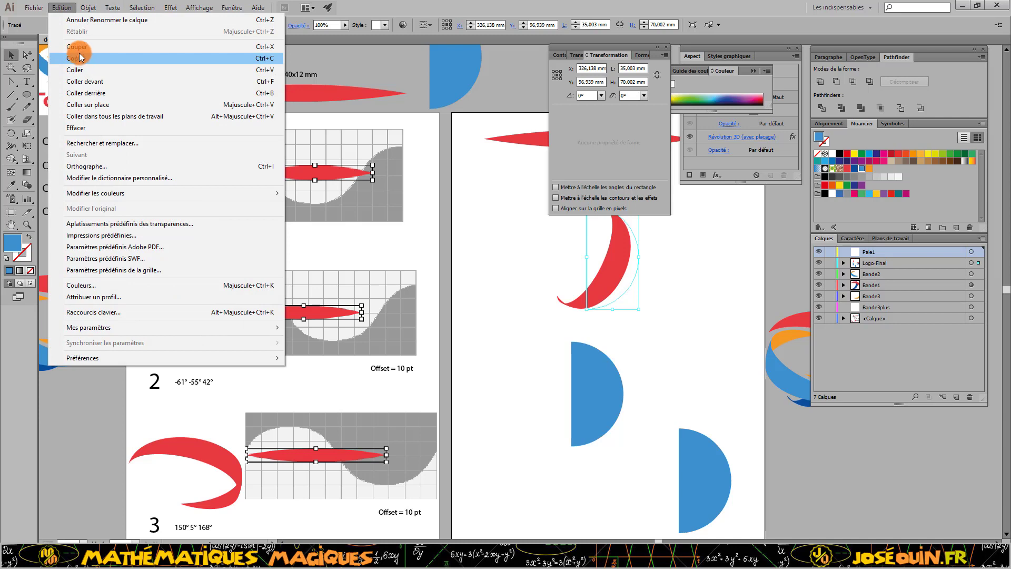
pyautogui.click(78, 46)
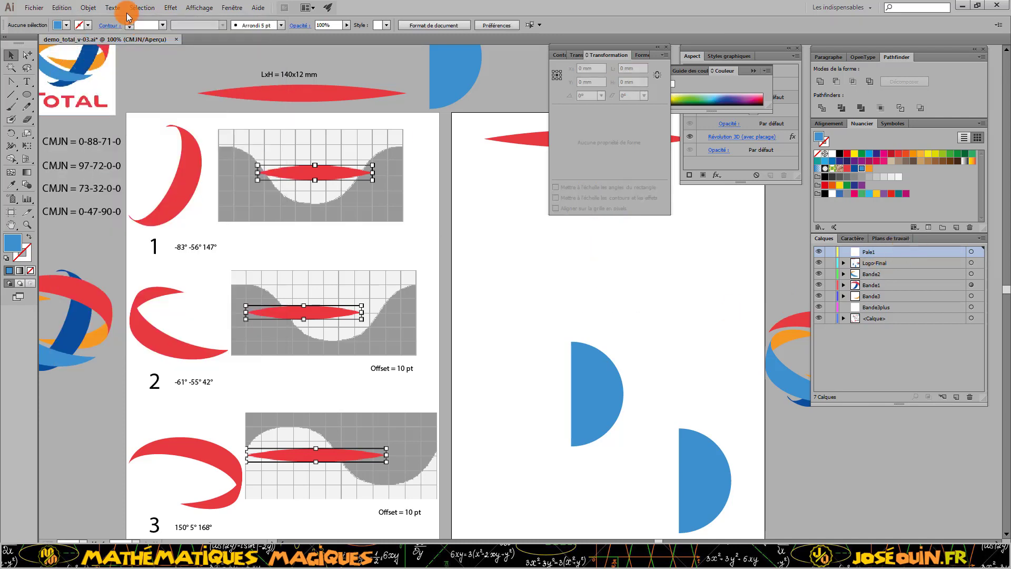
pyautogui.click(62, 7)
pyautogui.click(68, 68)
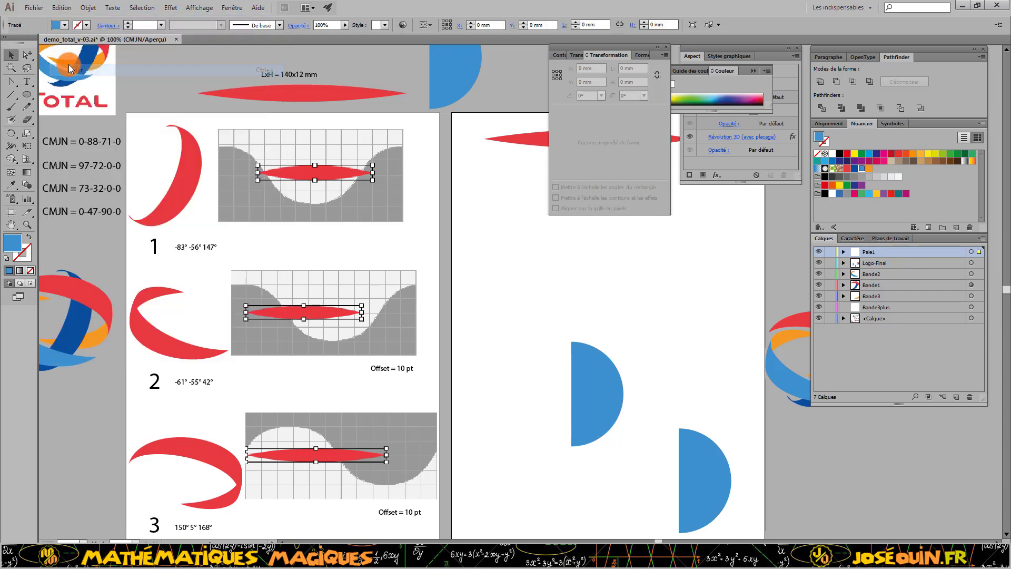
pyautogui.click(819, 252)
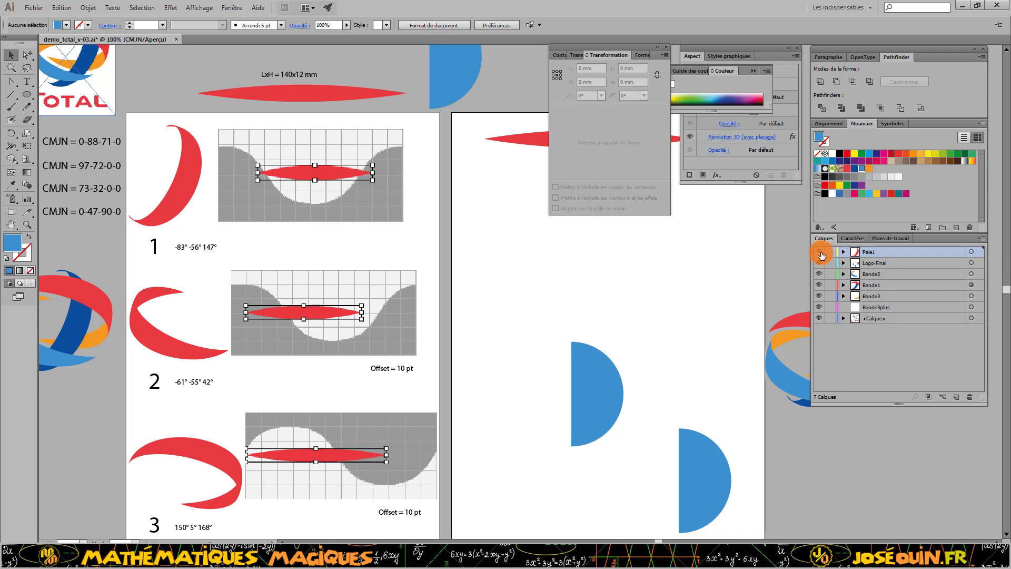
pyautogui.click(819, 252)
pyautogui.moveTo(549, 315); pyautogui.dragTo(619, 296)
# Step: Select the blue half-circle beneath the band and create a new layer named Pale2
pyautogui.click(606, 388)
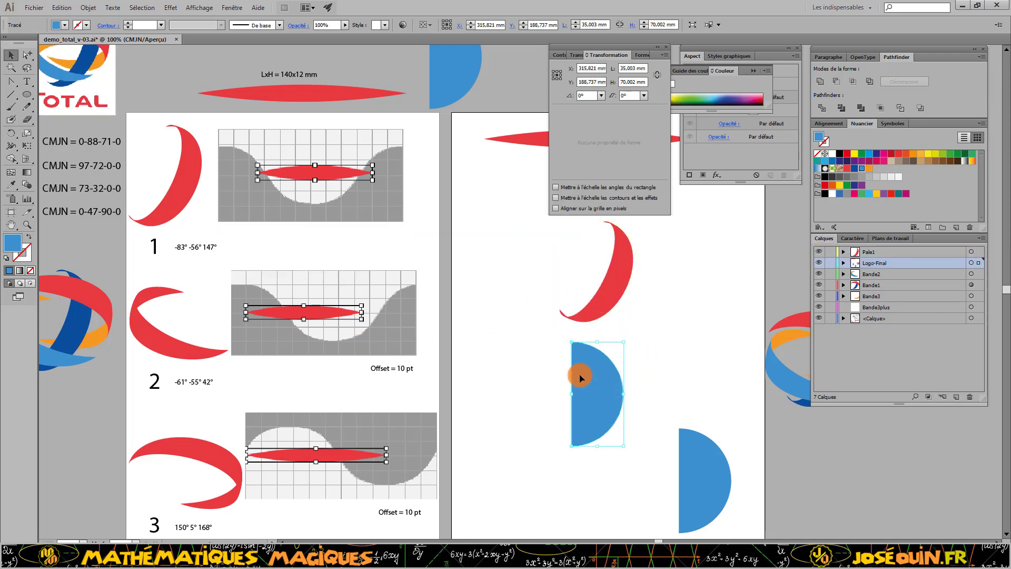
pyautogui.click(958, 398)
pyautogui.doubleClick(875, 262)
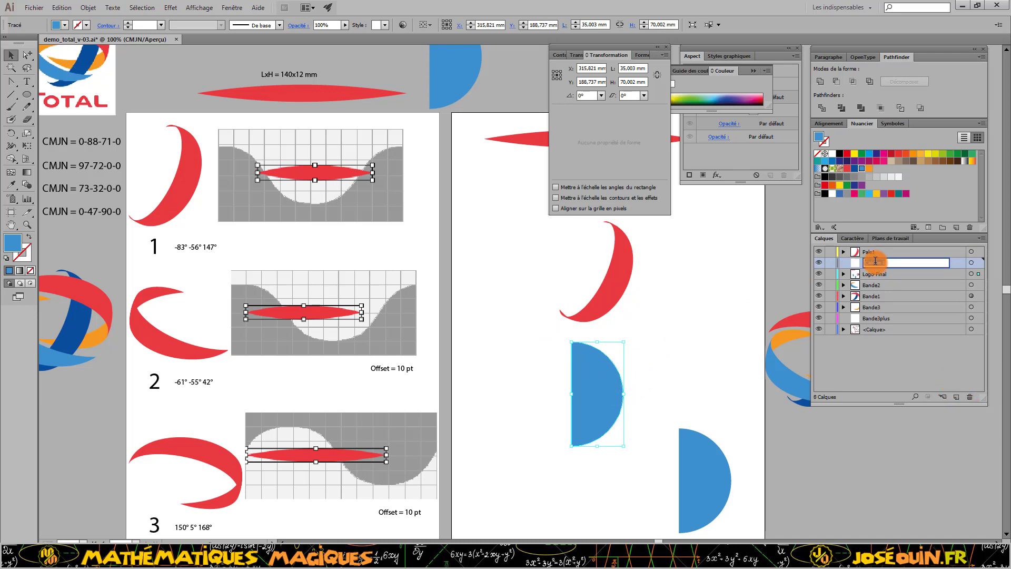
pyautogui.write('Pale2')
pyautogui.press('Return')
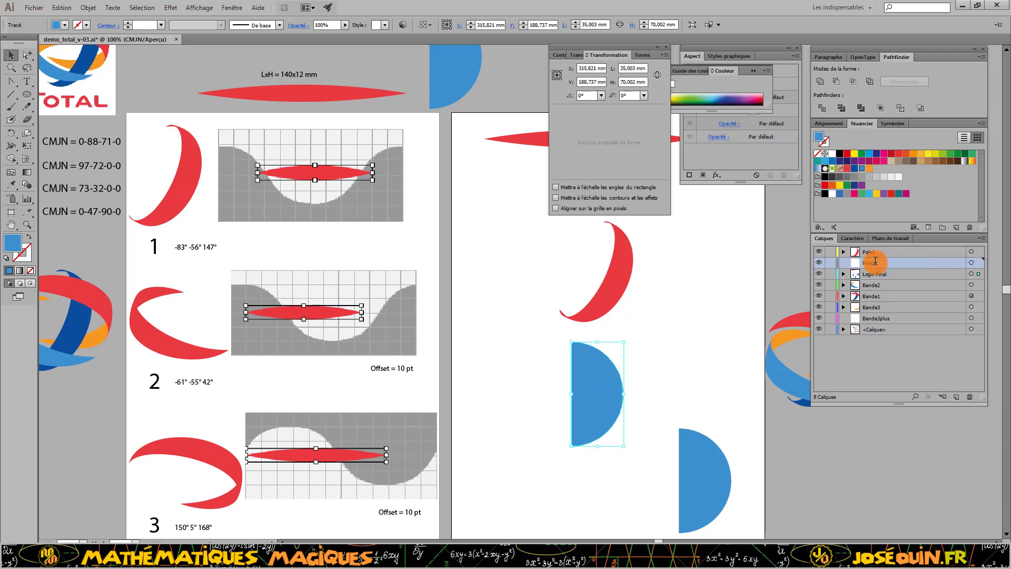
# Step: Create another layer named Pale3 and move it below the Pale2 layer
pyautogui.click(956, 396)
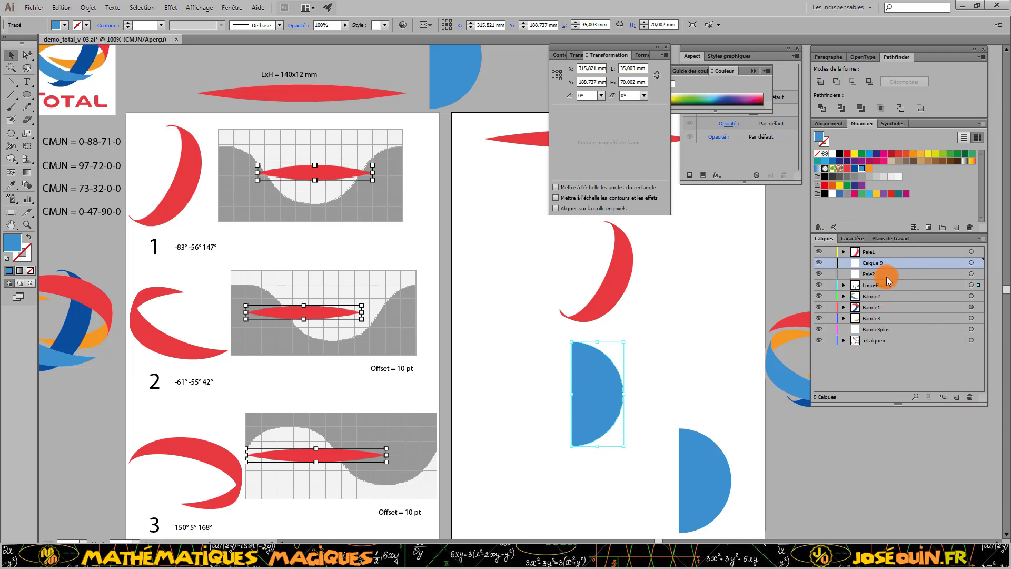
pyautogui.doubleClick(882, 274)
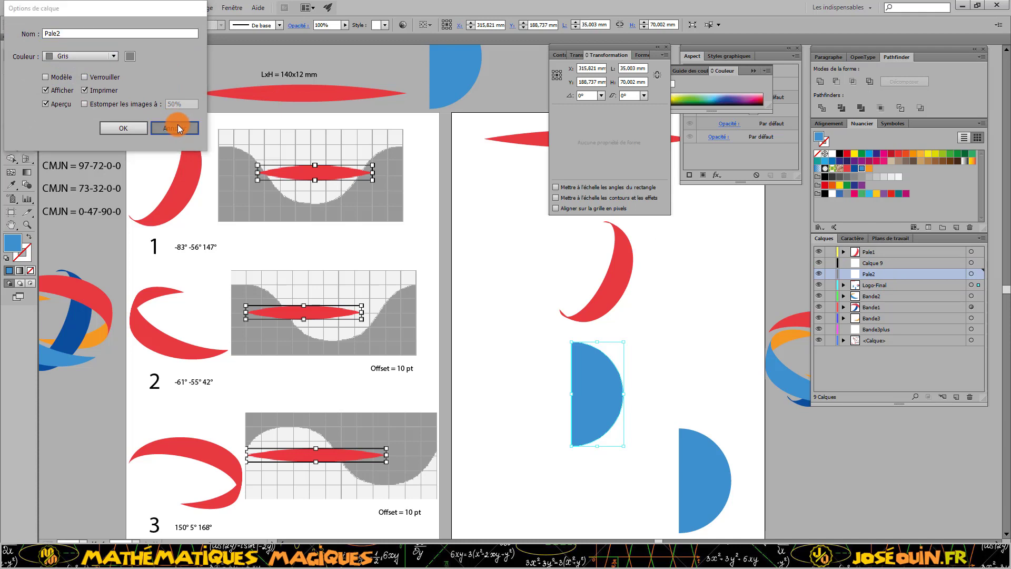
pyautogui.click(178, 125)
pyautogui.click(875, 264)
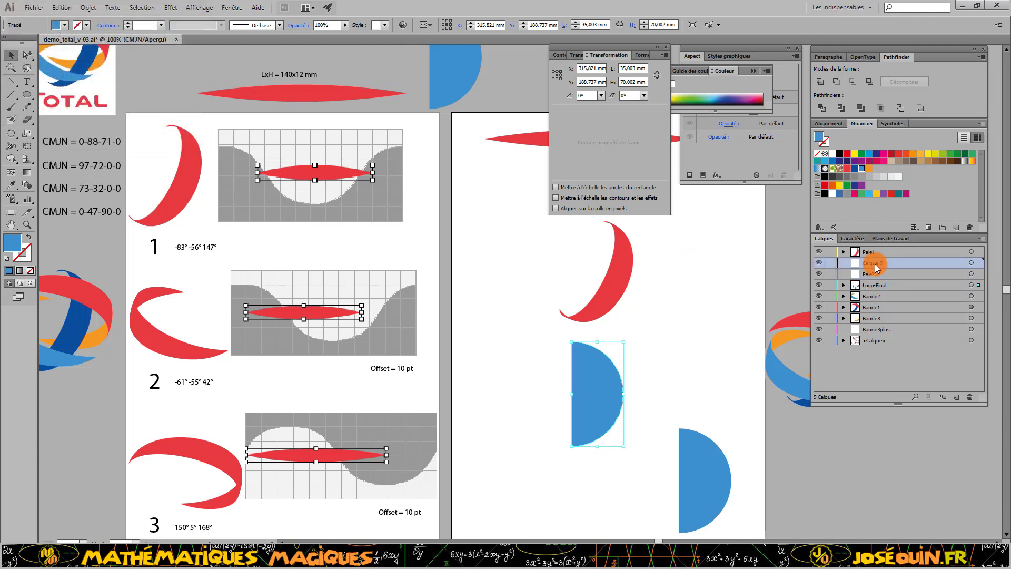
pyautogui.doubleClick(874, 264)
pyautogui.write('Pal')
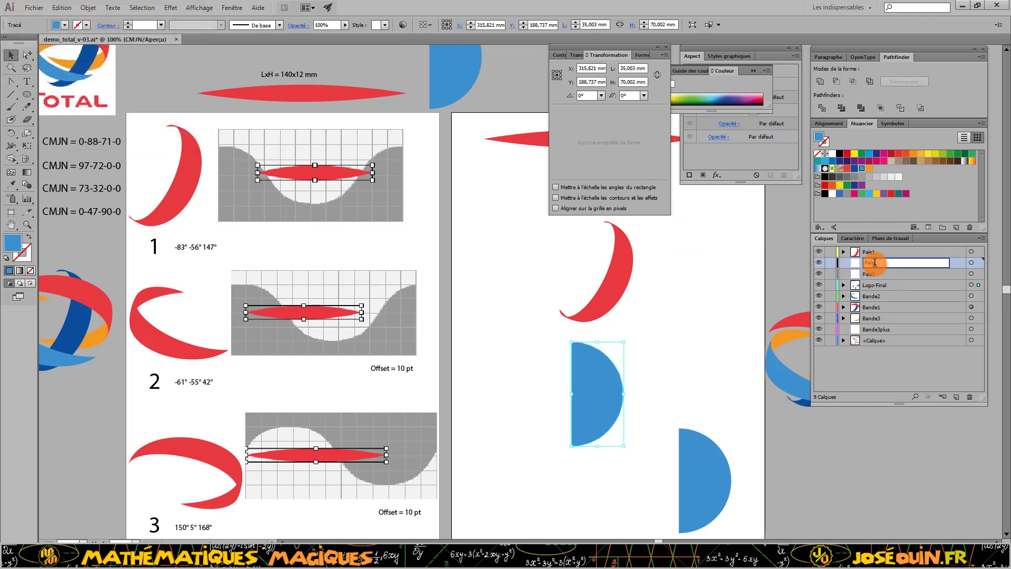
pyautogui.write('e3')
pyautogui.press('Return')
pyautogui.moveTo(874, 262); pyautogui.dragTo(876, 274)
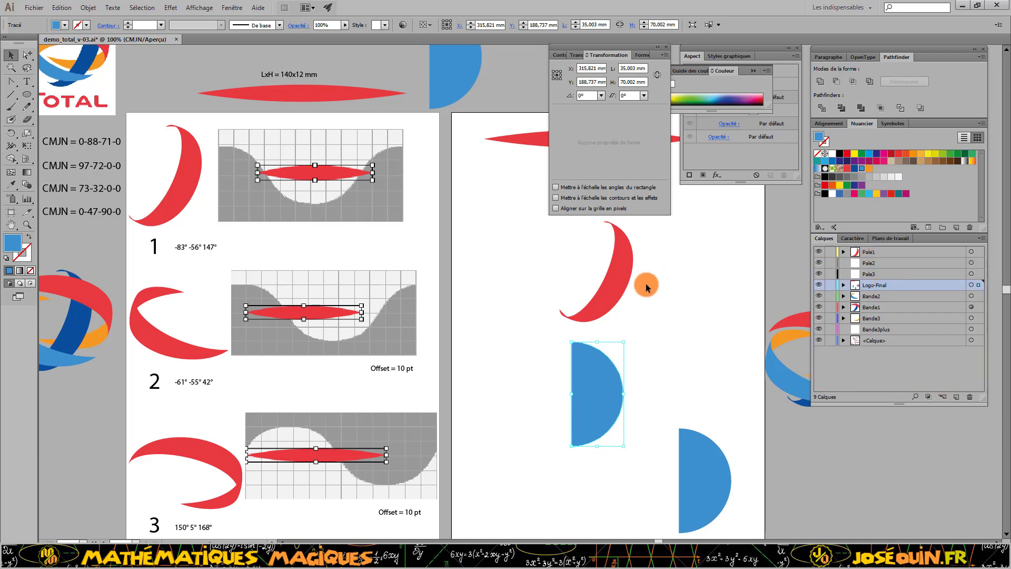
# Step: Cut the half-circle beneath the red band, paste it onto the Pale2 layer and return it to its place under the band
pyautogui.click(606, 398)
pyautogui.click(61, 8)
pyautogui.click(81, 48)
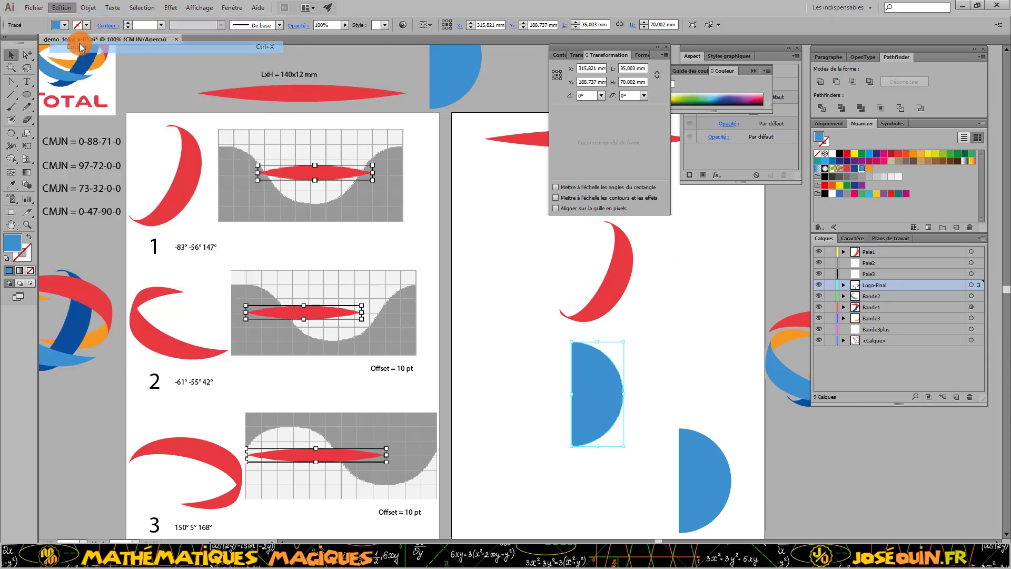
pyautogui.click(880, 263)
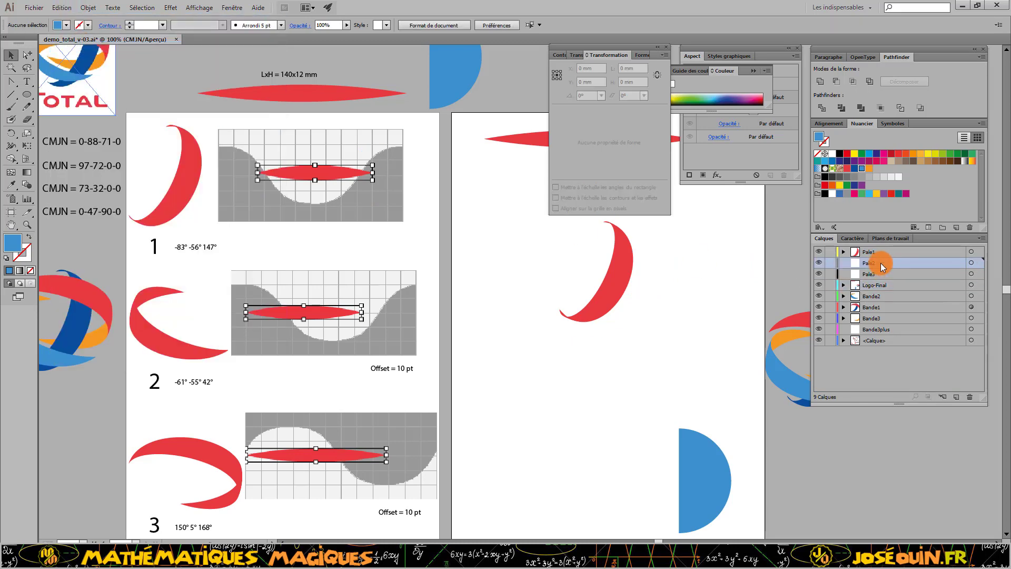
pyautogui.click(63, 9)
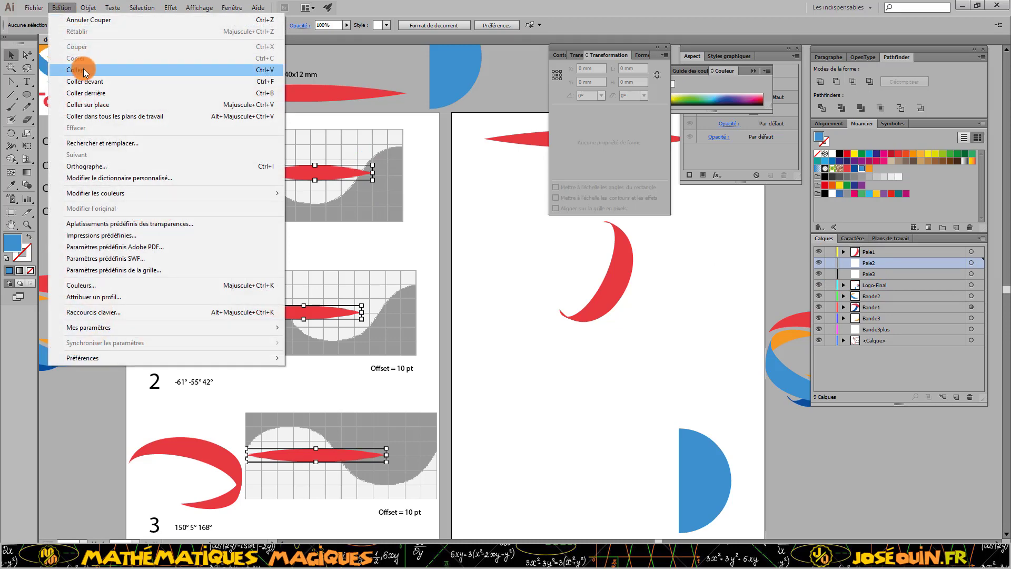
pyautogui.click(79, 69)
pyautogui.moveTo(505, 309); pyautogui.dragTo(585, 410)
# Step: Cut the lowest blue half-circle, paste it onto the Pale3 layer and place it below the Pale2 half-circle
pyautogui.click(684, 475)
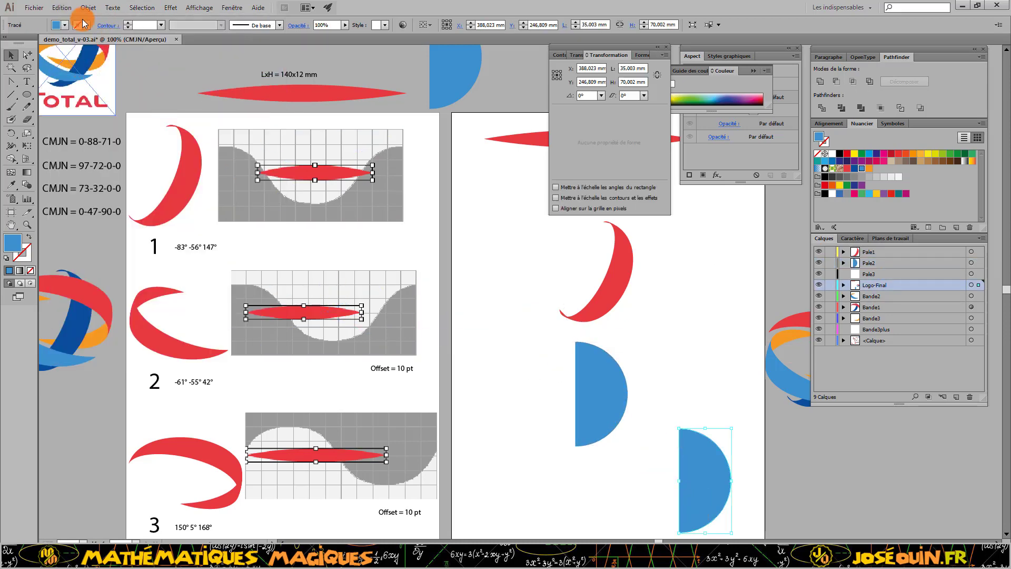
pyautogui.click(62, 8)
pyautogui.click(77, 44)
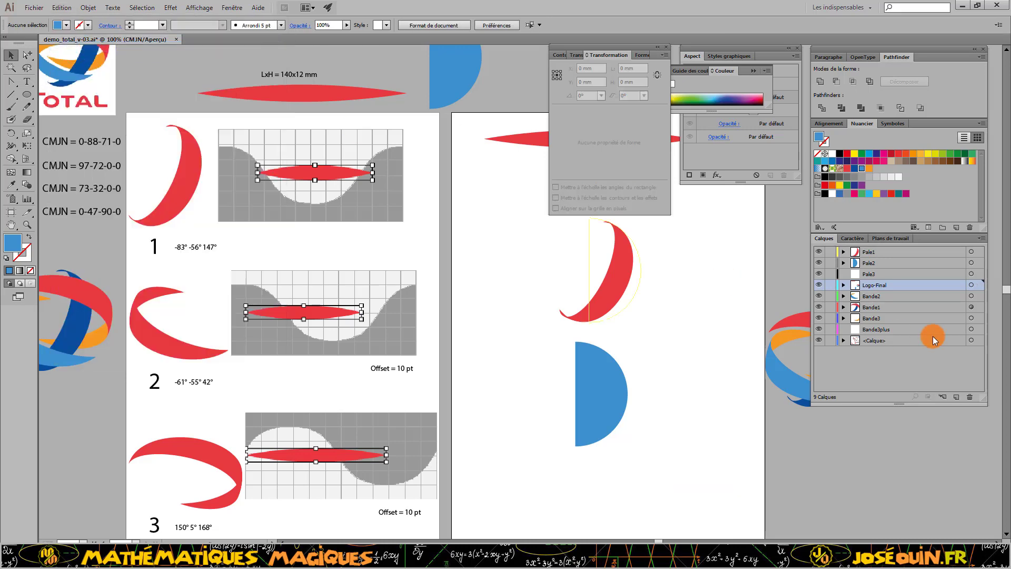
pyautogui.click(882, 273)
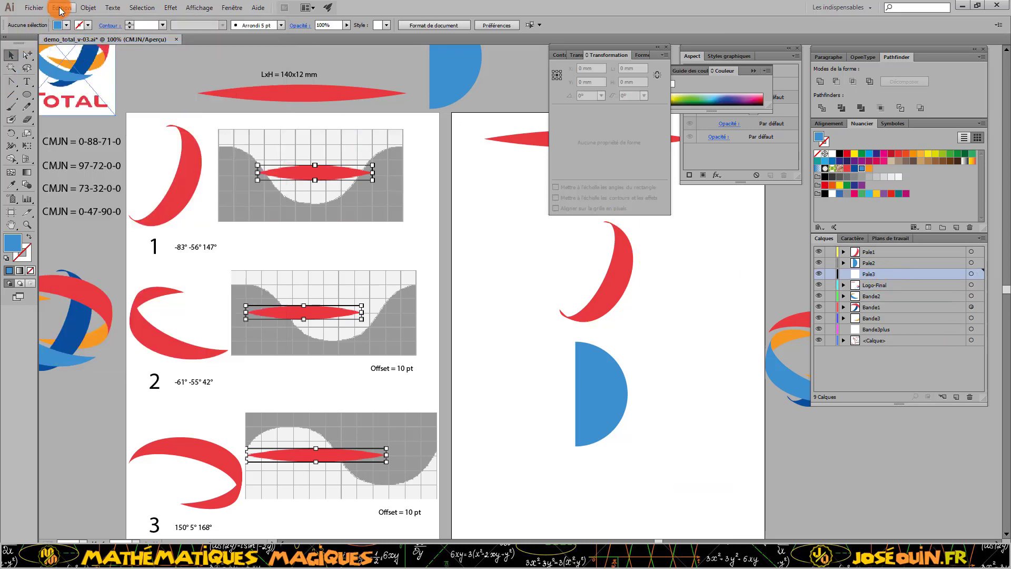
pyautogui.click(62, 8)
pyautogui.click(74, 64)
pyautogui.scroll(-2, 632, 458)
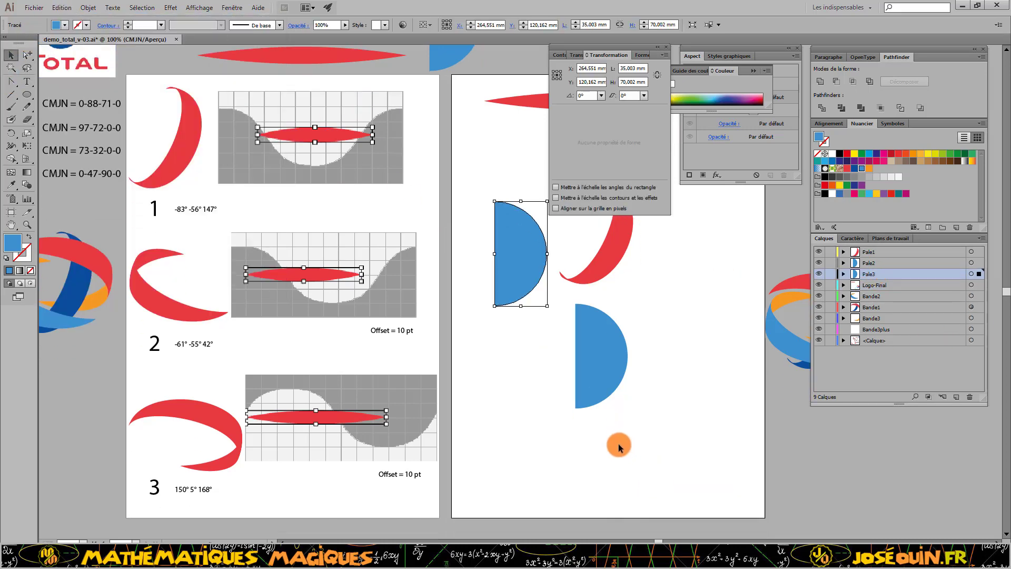
pyautogui.moveTo(520, 260); pyautogui.dragTo(620, 480)
# Step: Shift the first red band slightly upward and align the Pale2 half-circle vertically beneath it
pyautogui.moveTo(608, 334); pyautogui.dragTo(617, 336)
pyautogui.scroll(1, 691, 329)
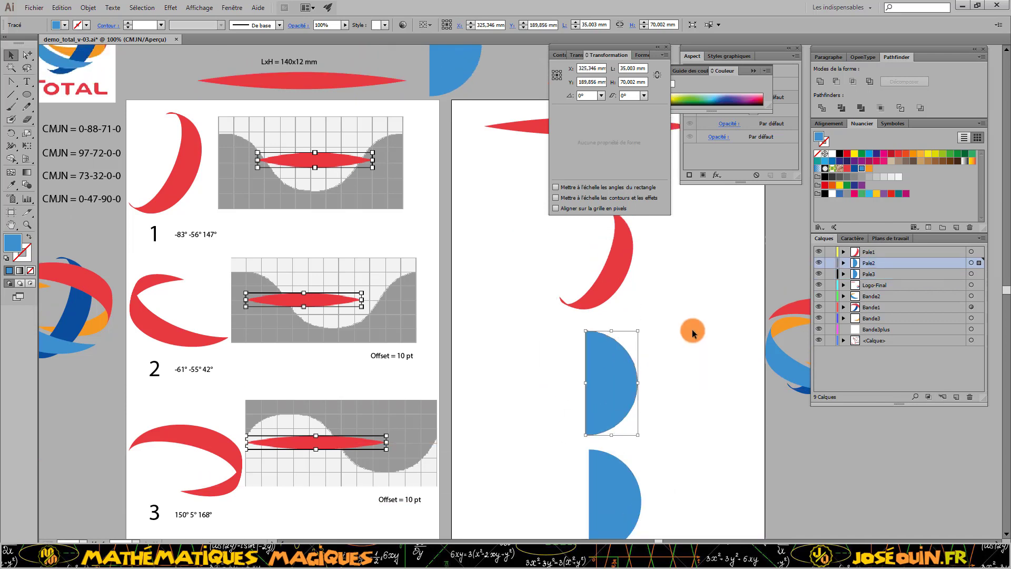
pyautogui.scroll(2, 692, 330)
pyautogui.scroll(1, 684, 332)
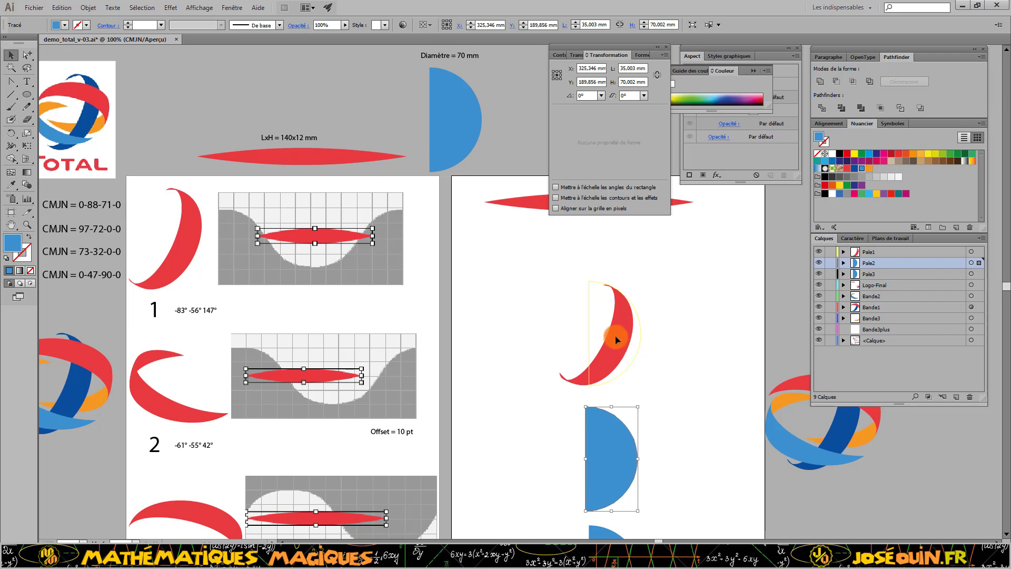
pyautogui.moveTo(615, 336); pyautogui.dragTo(608, 306)
pyautogui.scroll(-2, 672, 325)
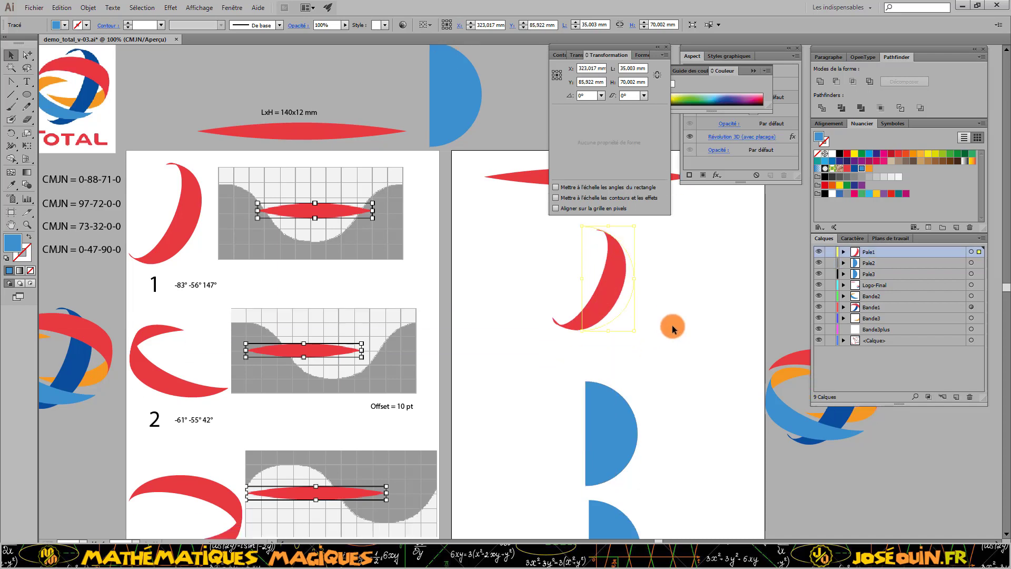
pyautogui.moveTo(617, 424); pyautogui.dragTo(613, 412)
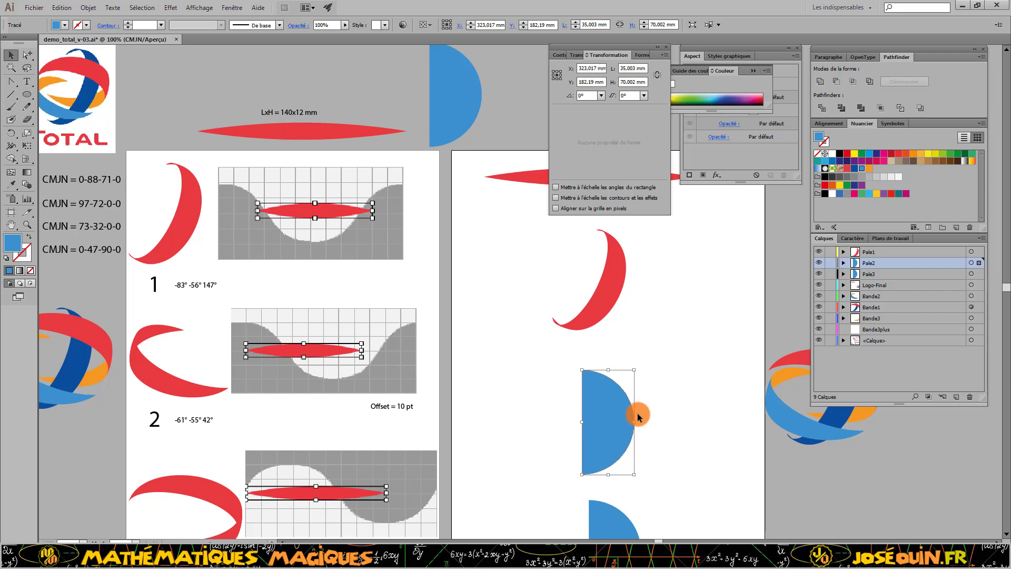
# Step: Start a 3D Revolve effect on the Pale2 layer's half-circle with rotation angles of -61°, -55° and 42°
pyautogui.click(170, 7)
pyautogui.moveTo(207, 69)
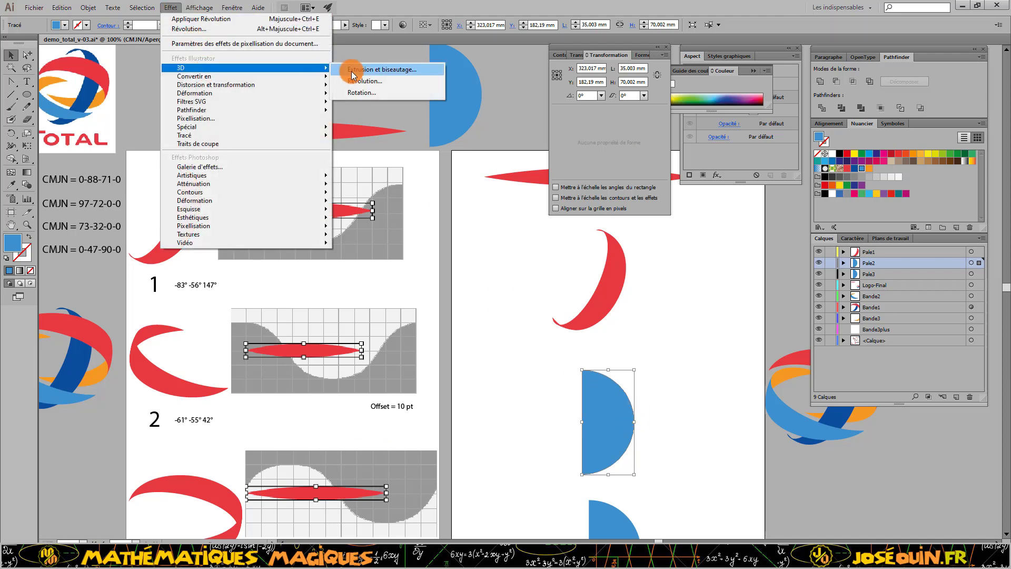
pyautogui.click(358, 81)
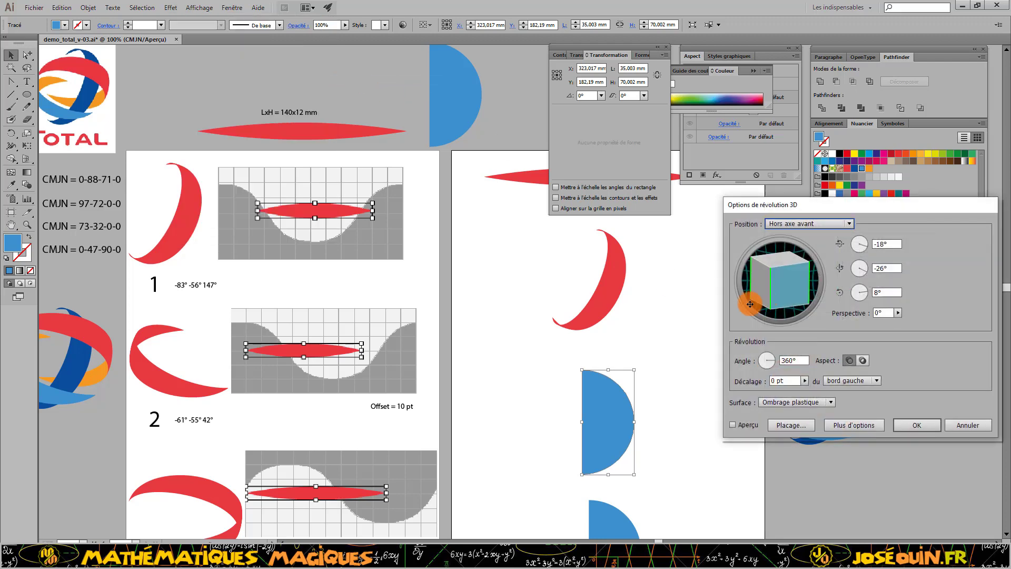
pyautogui.moveTo(857, 206); pyautogui.dragTo(838, 204)
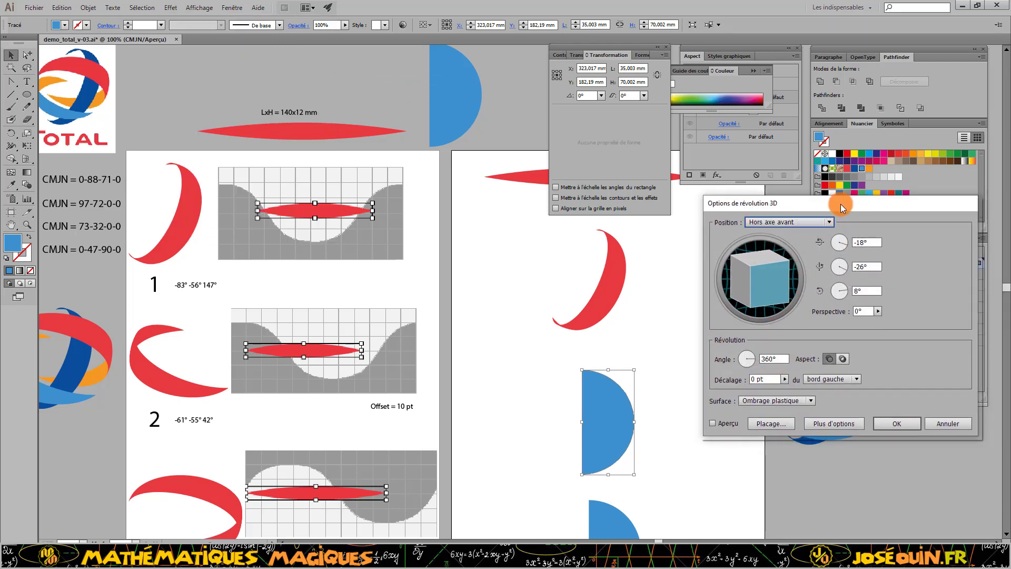
pyautogui.click(867, 241)
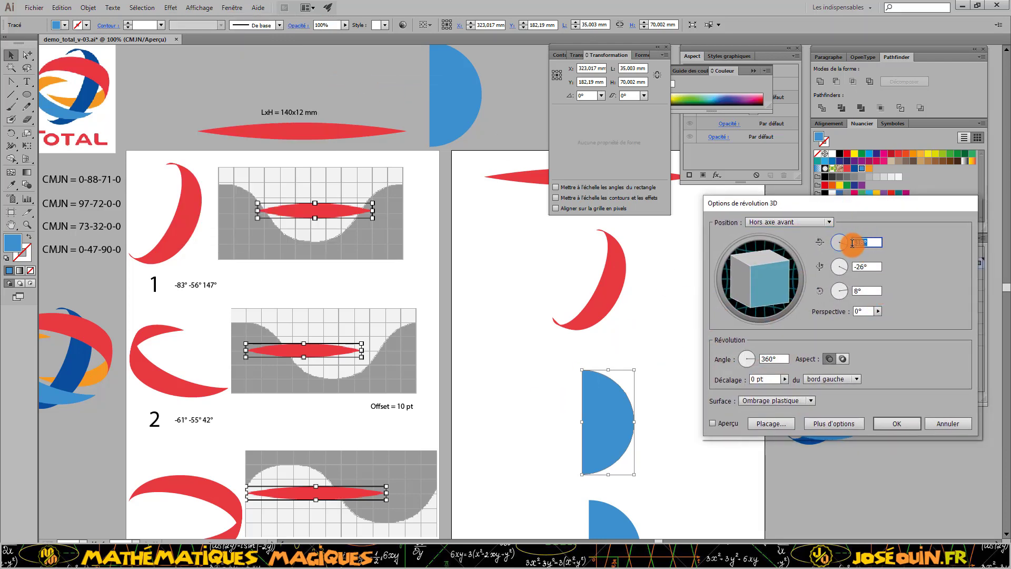
pyautogui.write('-61')
pyautogui.press('Tab')
pyautogui.write('-55')
pyautogui.press('Tab')
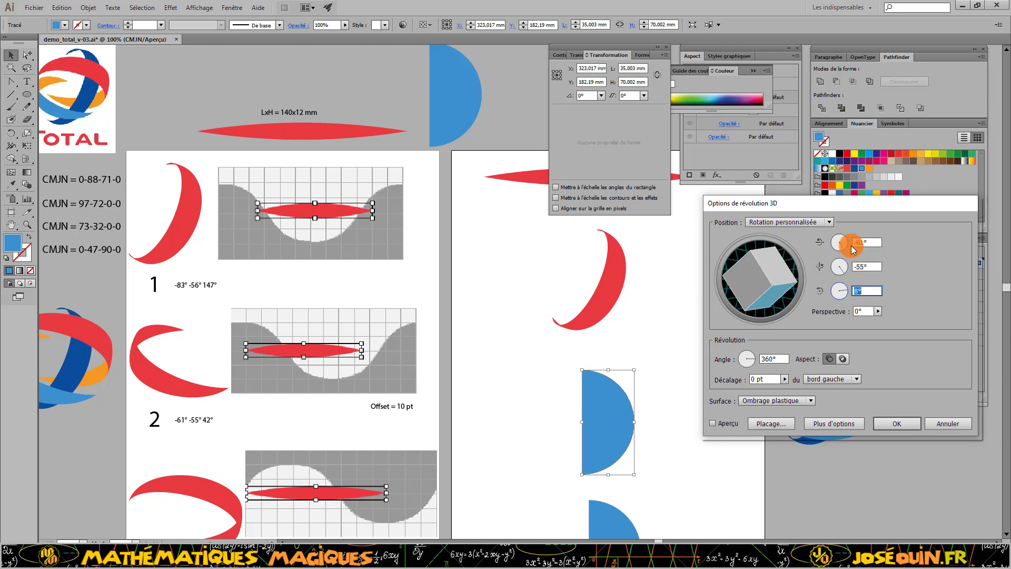
pyautogui.write('42')
pyautogui.press('Tab')
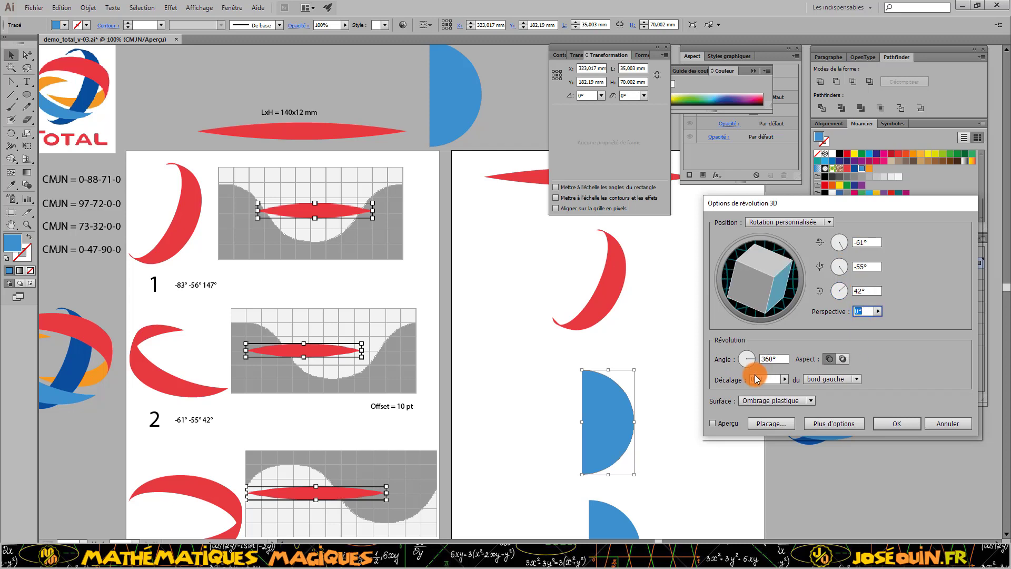
# Step: Set the revolve offset to 10 pt, turn on the preview and set the surface to Sans ombrage
pyautogui.moveTo(755, 379); pyautogui.dragTo(746, 381)
pyautogui.write('10')
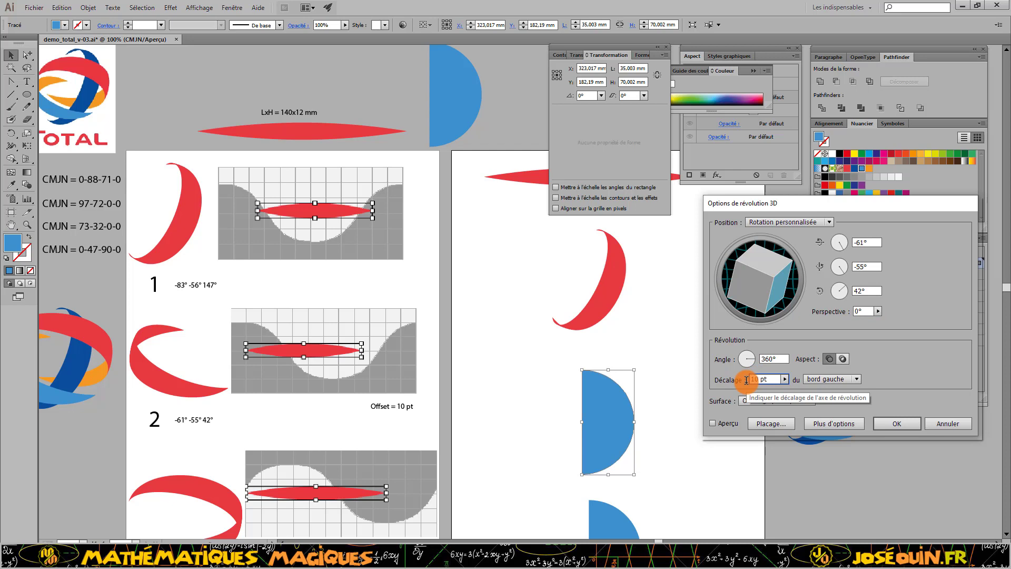
pyautogui.doubleClick(746, 379)
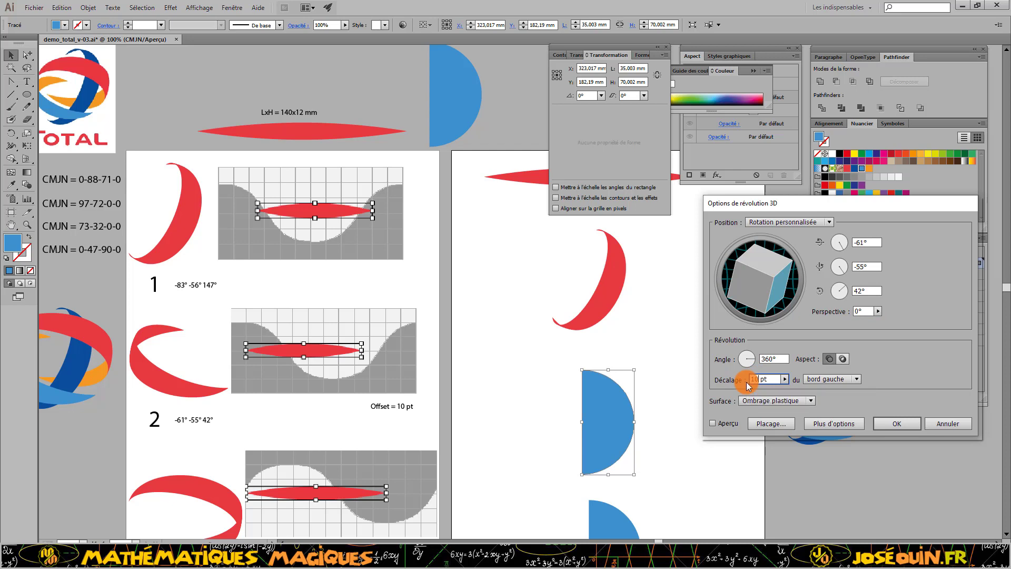
pyautogui.press('Tab')
pyautogui.click(713, 423)
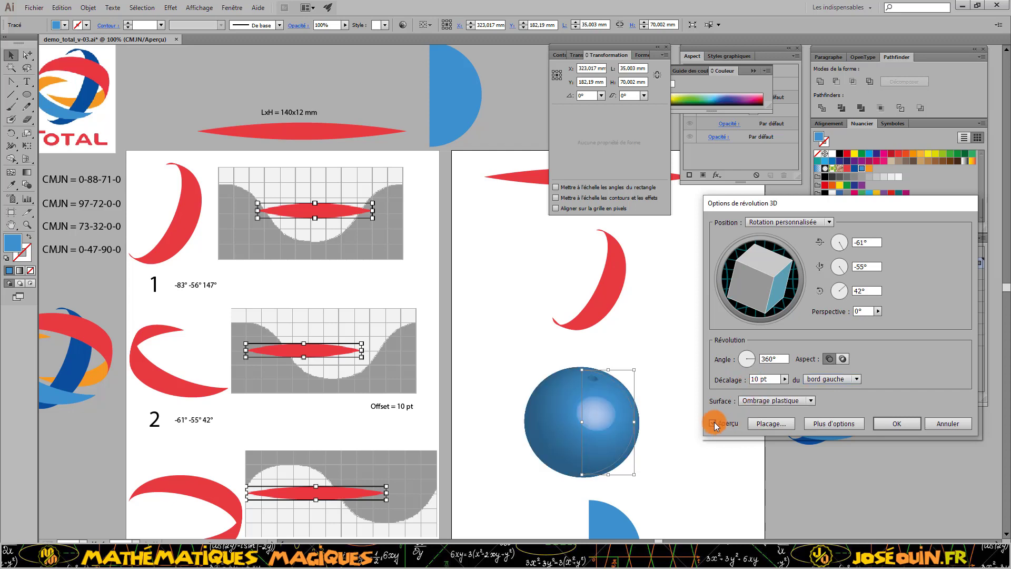
pyautogui.click(794, 403)
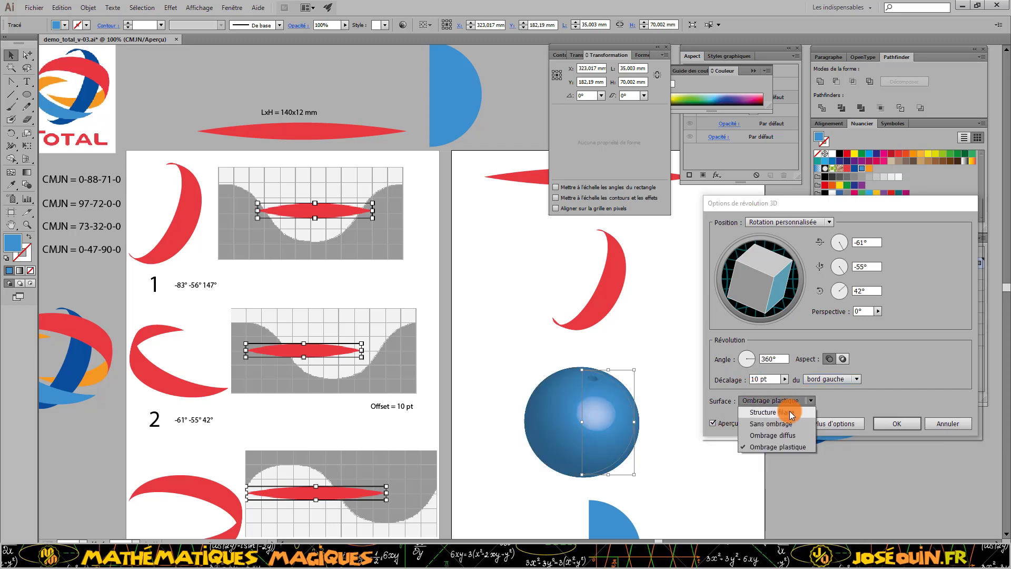
pyautogui.click(787, 424)
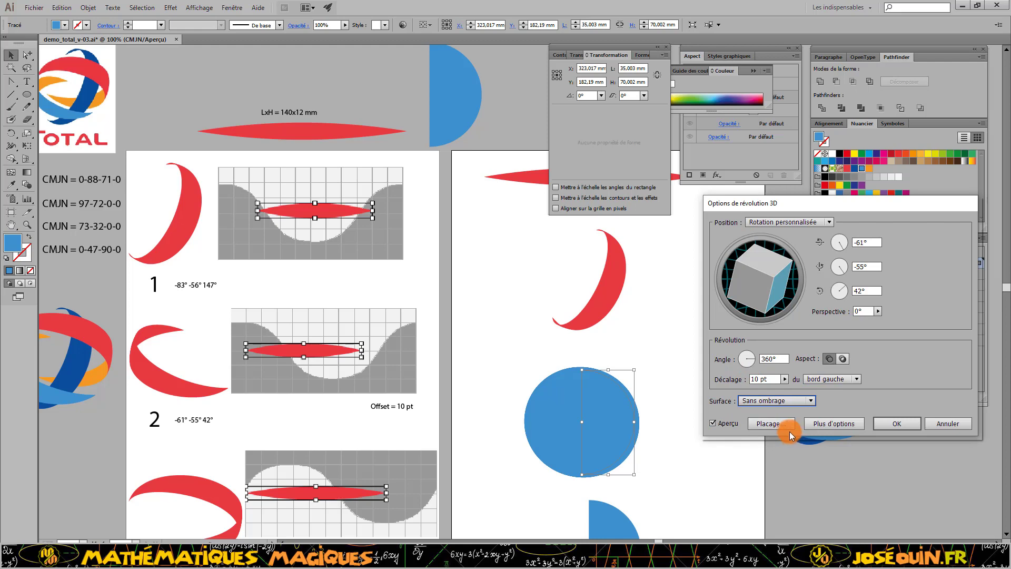
# Step: Map the Pale2 symbol onto surface 1 of 2, shift it left and stretch it slightly wider to match reference 2
pyautogui.click(788, 425)
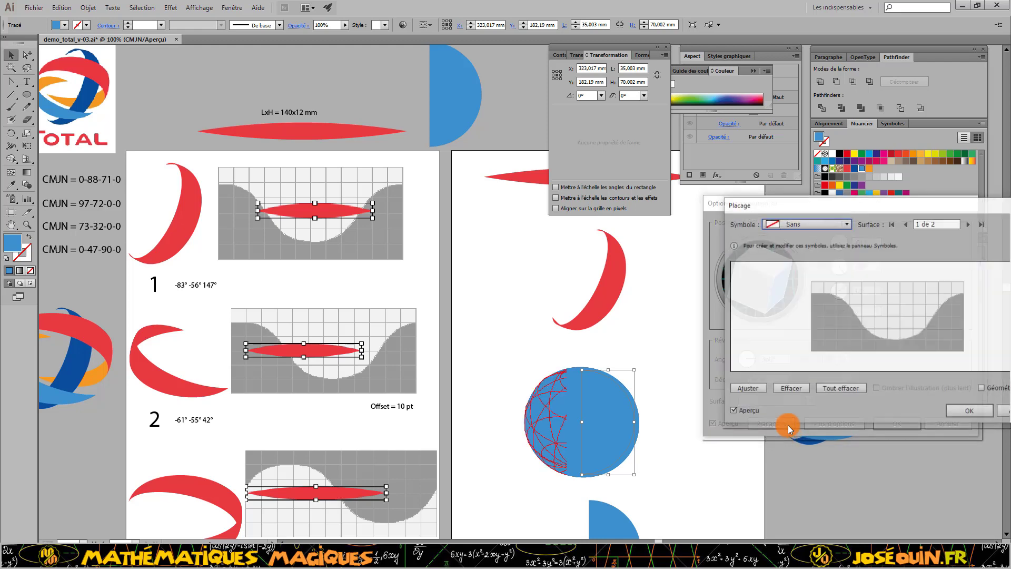
pyautogui.click(848, 223)
pyautogui.click(763, 293)
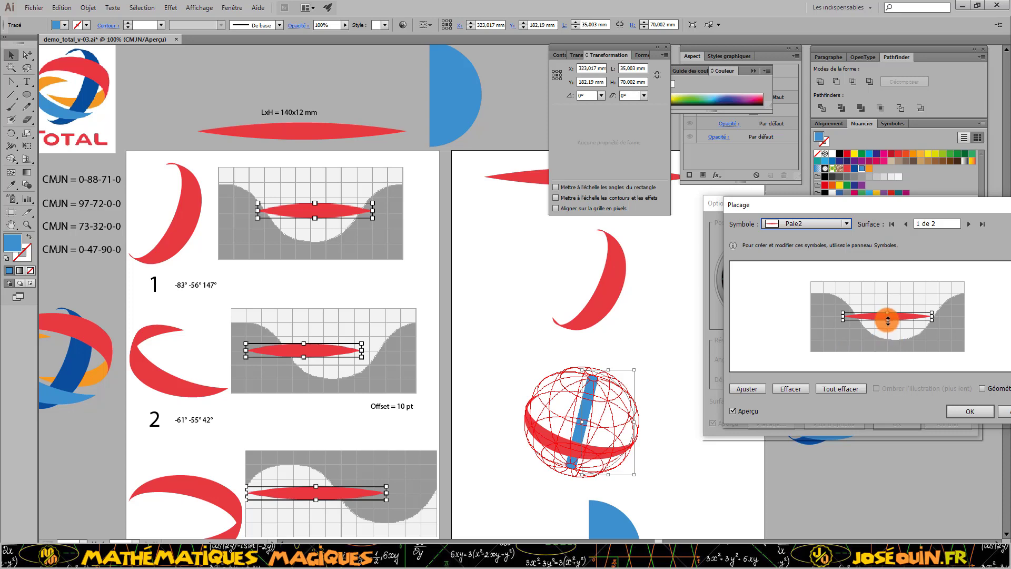
pyautogui.moveTo(887, 320); pyautogui.dragTo(863, 314)
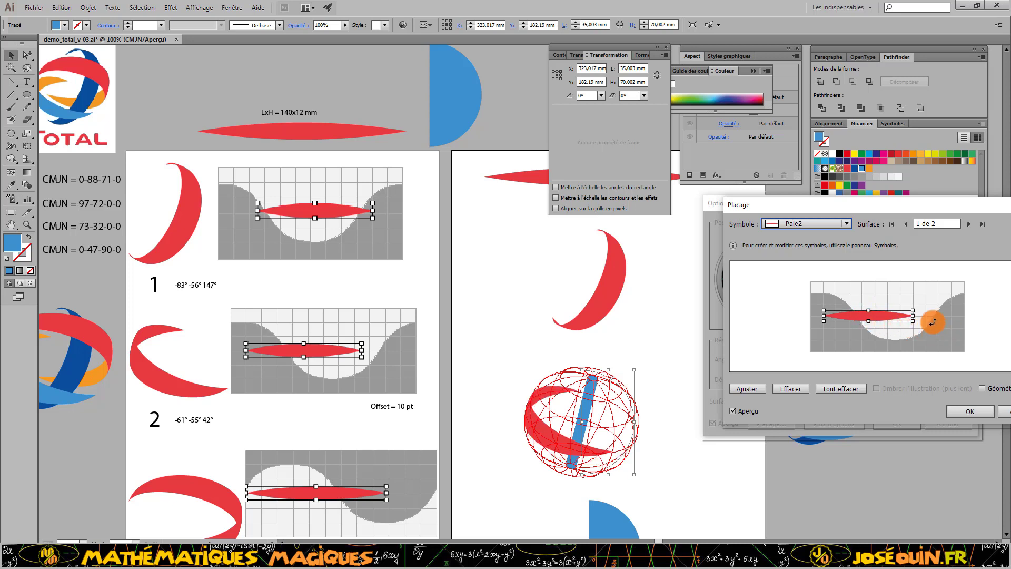
pyautogui.moveTo(912, 316); pyautogui.dragTo(918, 316)
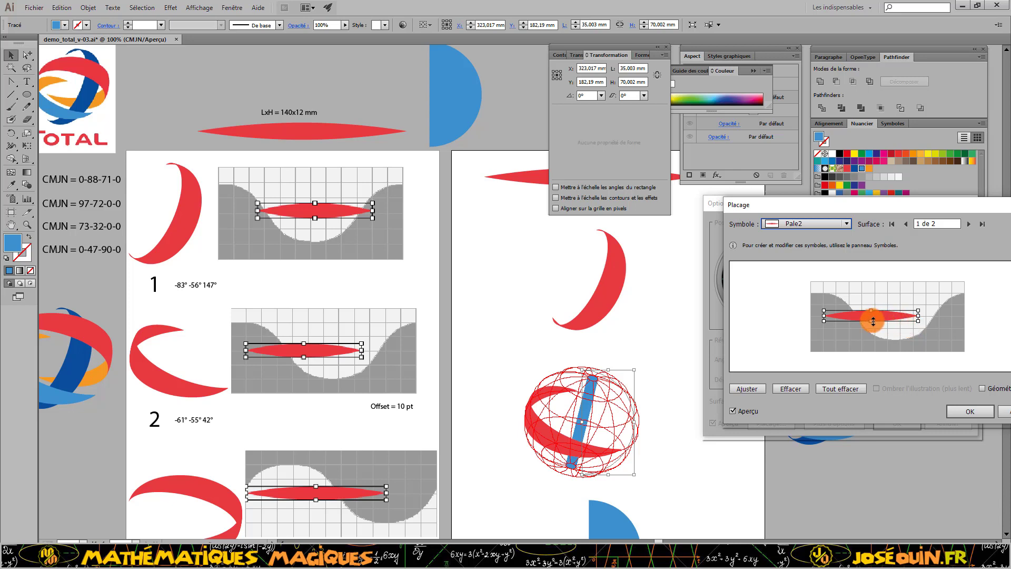
pyautogui.moveTo(873, 322); pyautogui.dragTo(873, 322)
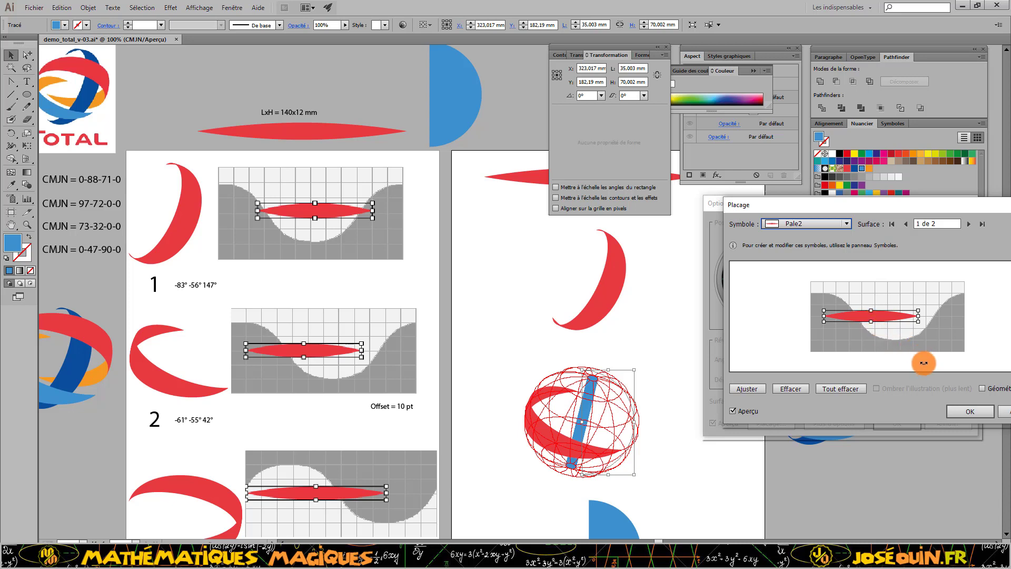
# Step: Make the revolved geometry invisible, then apply the mapping and the 3D Revolve effect and deselect the band
pyautogui.click(983, 388)
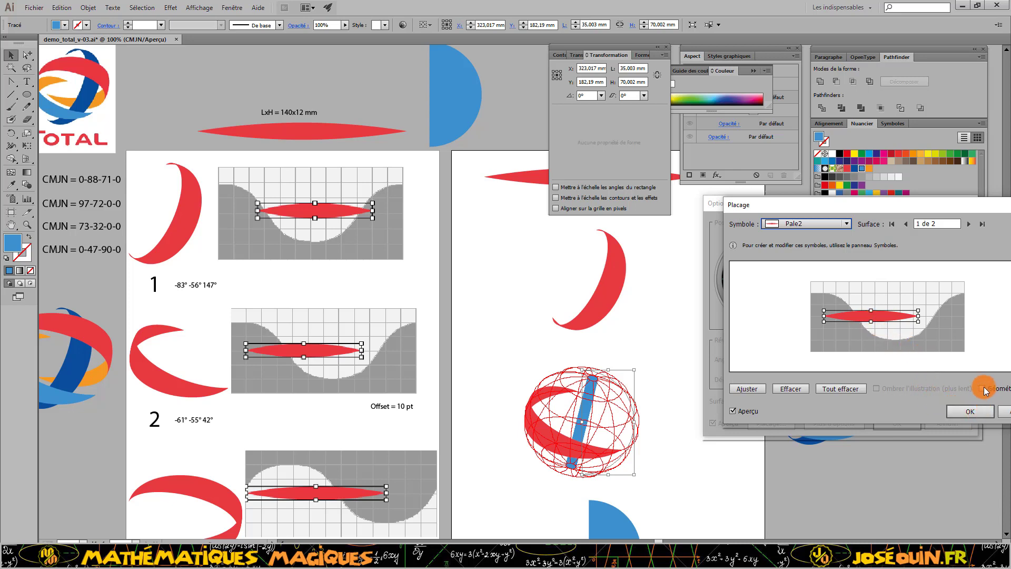
pyautogui.click(966, 410)
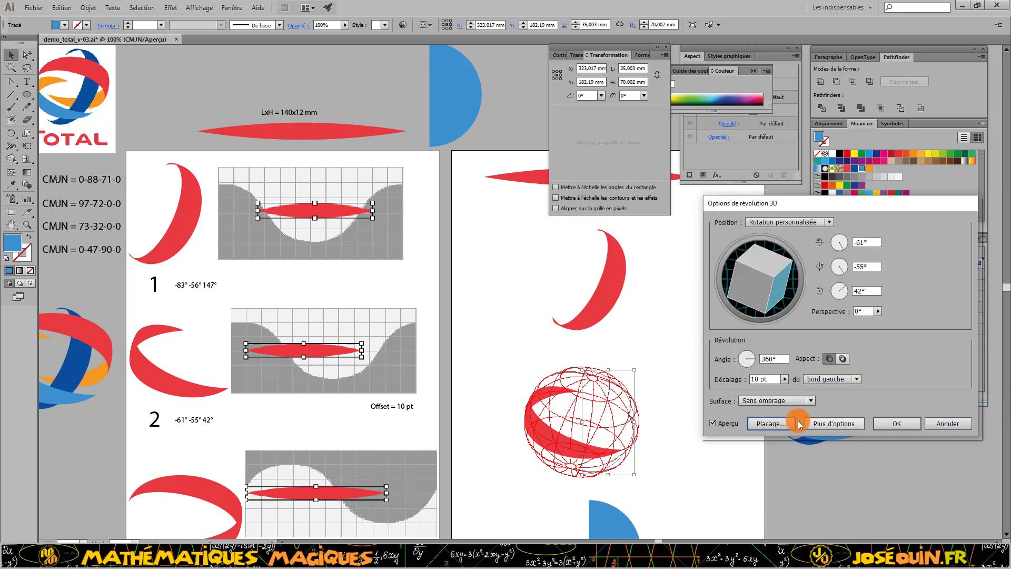
pyautogui.click(903, 421)
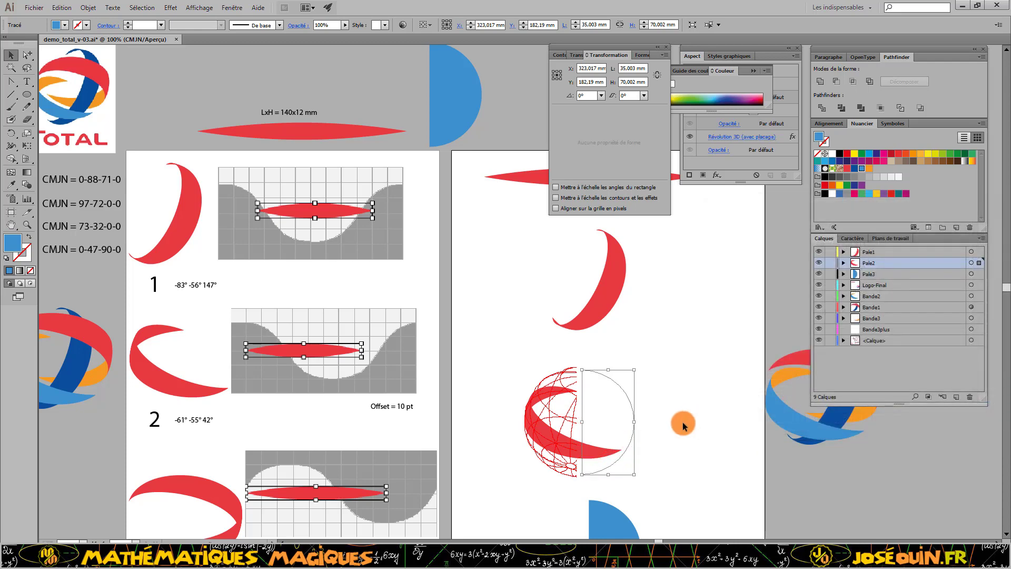
pyautogui.click(682, 422)
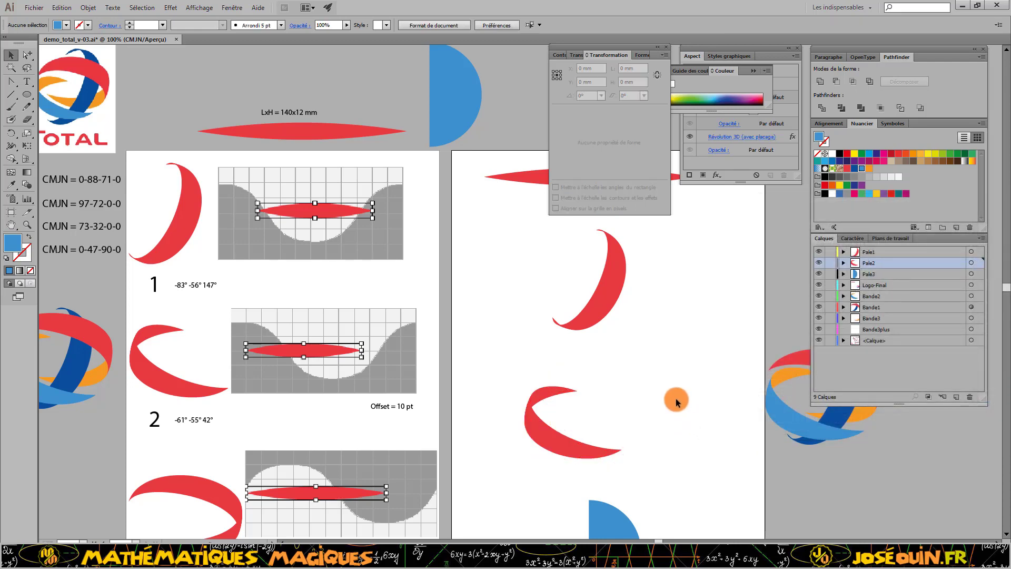
# Step: Make Pale3 the active layer and move the second red band slightly upward on the artboard
pyautogui.scroll(-3, 675, 394)
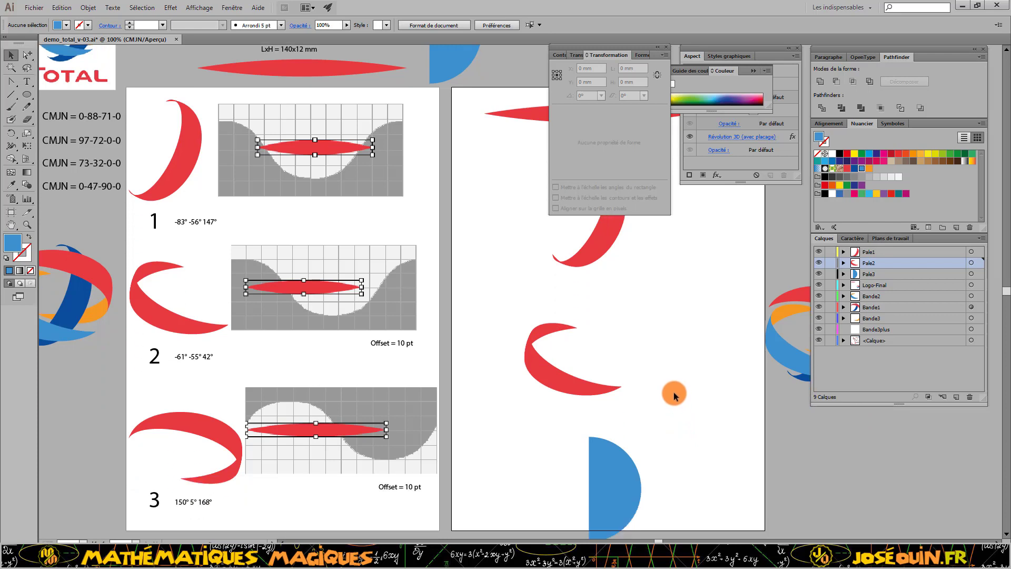
pyautogui.click(902, 274)
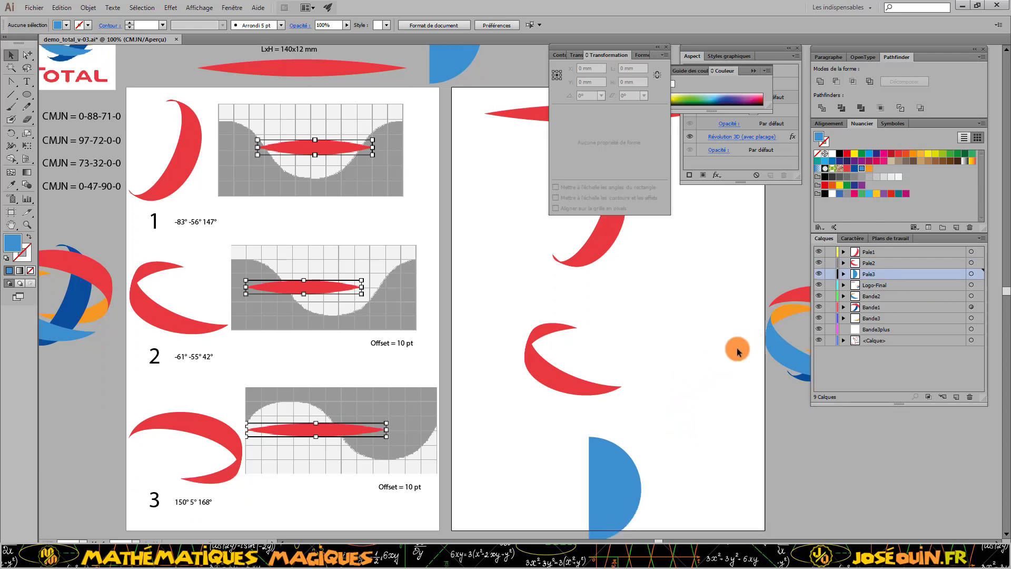
pyautogui.scroll(-3, 736, 351)
pyautogui.click(616, 418)
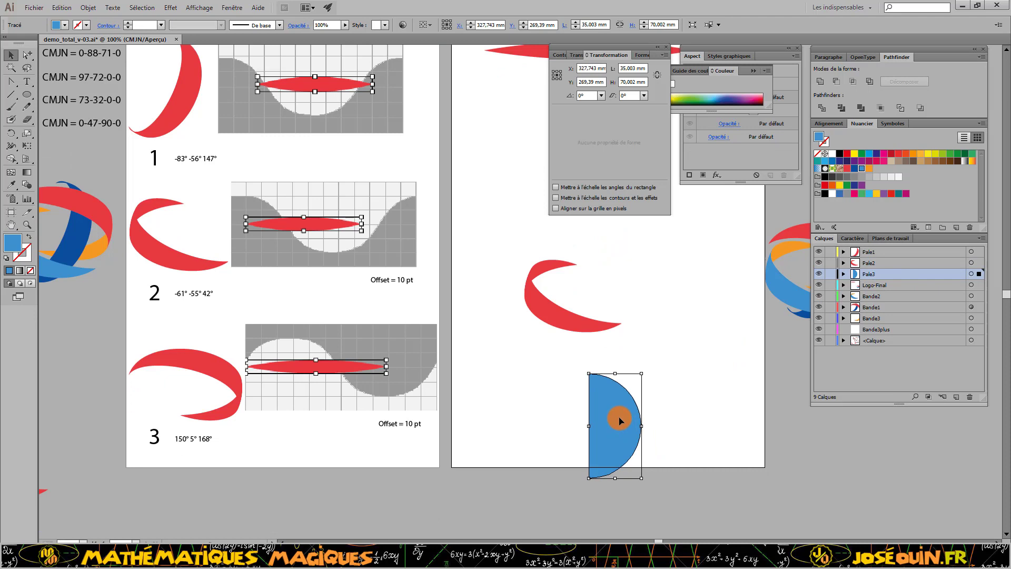
pyautogui.moveTo(620, 420); pyautogui.dragTo(614, 451)
pyautogui.scroll(3, 618, 329)
pyautogui.doubleClick(618, 450)
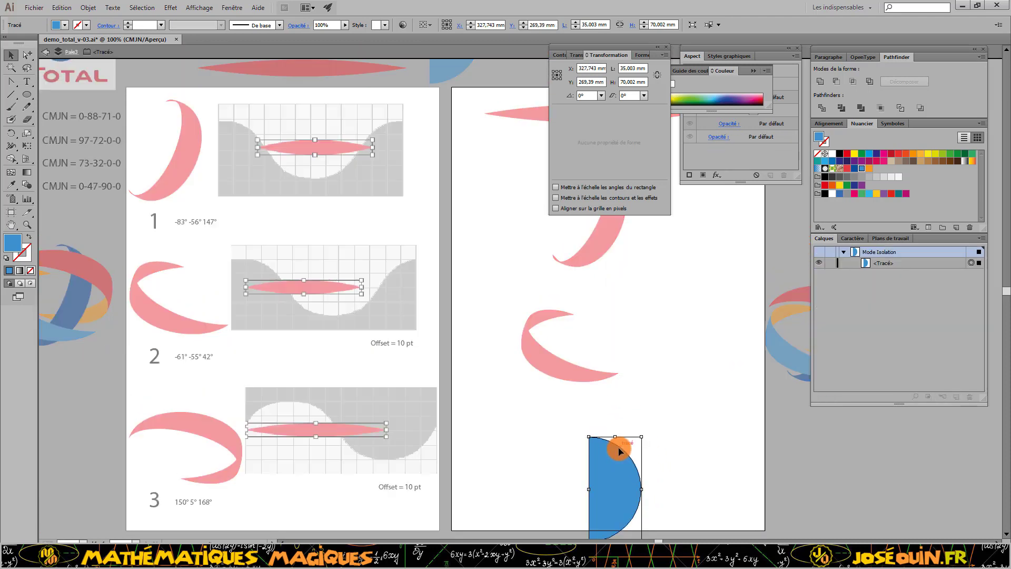
pyautogui.click(683, 434)
pyautogui.click(170, 78)
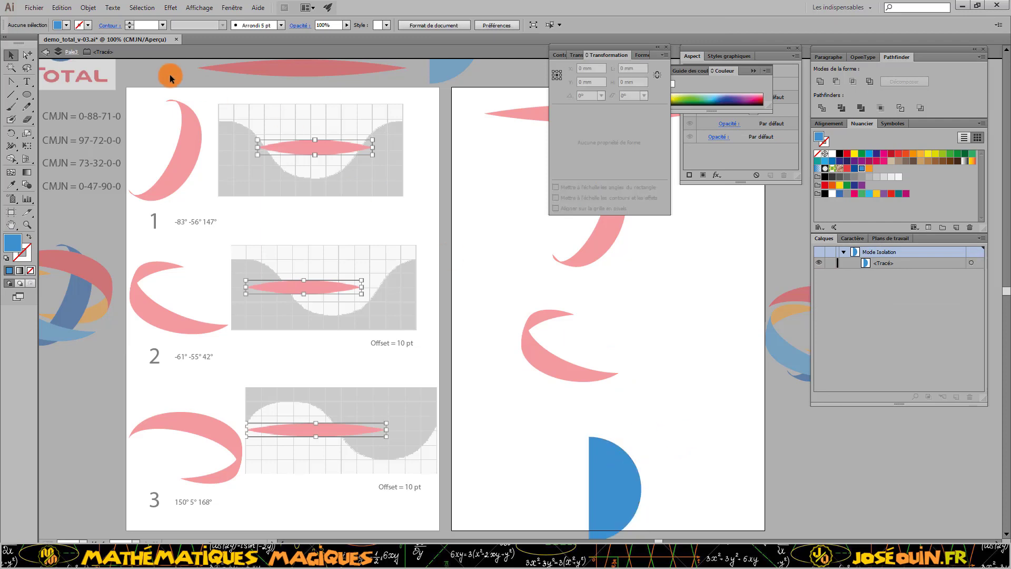
pyautogui.click(45, 52)
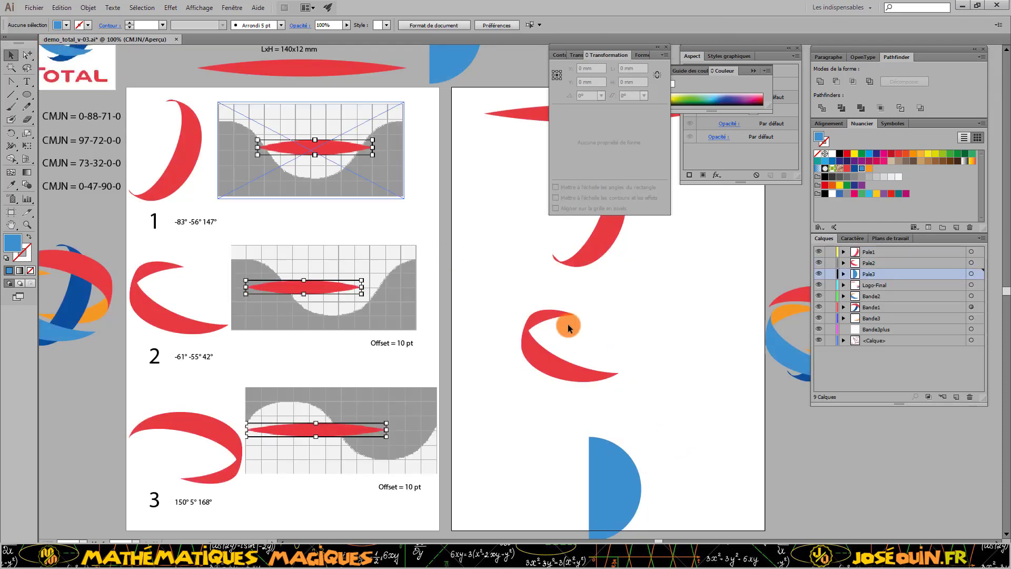
# Step: Start a 3D Revolve on the blue half-circle in Pale3 with an offset of 10 pt from its left edge
pyautogui.scroll(-1, 652, 440)
pyautogui.click(627, 447)
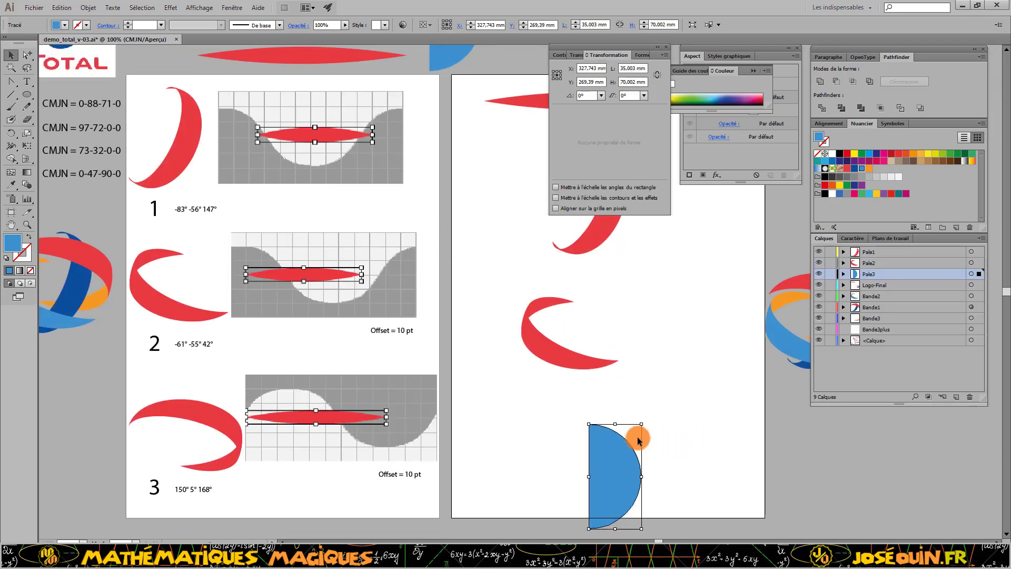
pyautogui.click(173, 9)
pyautogui.moveTo(202, 68)
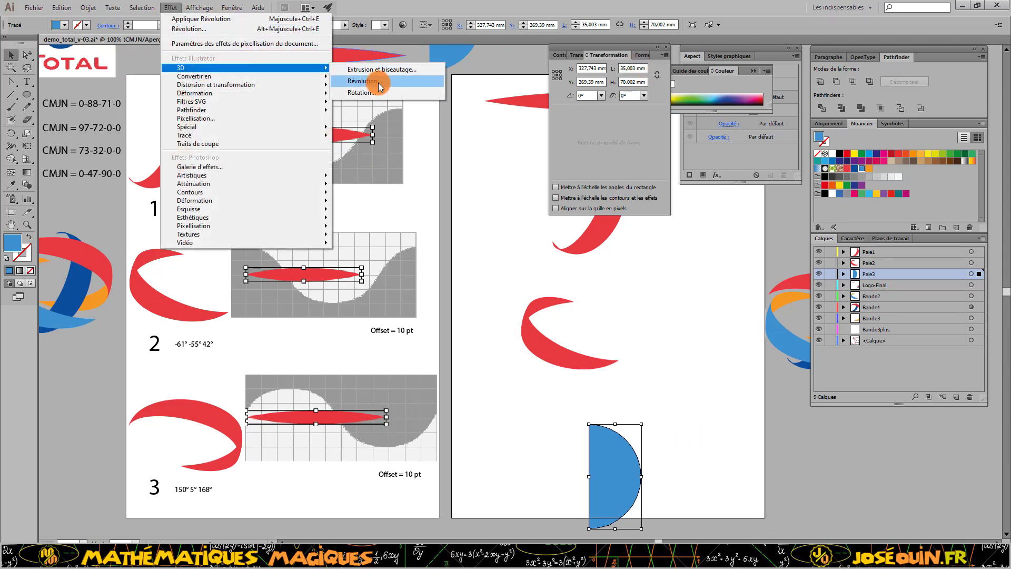
pyautogui.click(380, 85)
pyautogui.click(762, 380)
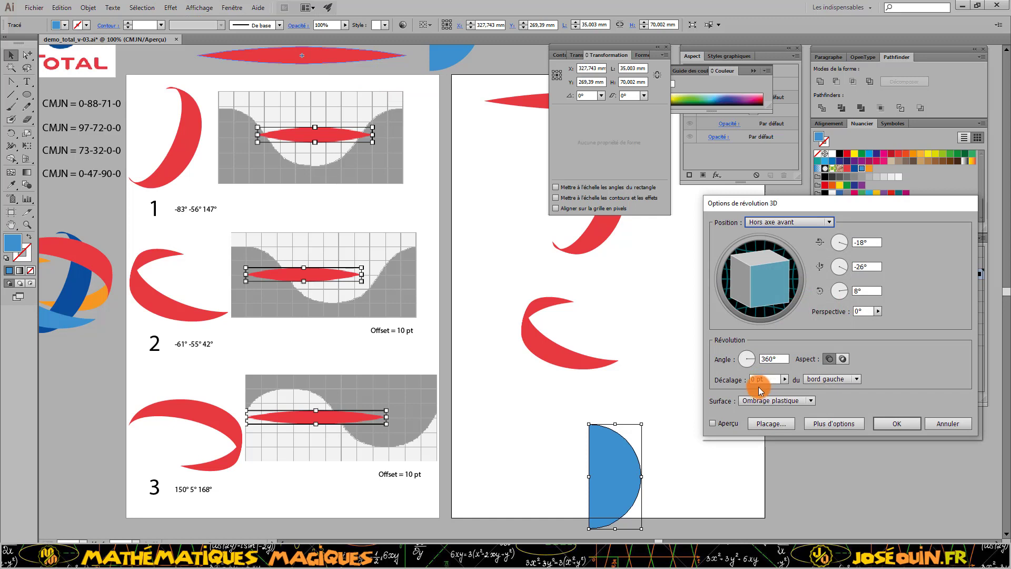
pyautogui.moveTo(758, 380); pyautogui.dragTo(746, 379)
pyautogui.write('1')
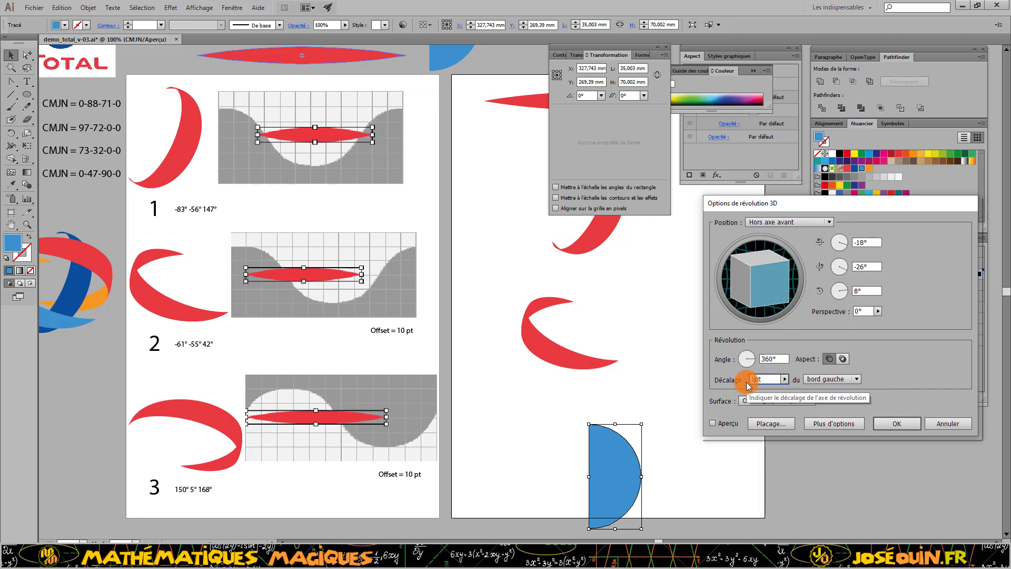
pyautogui.write('0')
pyautogui.press('Tab')
# Step: Set the revolve rotation to 150° around X, 5° around Y and 168° around Z
pyautogui.moveTo(870, 245); pyautogui.dragTo(863, 242)
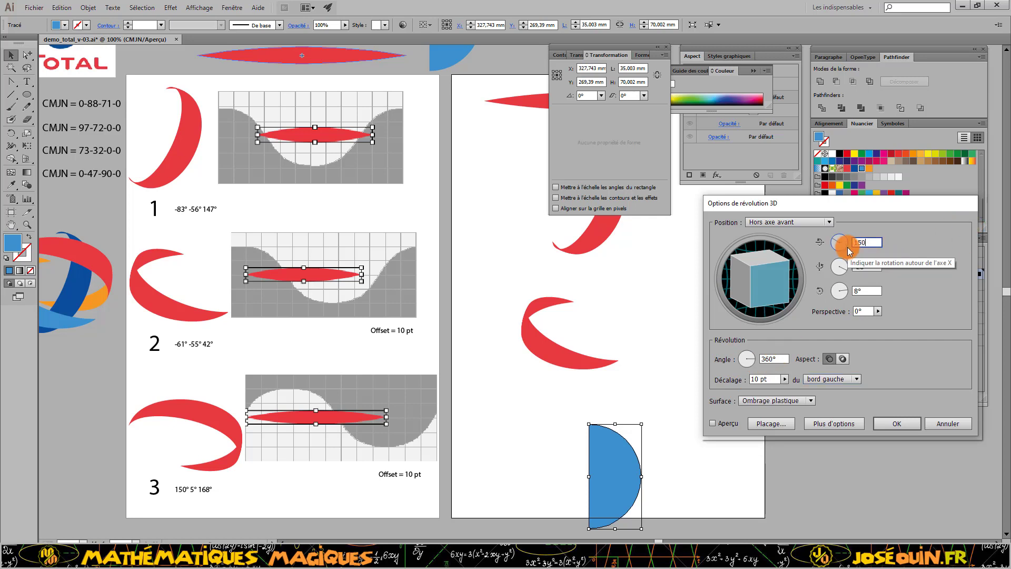
pyautogui.press('Tab')
pyautogui.write('5')
pyautogui.press('Tab')
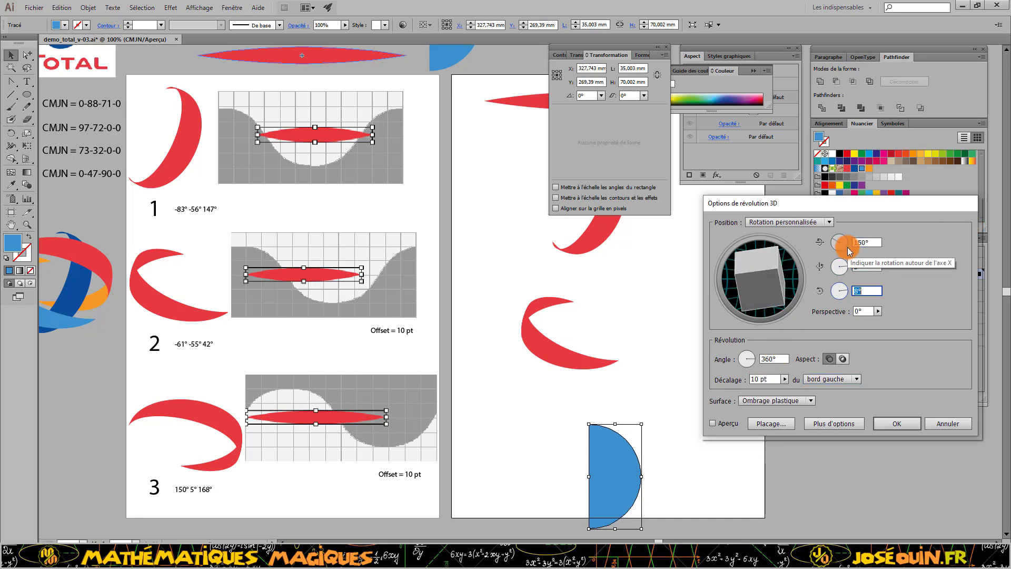
pyautogui.write('168')
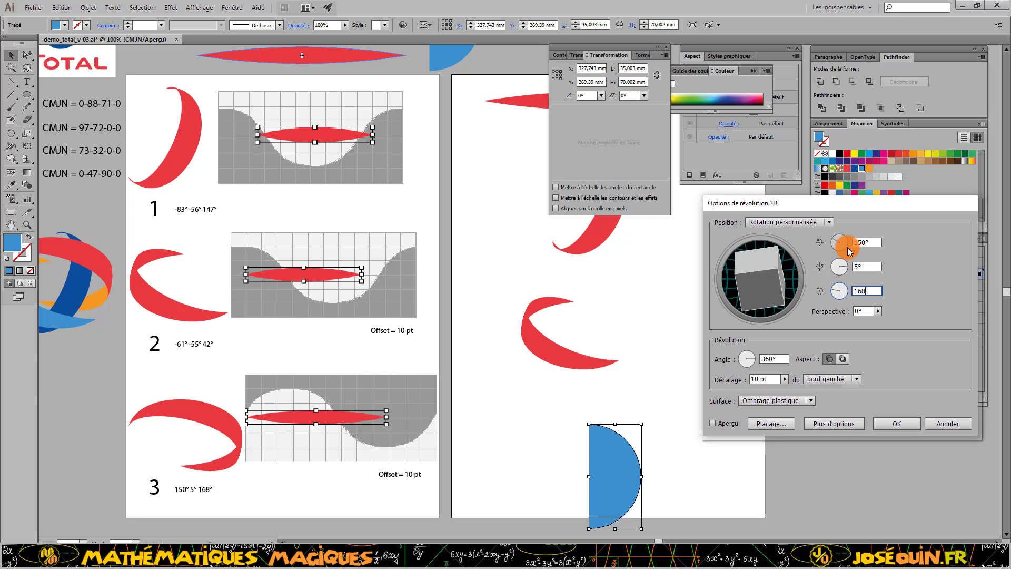
pyautogui.press('Tab')
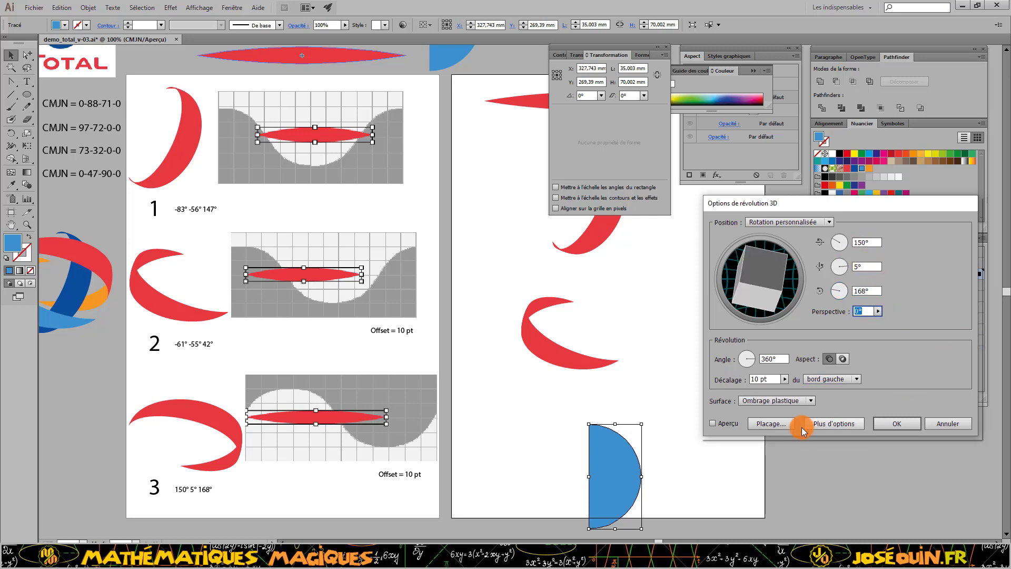
# Step: Turn on the revolve preview and set the surface to Sans ombrage
pyautogui.click(712, 423)
pyautogui.click(794, 401)
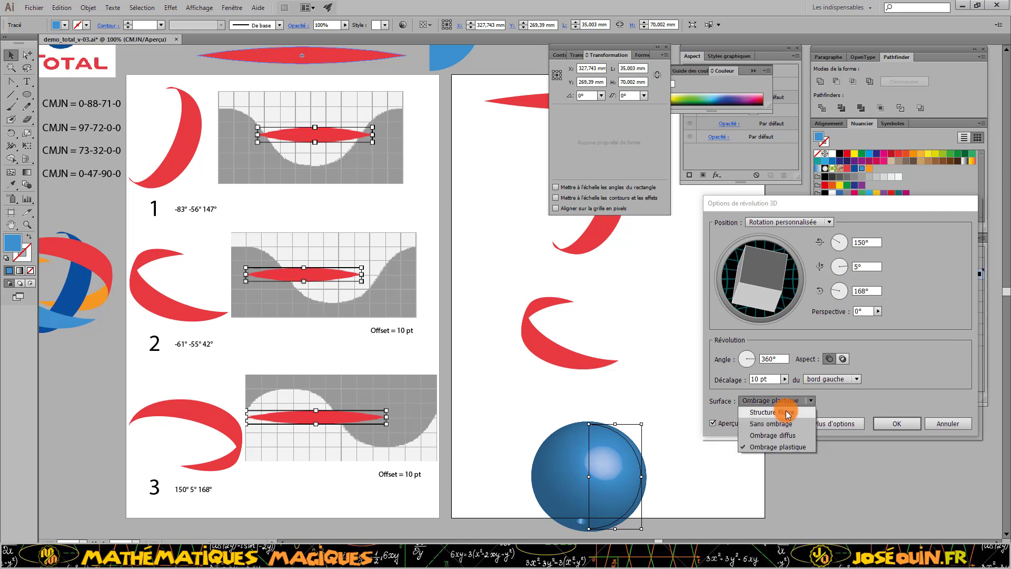
pyautogui.click(776, 414)
# Step: Map the Pale2 symbol onto surface 1 of 2, shift it to the grid's left edge and stretch it wider to match reference 3
pyautogui.click(777, 424)
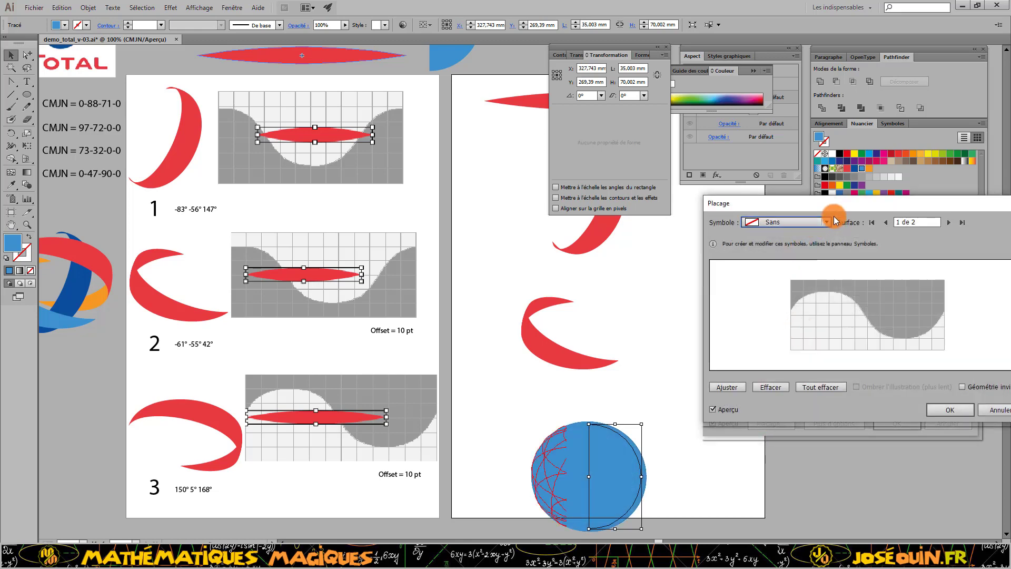
pyautogui.click(826, 221)
pyautogui.click(779, 326)
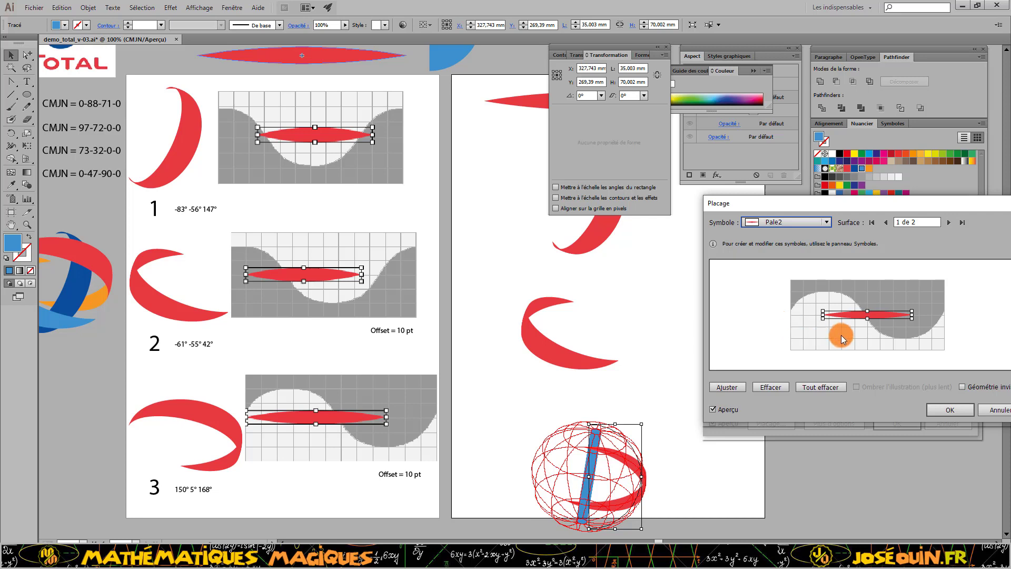
pyautogui.moveTo(867, 320); pyautogui.dragTo(825, 316)
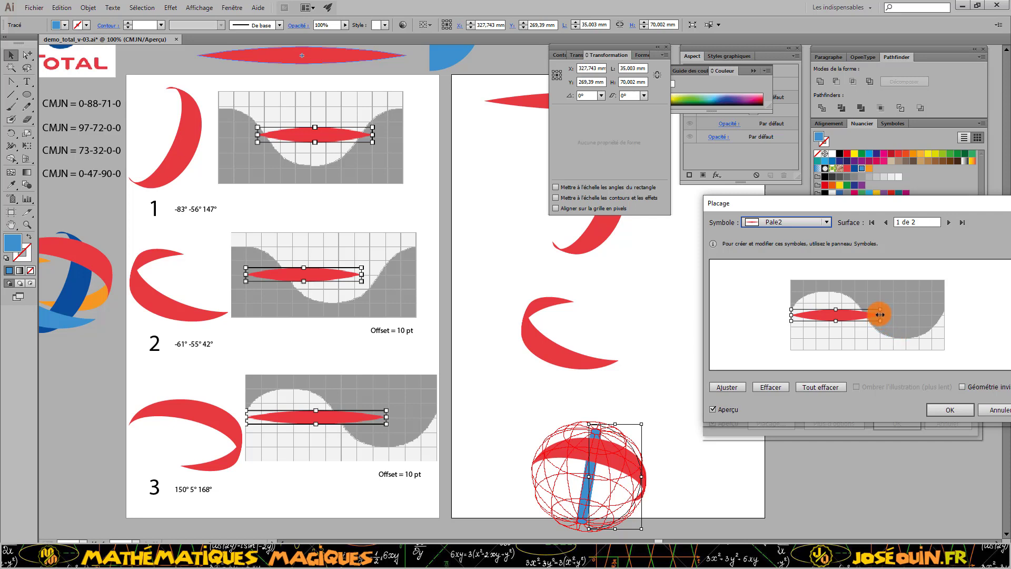
pyautogui.moveTo(880, 315); pyautogui.dragTo(905, 313)
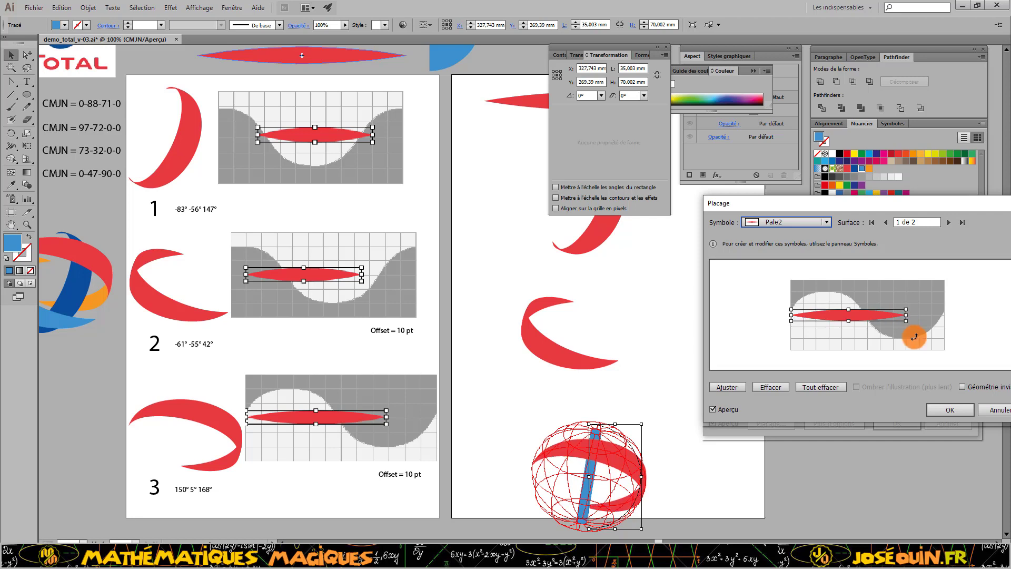
# Step: Make the geometry invisible, apply the mapping and the 3D Revolve effect, and deselect the third band
pyautogui.click(962, 386)
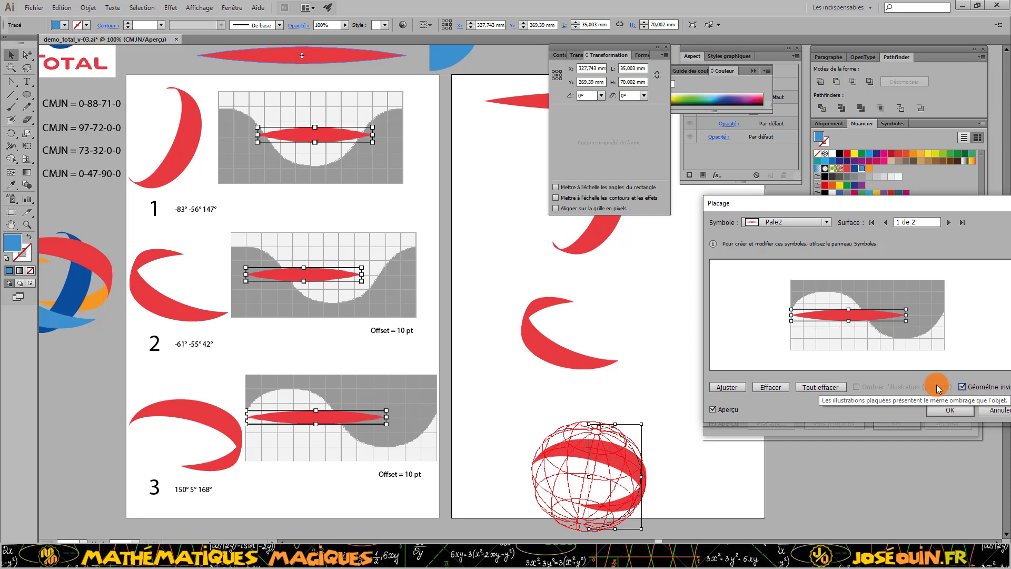
pyautogui.click(956, 410)
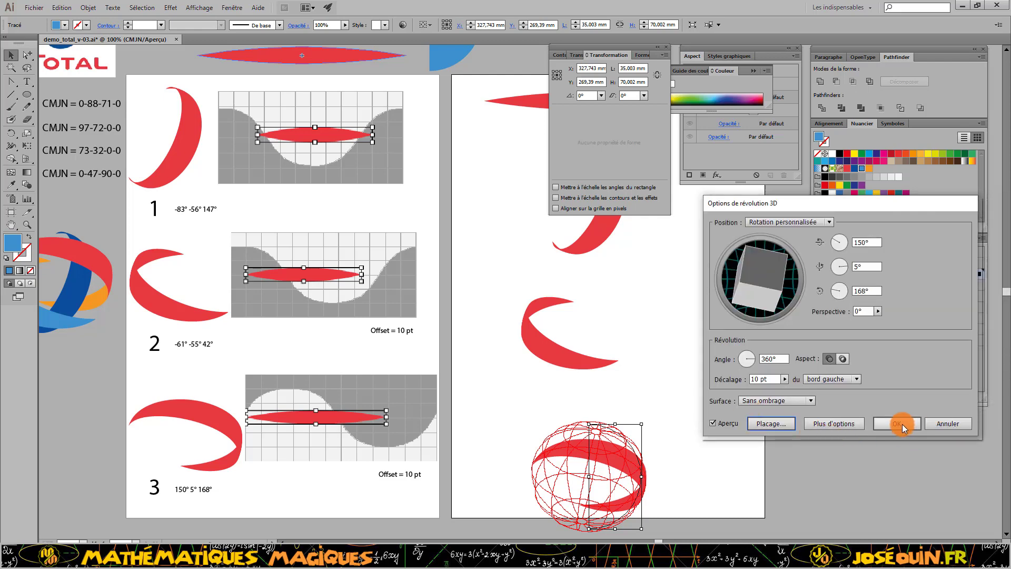
pyautogui.click(901, 424)
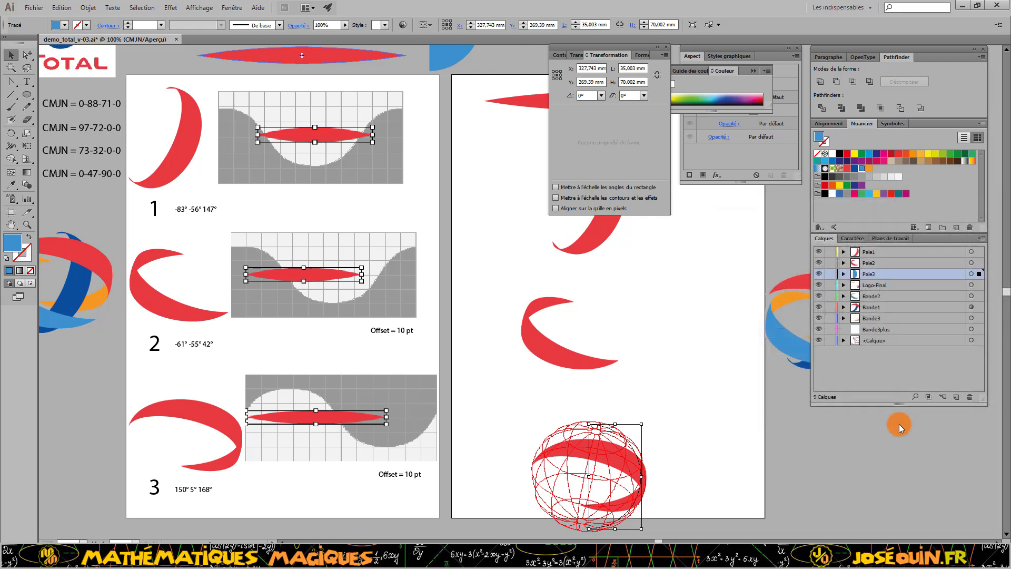
pyautogui.click(701, 392)
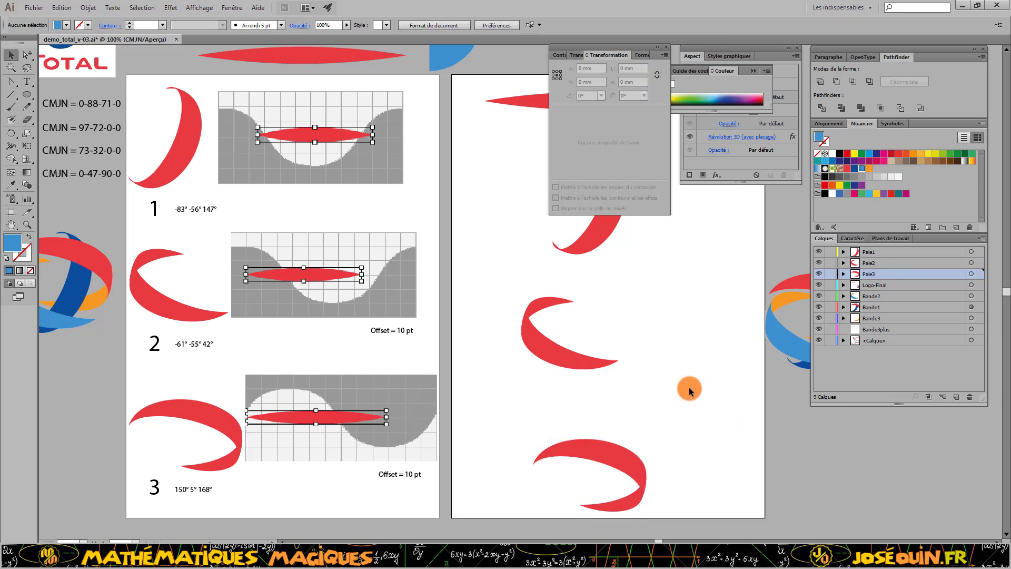
# Step: Move the flat red Pale2 symbol instance up off the artboard and save the document
pyautogui.scroll(5, 662, 369)
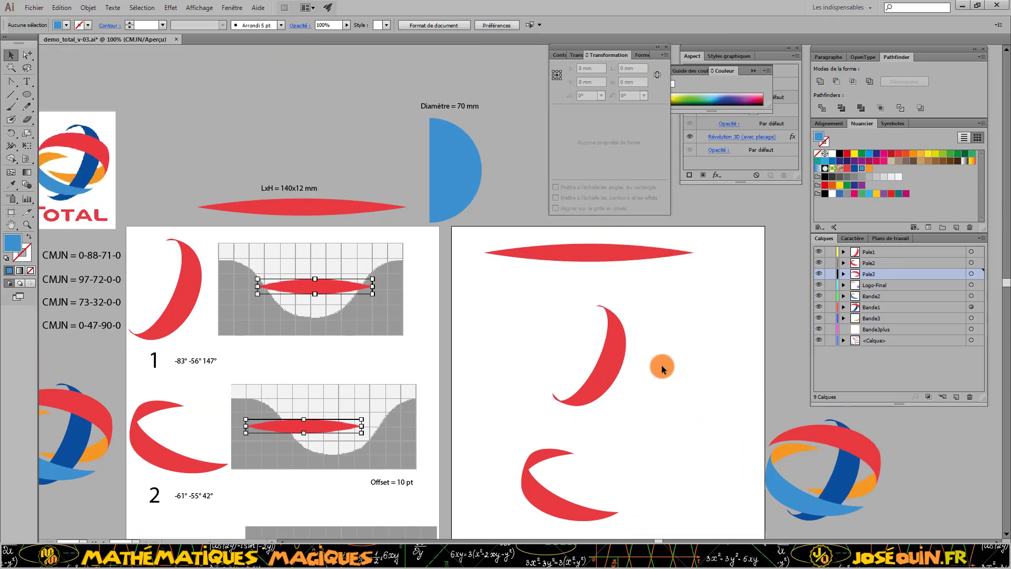
pyautogui.scroll(4, 662, 368)
pyautogui.moveTo(608, 346); pyautogui.dragTo(604, 289)
pyautogui.scroll(-5, 695, 338)
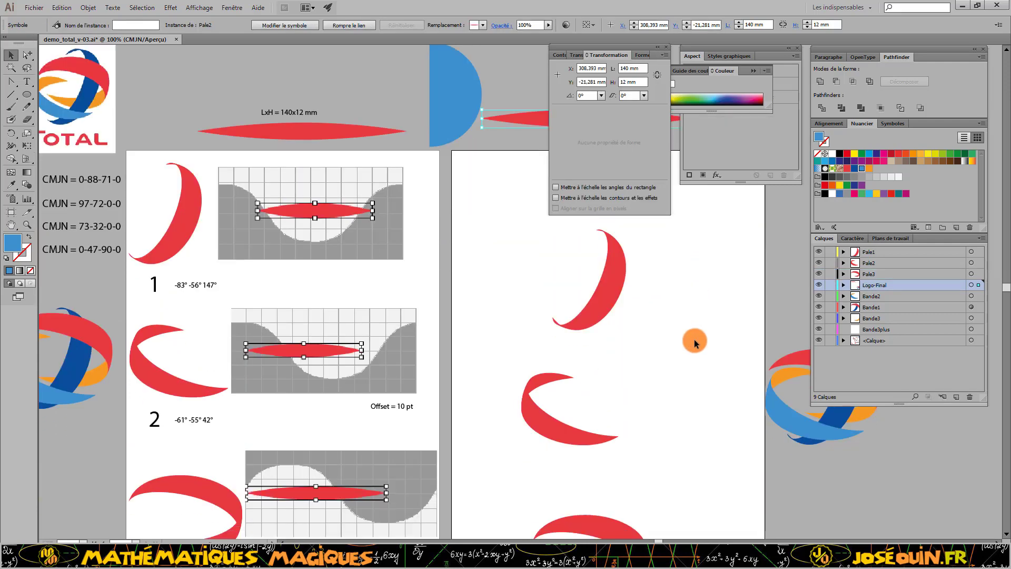
pyautogui.scroll(2, 694, 339)
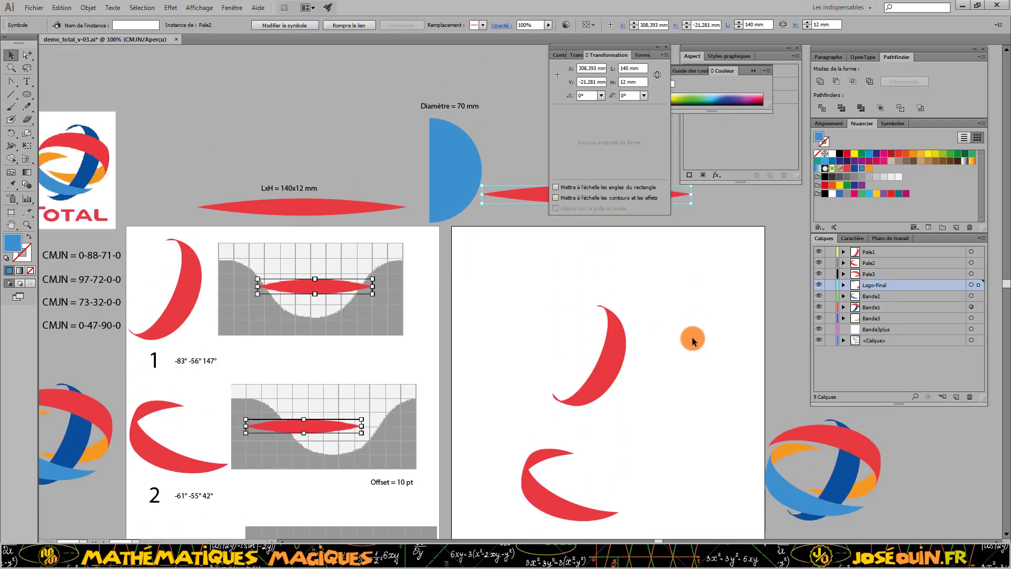
pyautogui.click(40, 9)
pyautogui.click(62, 96)
# Step: Move the finished multicoloured logo from the pasteboard onto the artboard, inside its right edge, and deselect it
pyautogui.scroll(-2, 679, 424)
pyautogui.scroll(-4, 672, 424)
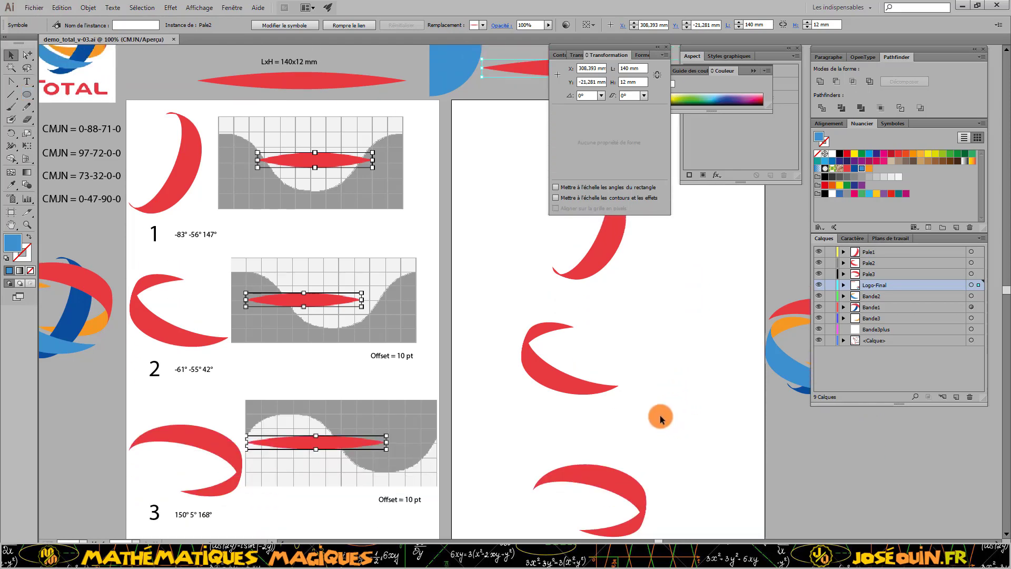
pyautogui.scroll(3, 693, 364)
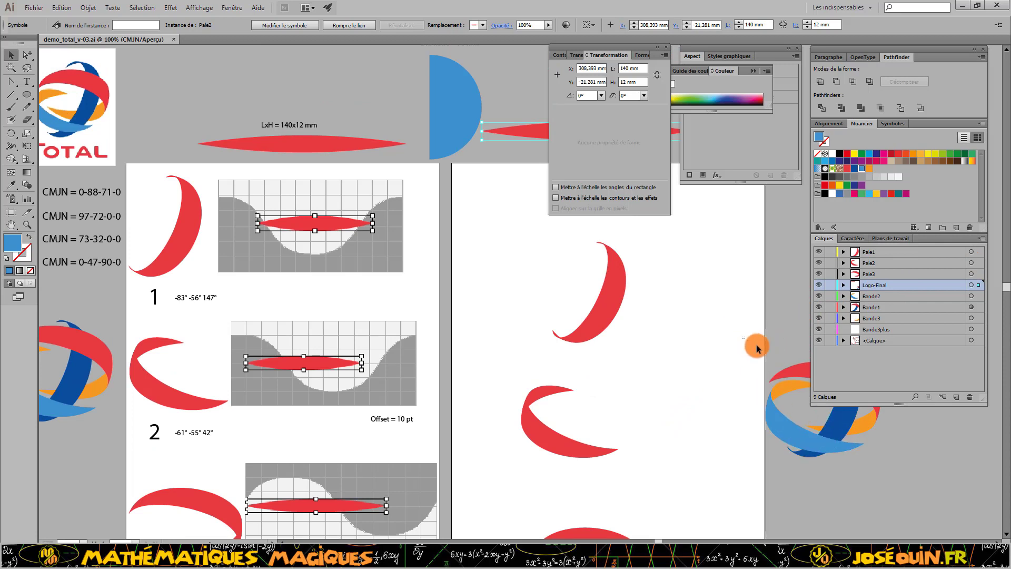
pyautogui.click(841, 437)
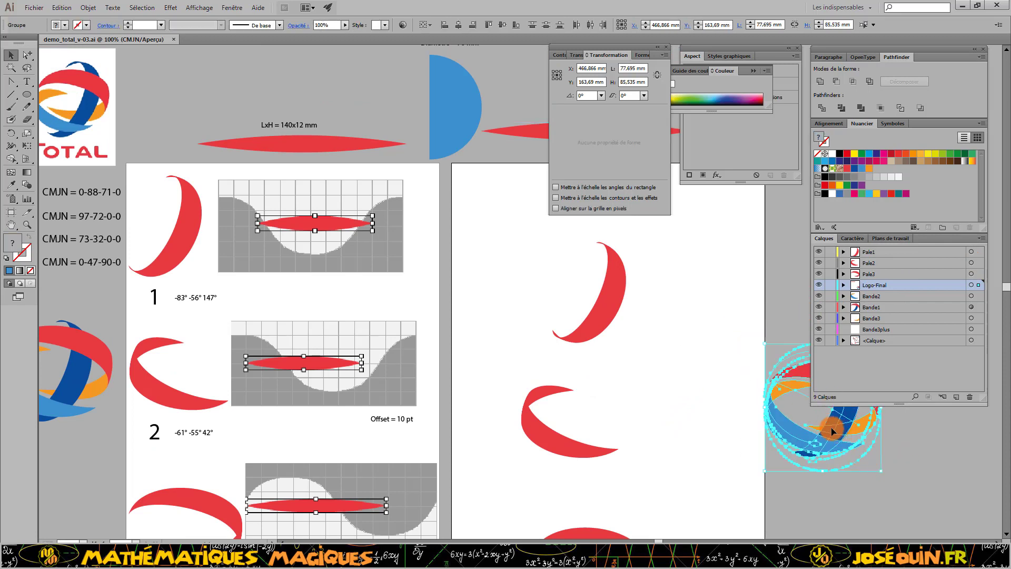
pyautogui.moveTo(828, 424); pyautogui.dragTo(730, 392)
pyautogui.click(781, 460)
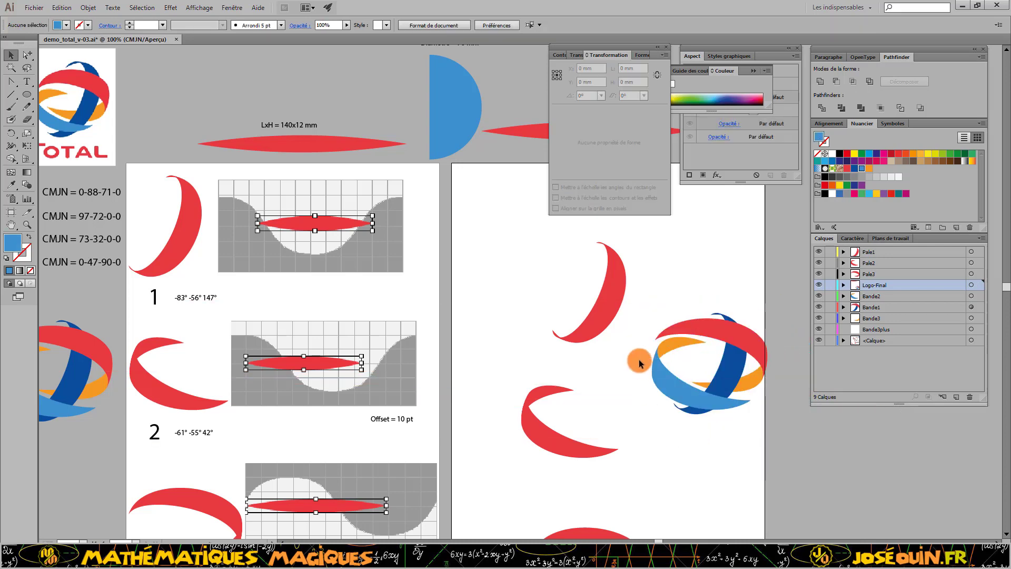
pyautogui.moveTo(652, 298); pyautogui.dragTo(797, 436)
pyautogui.moveTo(745, 385); pyautogui.dragTo(744, 383)
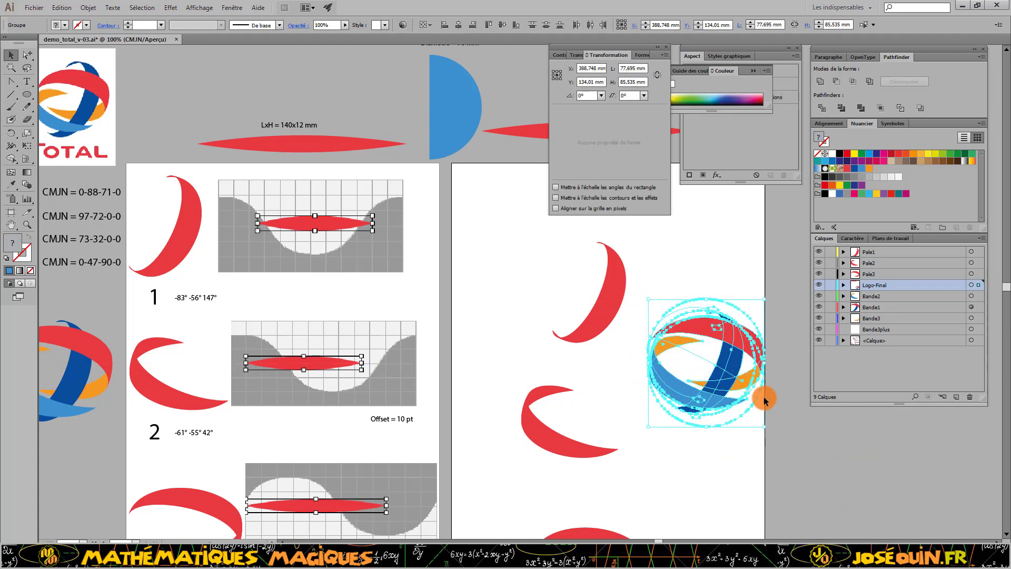
pyautogui.click(811, 410)
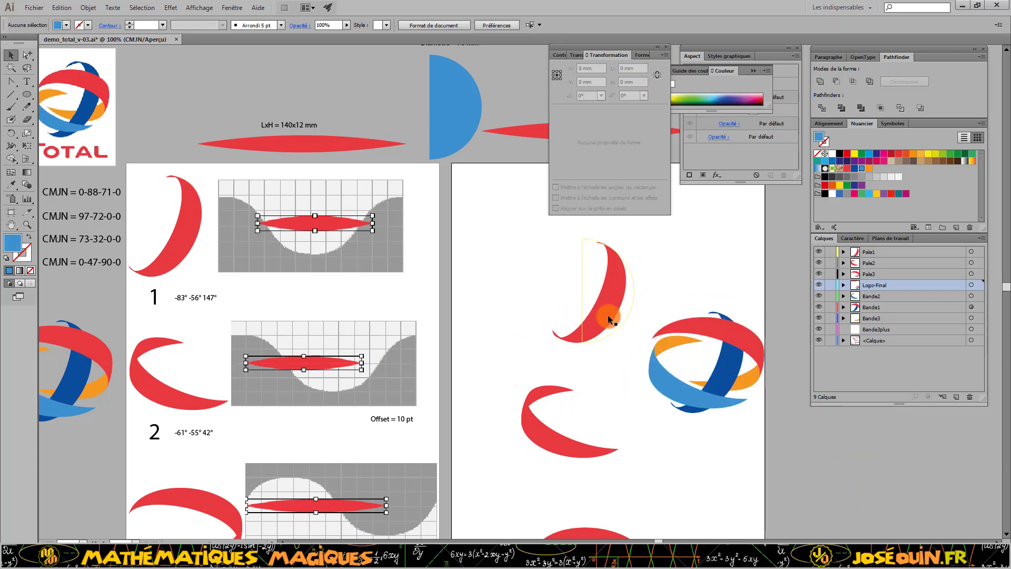
# Step: Move the first red band toward the artboard's upper left, target the Pale1 layer and expand its appearance
pyautogui.moveTo(606, 315); pyautogui.dragTo(548, 288)
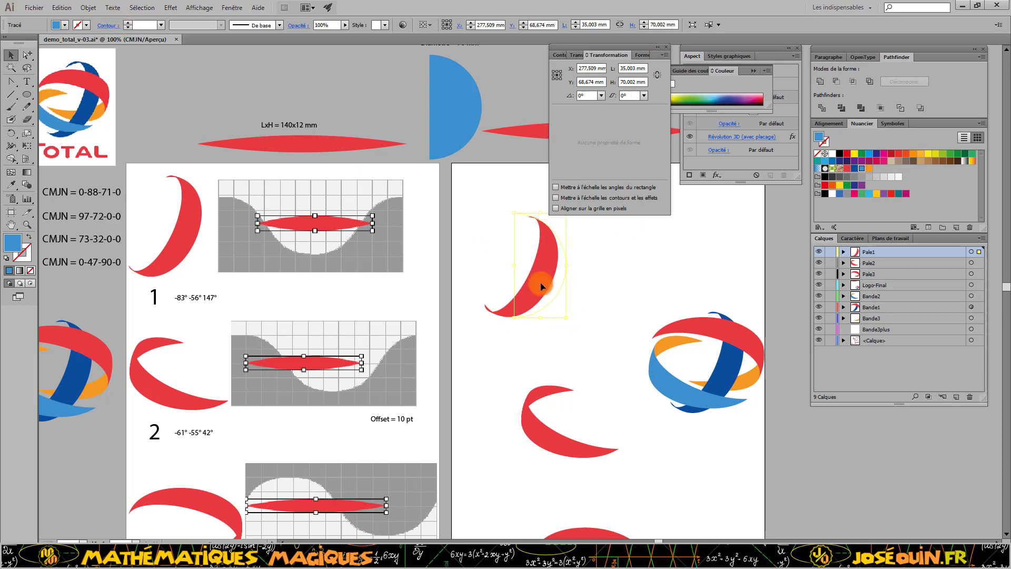
pyautogui.click(972, 253)
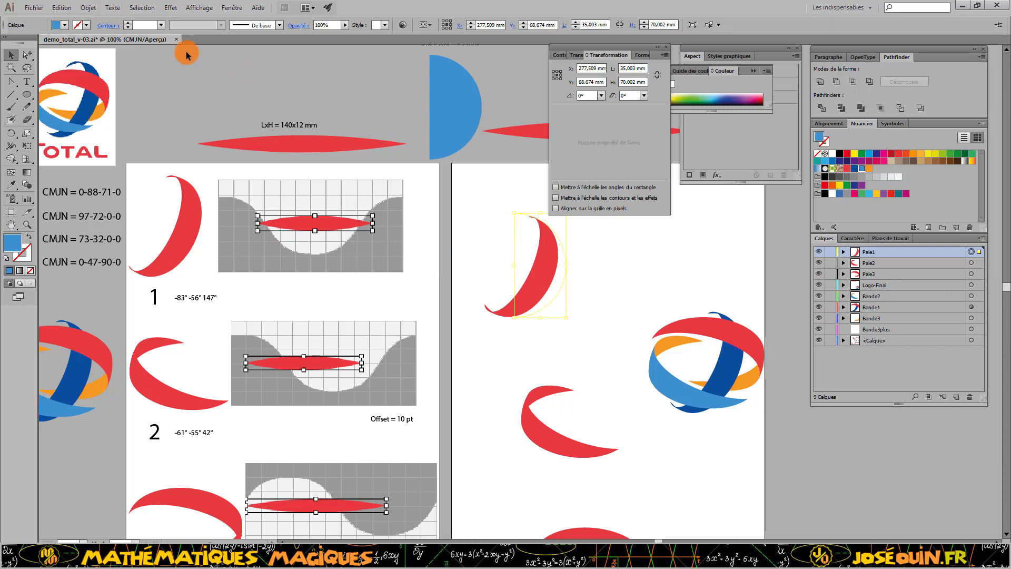
pyautogui.click(88, 7)
pyautogui.click(126, 131)
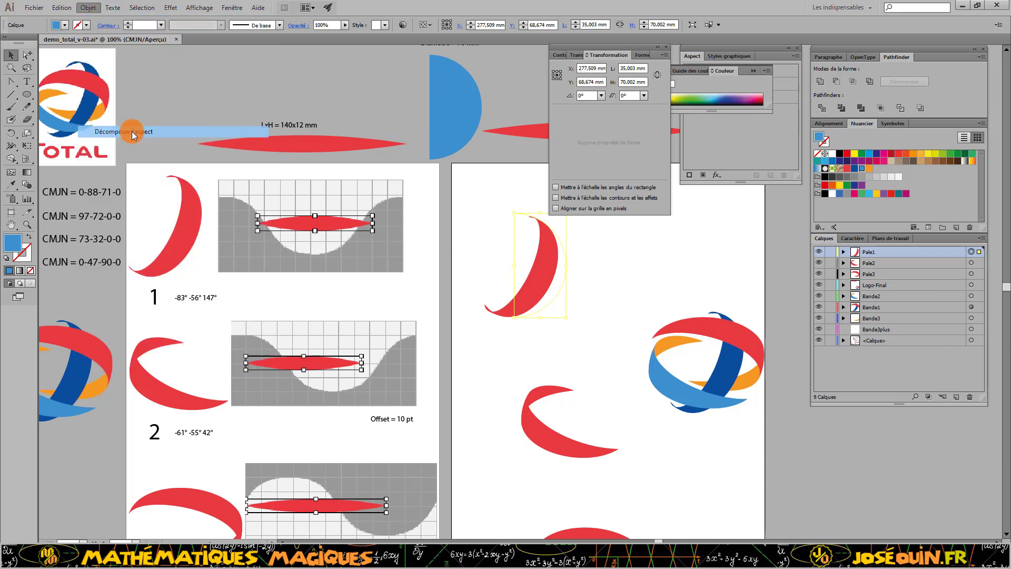
# Step: Release the clipping mask on the expanded Pale1 artwork, then select the band to check it and deselect it
pyautogui.click(88, 7)
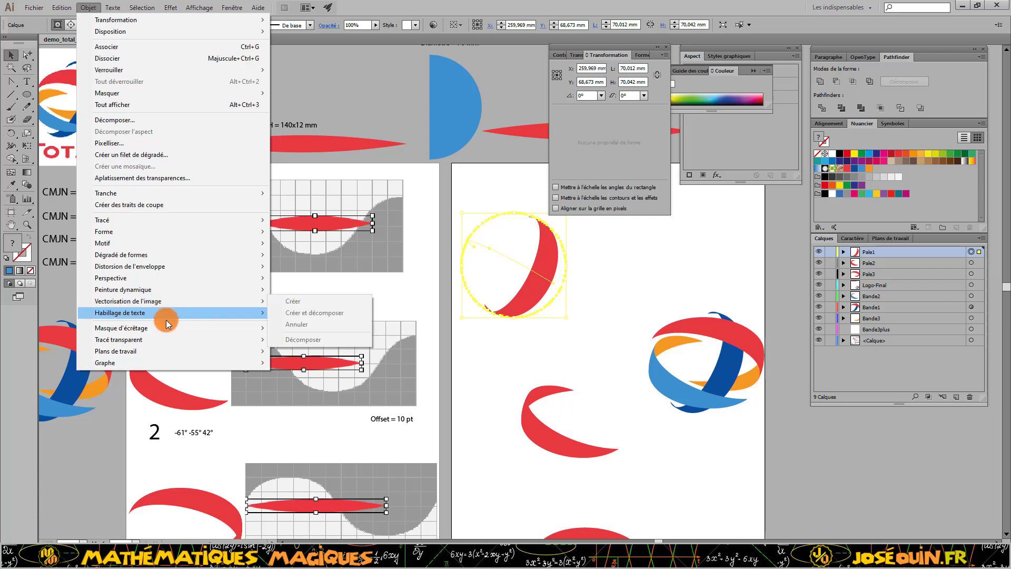
pyautogui.moveTo(226, 333)
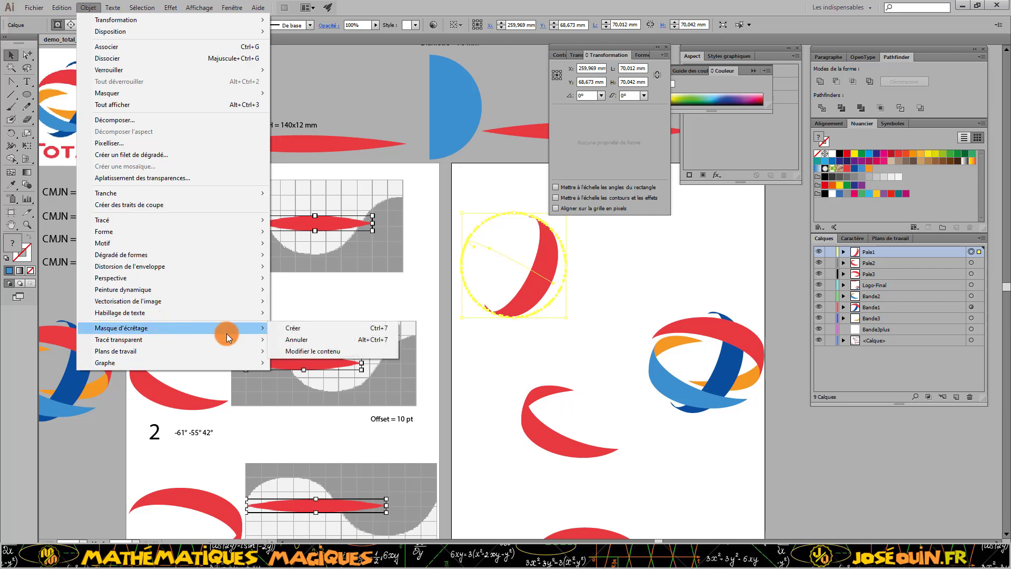
pyautogui.click(312, 340)
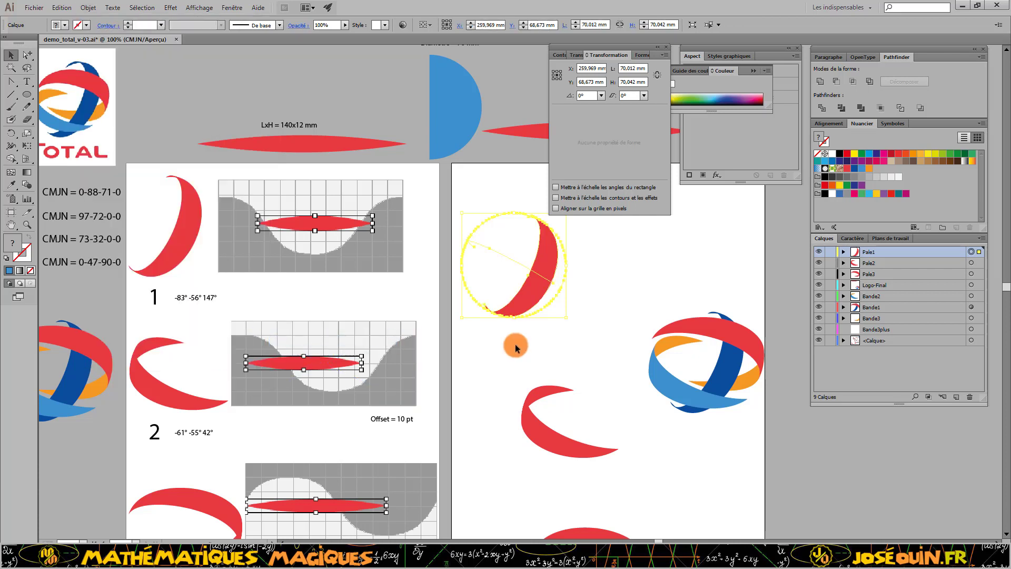
pyautogui.click(586, 342)
pyautogui.click(550, 246)
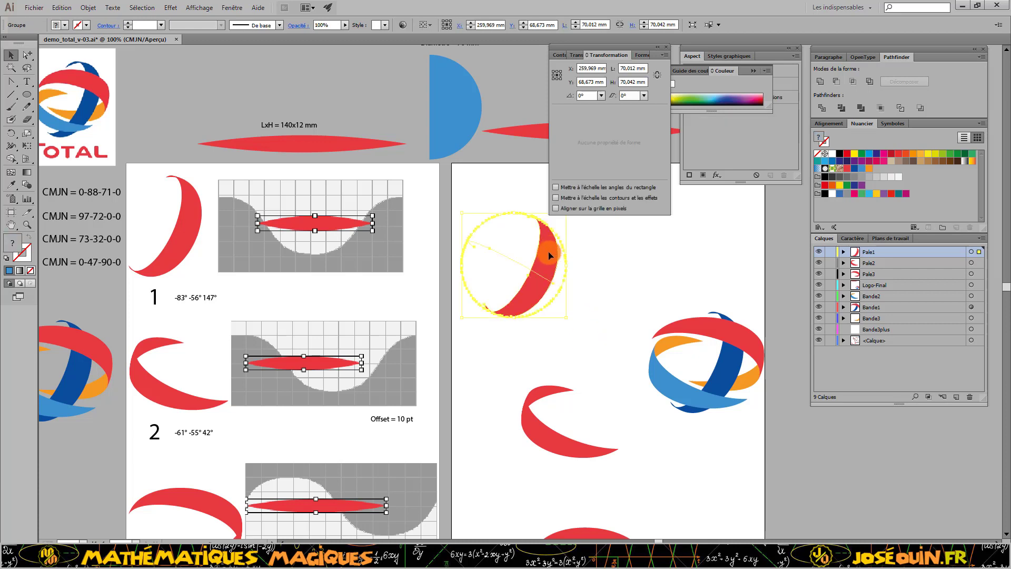
pyautogui.click(561, 308)
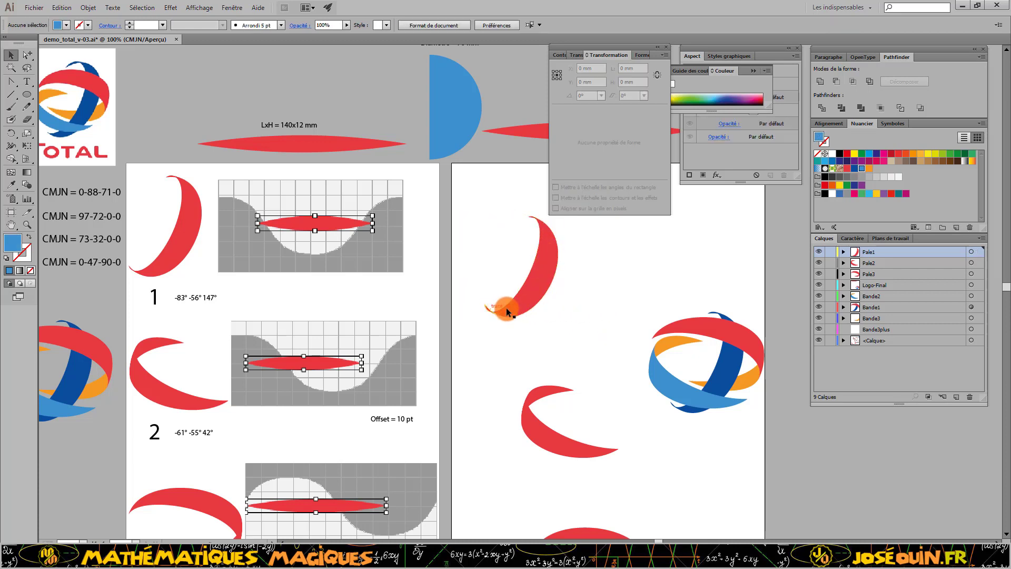
pyautogui.scroll(-2, 563, 349)
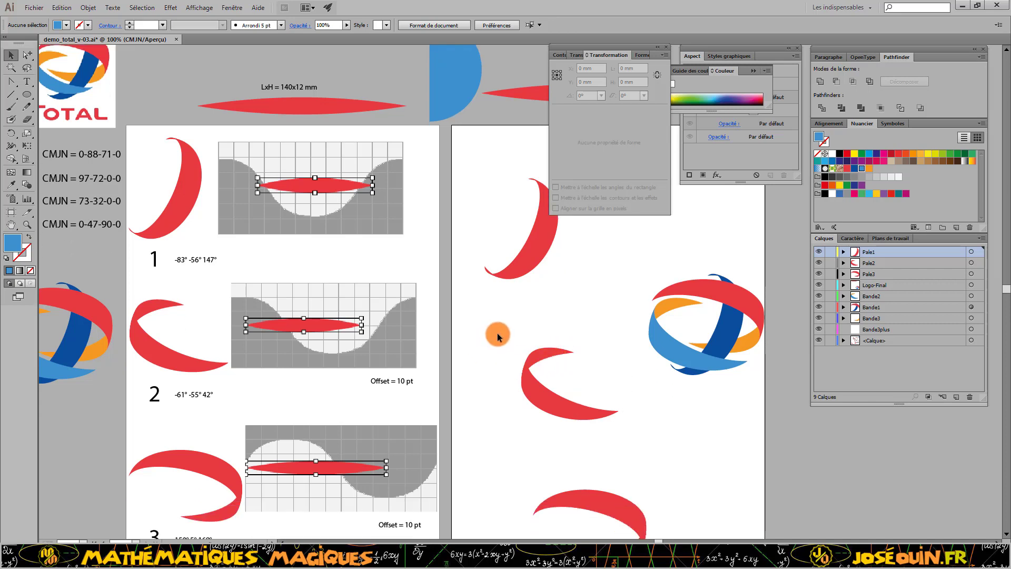
# Step: Select the second band's half-circle path, target the whole Pale2 layer and expand its appearance
pyautogui.moveTo(501, 337); pyautogui.dragTo(548, 386)
pyautogui.click(548, 386)
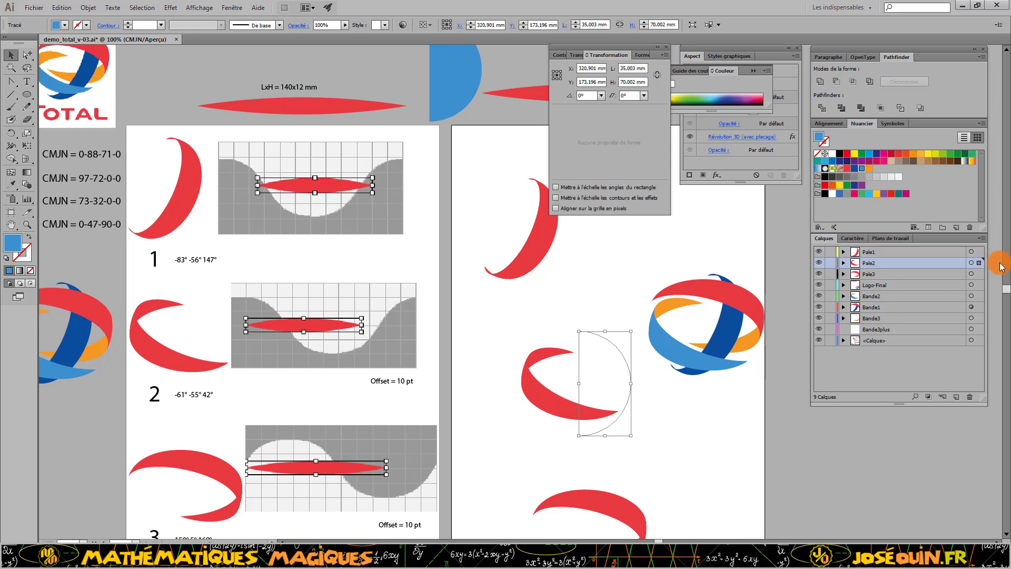
pyautogui.click(971, 263)
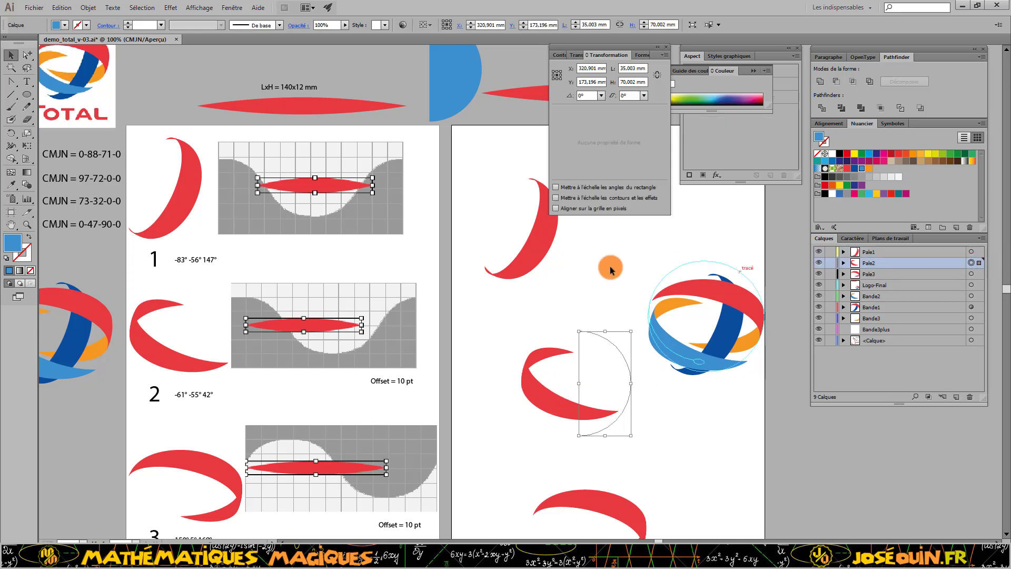
pyautogui.click(87, 7)
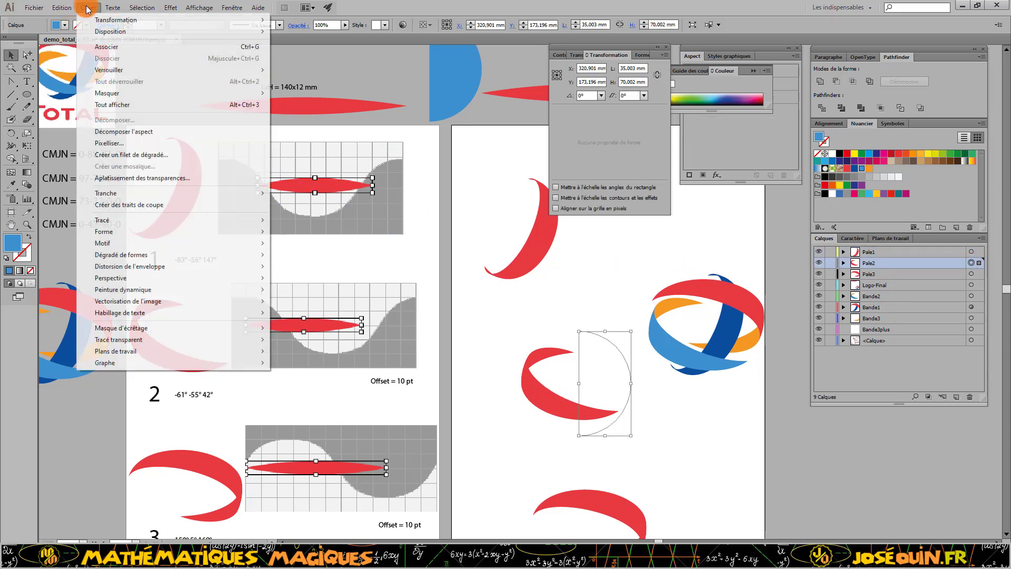
pyautogui.click(130, 132)
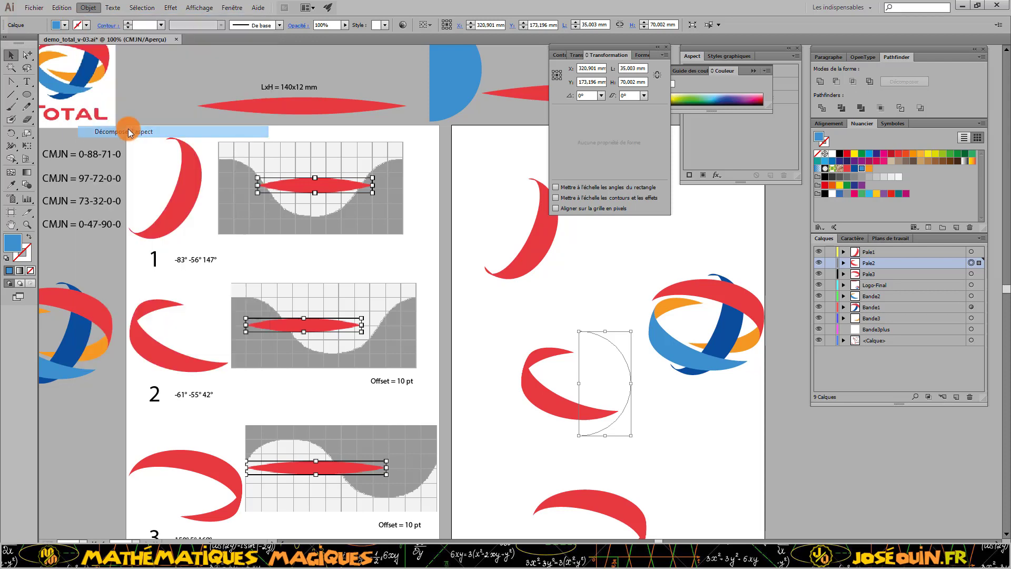
# Step: Release the clipping mask on the expanded Pale2 artwork and deselect it
pyautogui.click(88, 7)
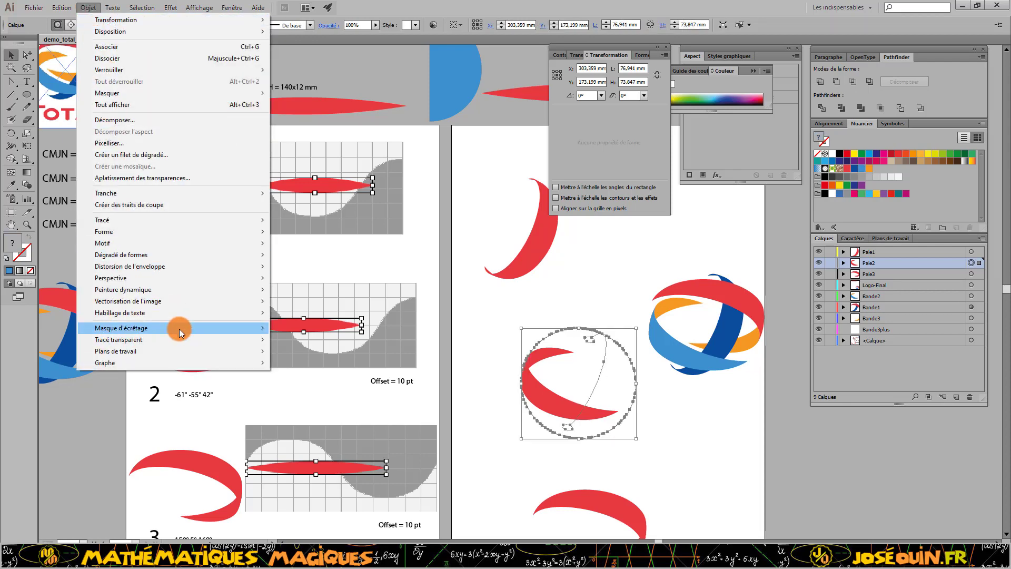
pyautogui.moveTo(180, 328)
pyautogui.click(305, 351)
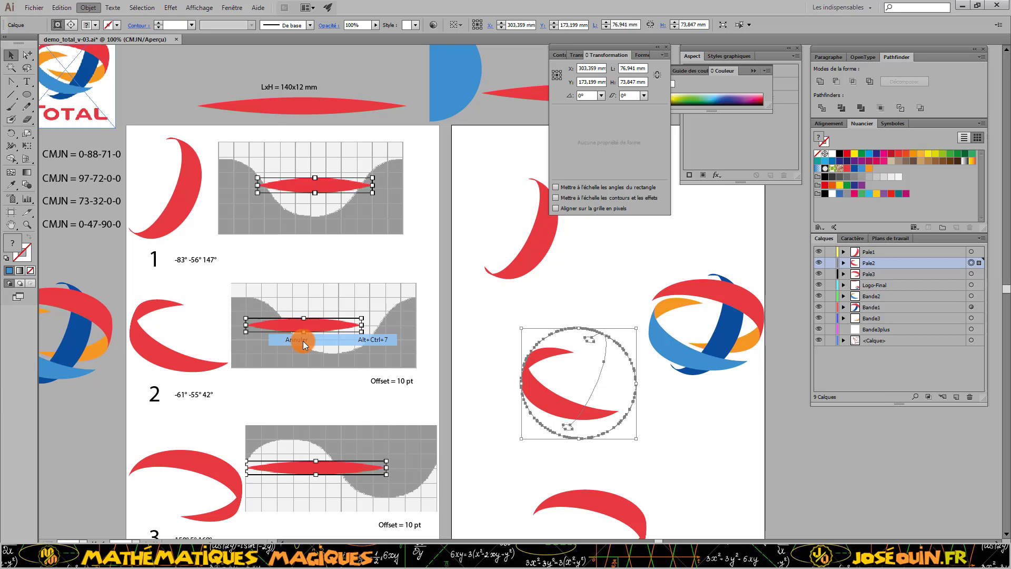
pyautogui.click(673, 456)
# Step: Select the third band's half-circle path, target the Pale3 layer and expand its appearance
pyautogui.scroll(-3, 672, 452)
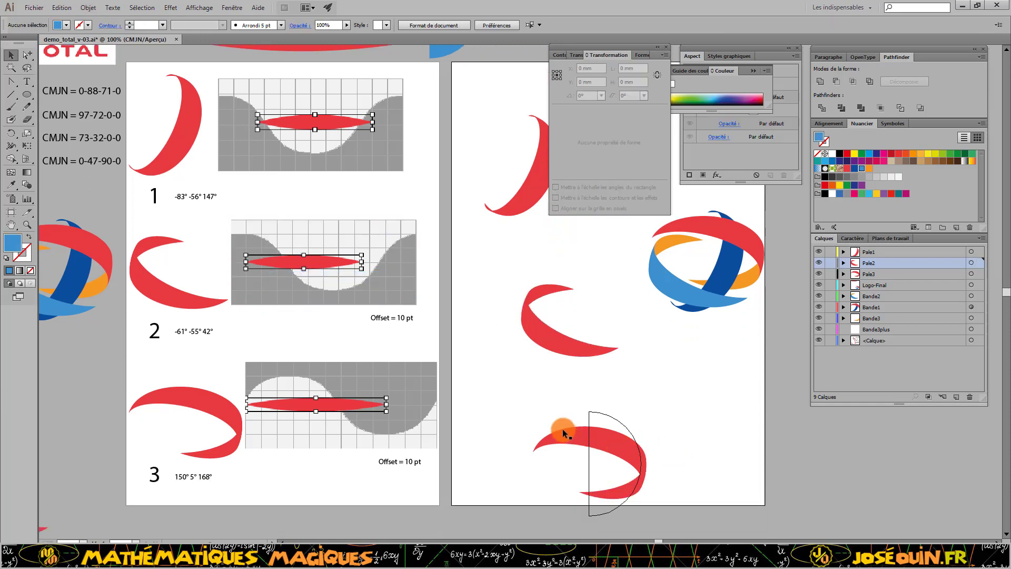
pyautogui.click(643, 452)
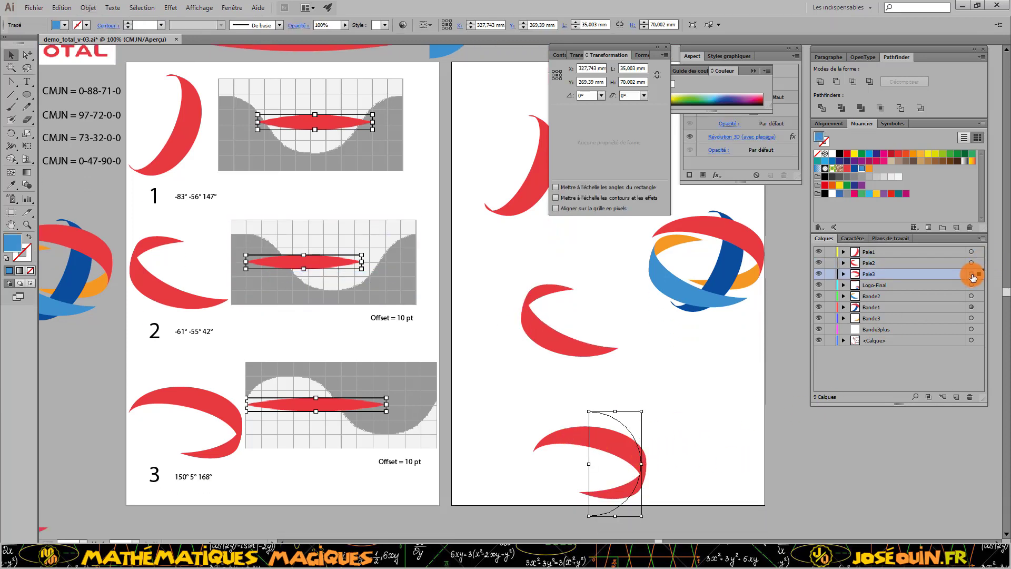
pyautogui.click(85, 7)
pyautogui.click(135, 104)
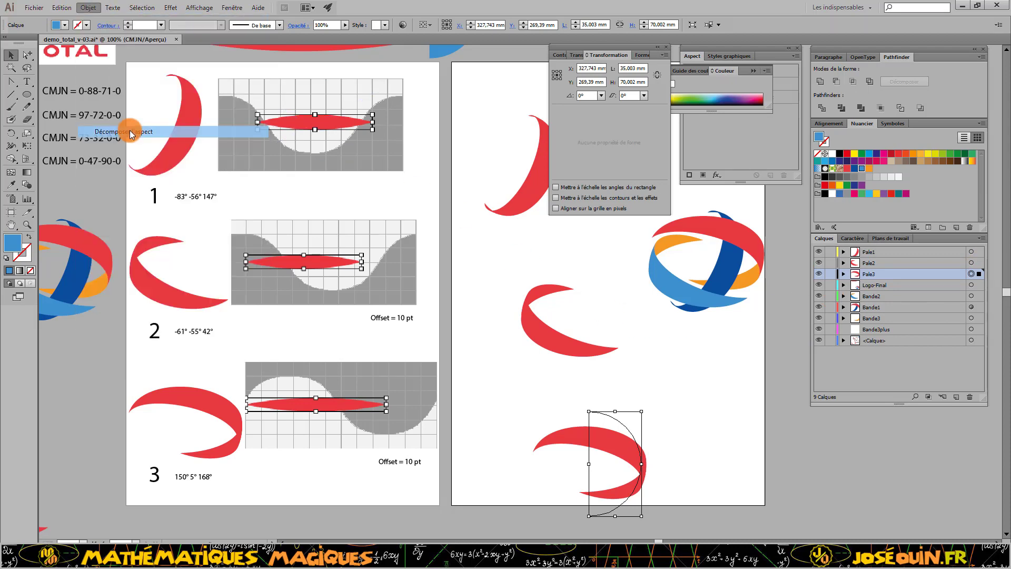
# Step: Release the clipping mask on the expanded Pale3 artwork and deselect it
pyautogui.click(90, 8)
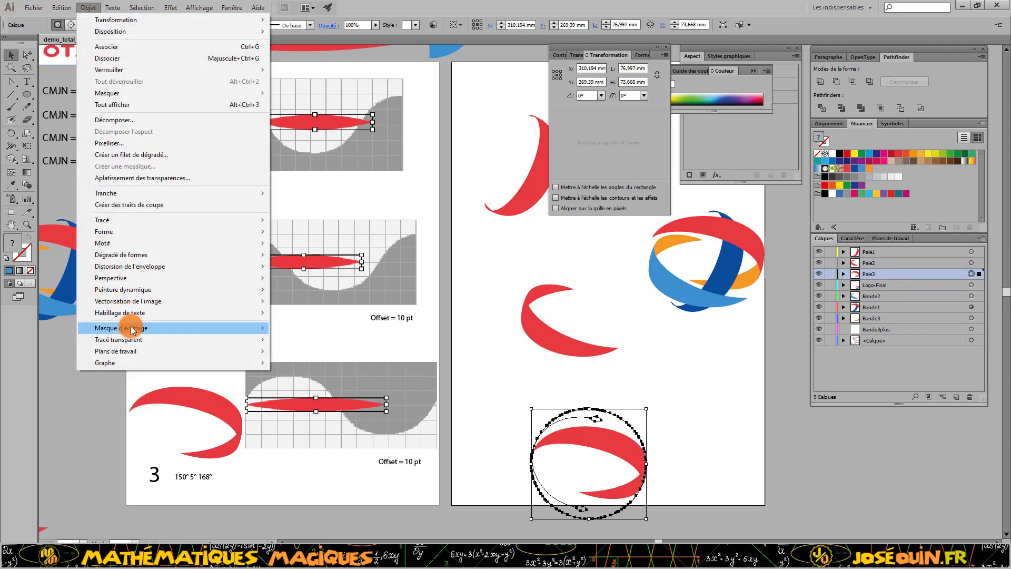
pyautogui.moveTo(128, 326)
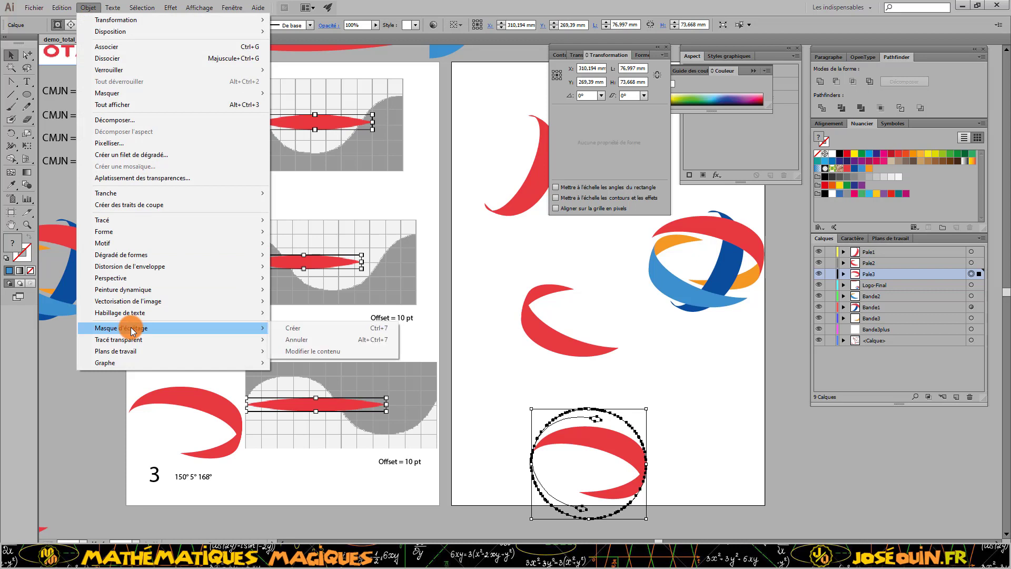
pyautogui.click(302, 339)
pyautogui.click(684, 401)
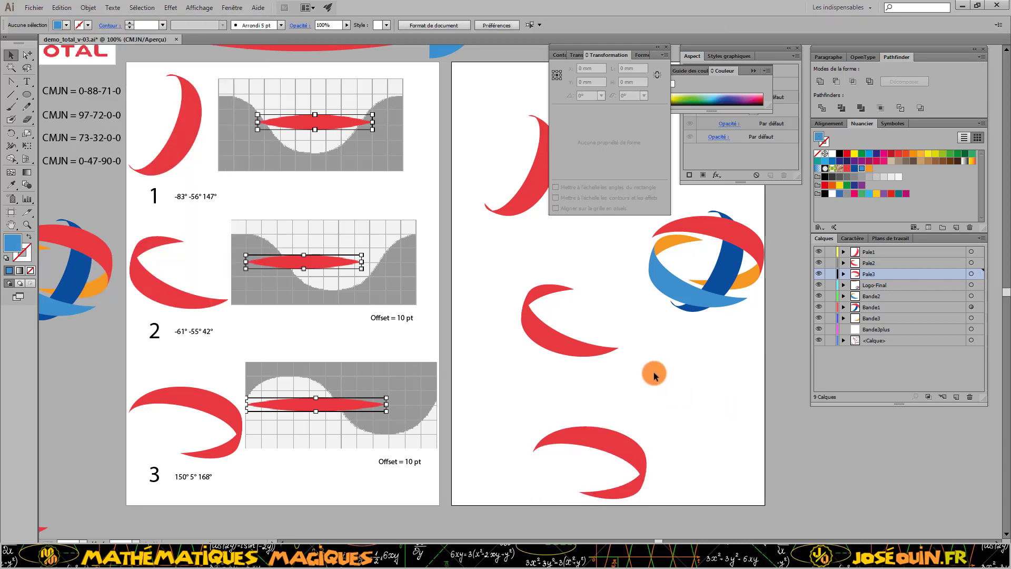
# Step: Copy the four CMJN colour squares with their labels to the second artboard's upper-right corner, above the finished logo, and deselect them
pyautogui.scroll(5, 653, 372)
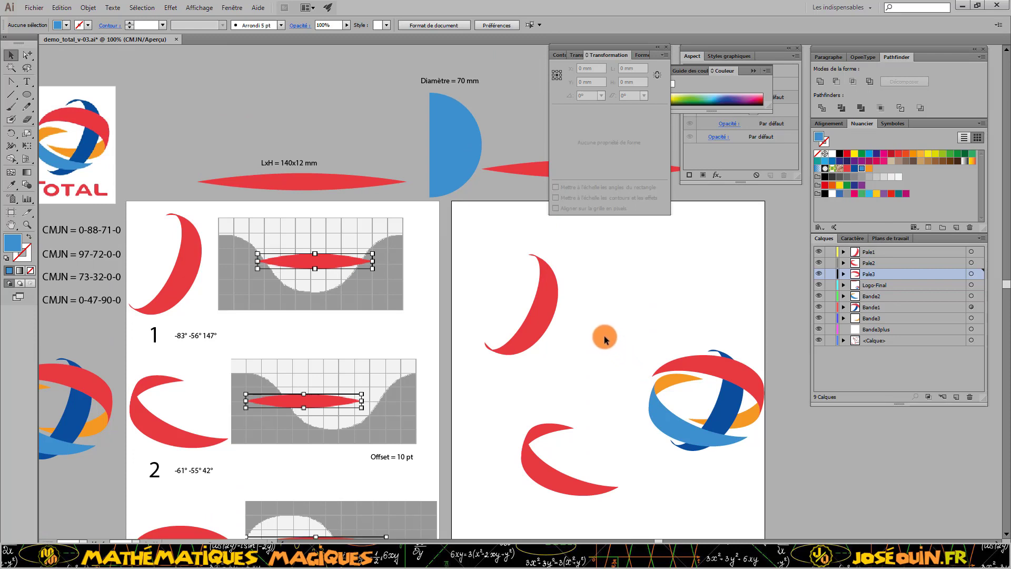
pyautogui.scroll(1, 605, 336)
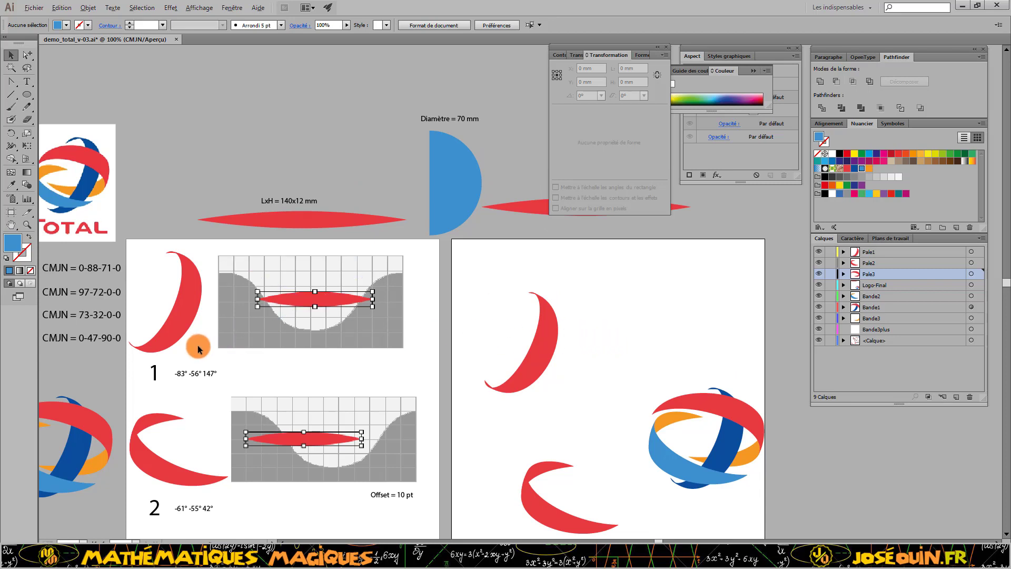
pyautogui.scroll(-1, 197, 346)
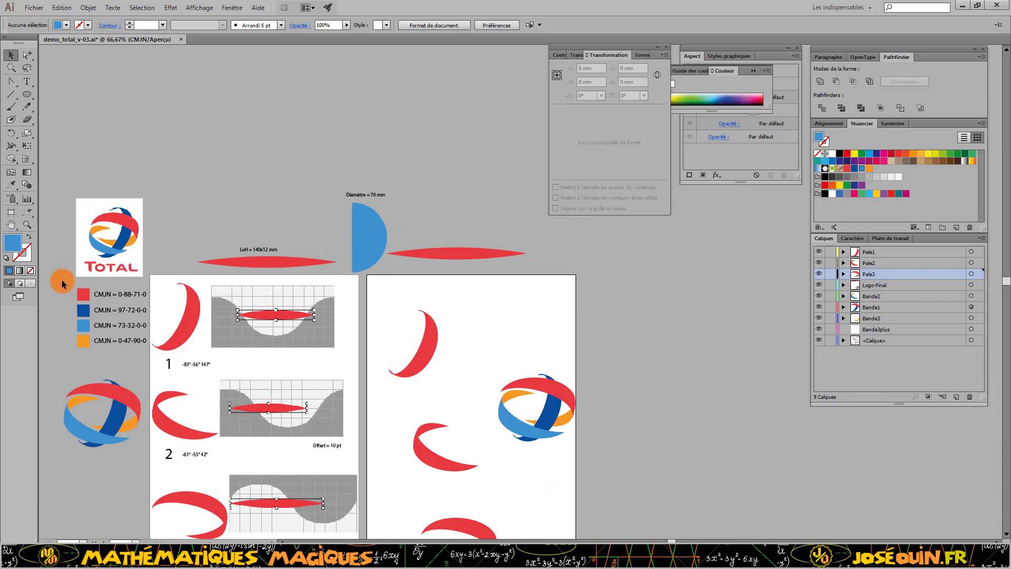
pyautogui.moveTo(61, 284); pyautogui.dragTo(151, 349)
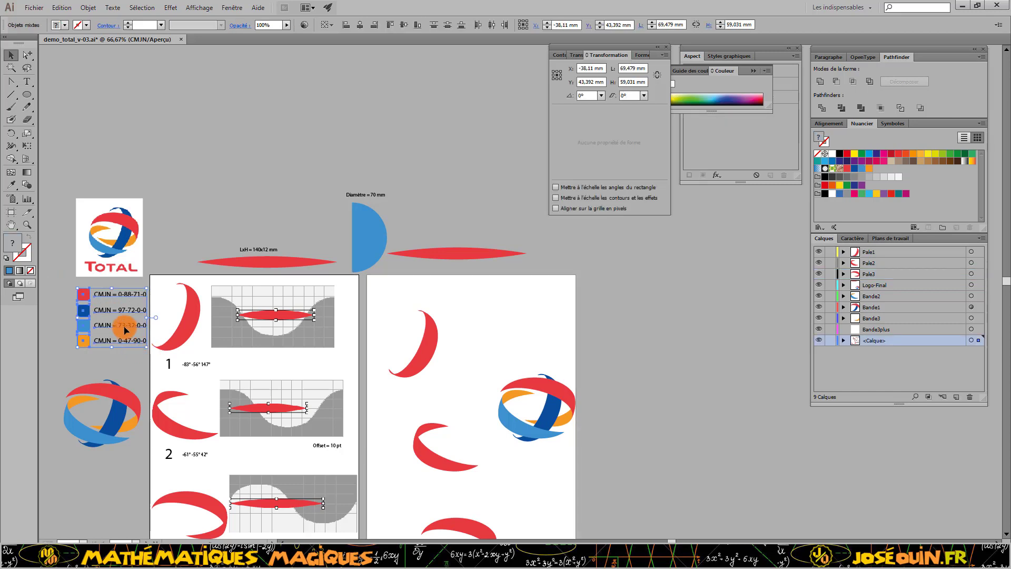
pyautogui.moveTo(129, 329); pyautogui.dragTo(475, 367)
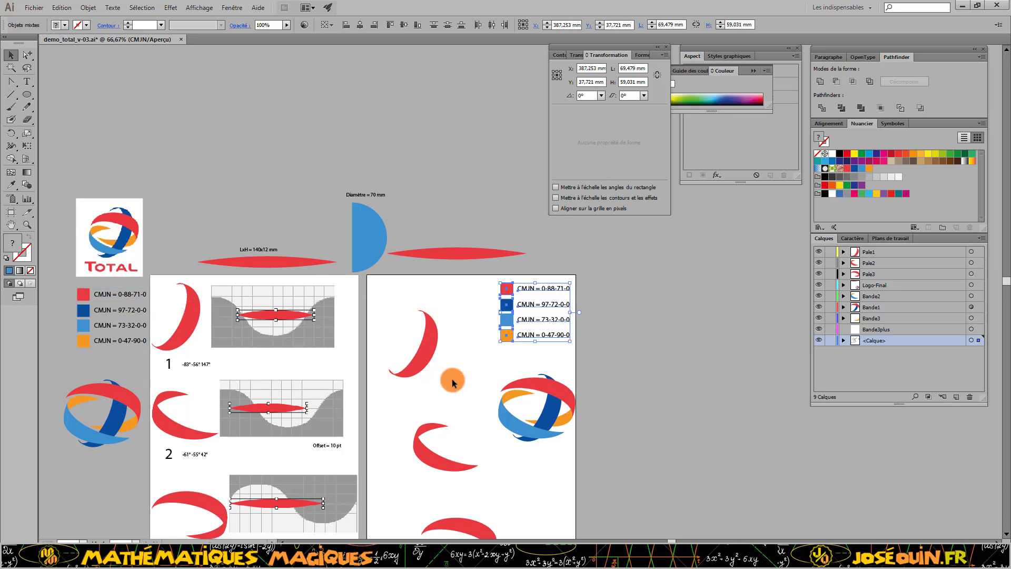
pyautogui.scroll(-2, 452, 378)
pyautogui.scroll(3, 452, 378)
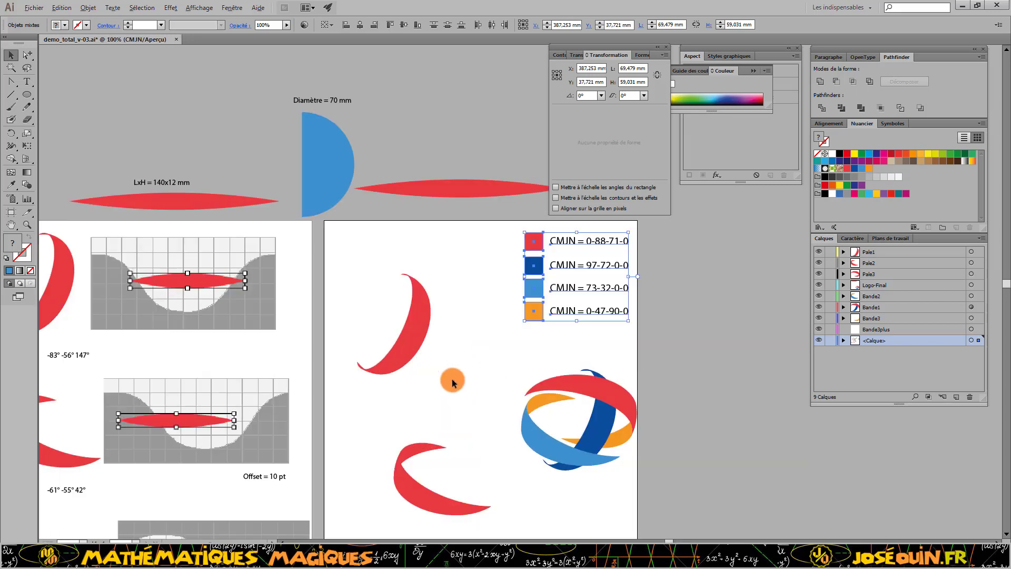
pyautogui.scroll(1, 451, 378)
pyautogui.click(485, 352)
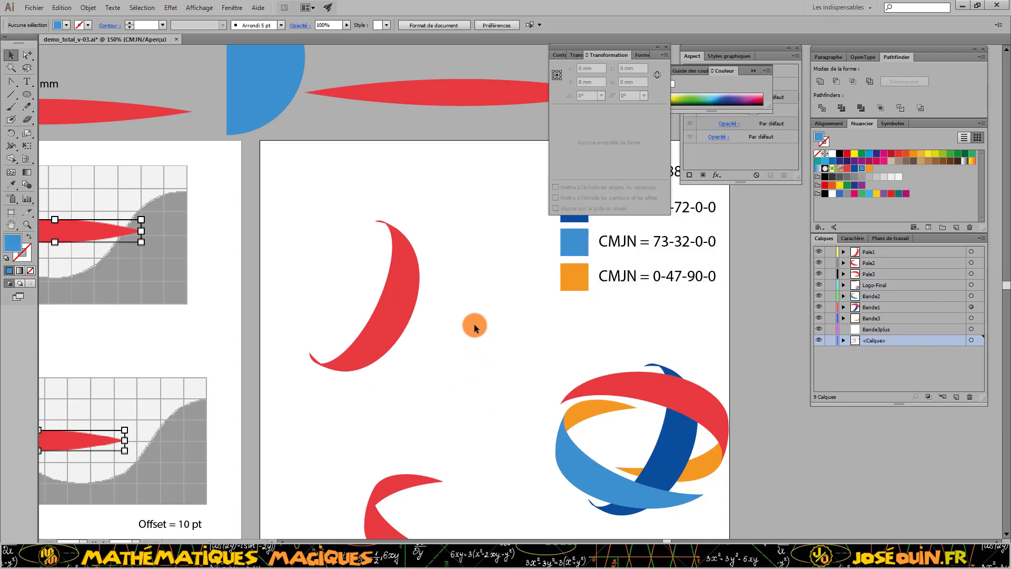
# Step: Select the main face of the first red band and recolour it dark blue by sampling the CMJN 97-72-0-0 square
pyautogui.moveTo(471, 331); pyautogui.dragTo(460, 381)
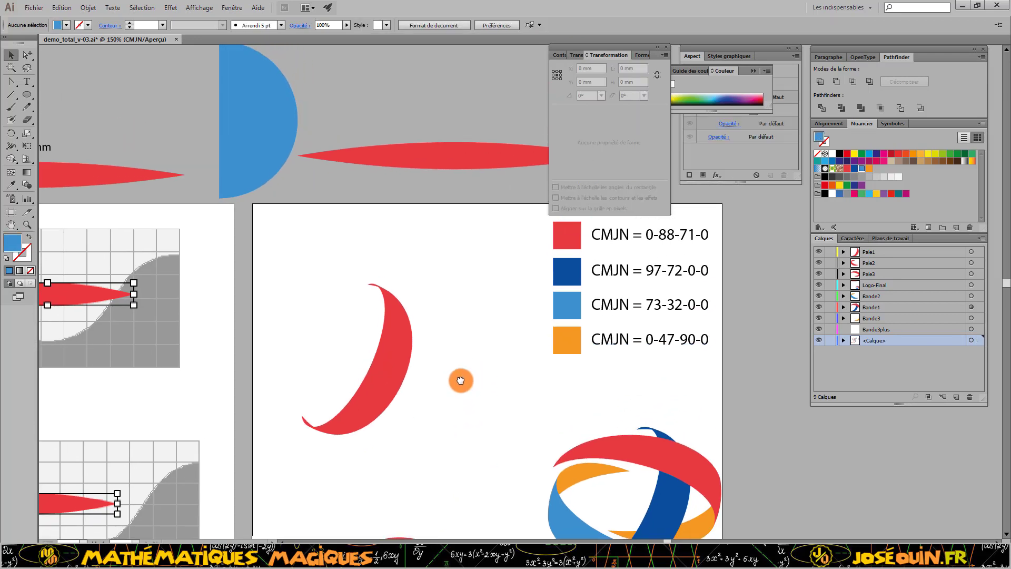
pyautogui.click(25, 55)
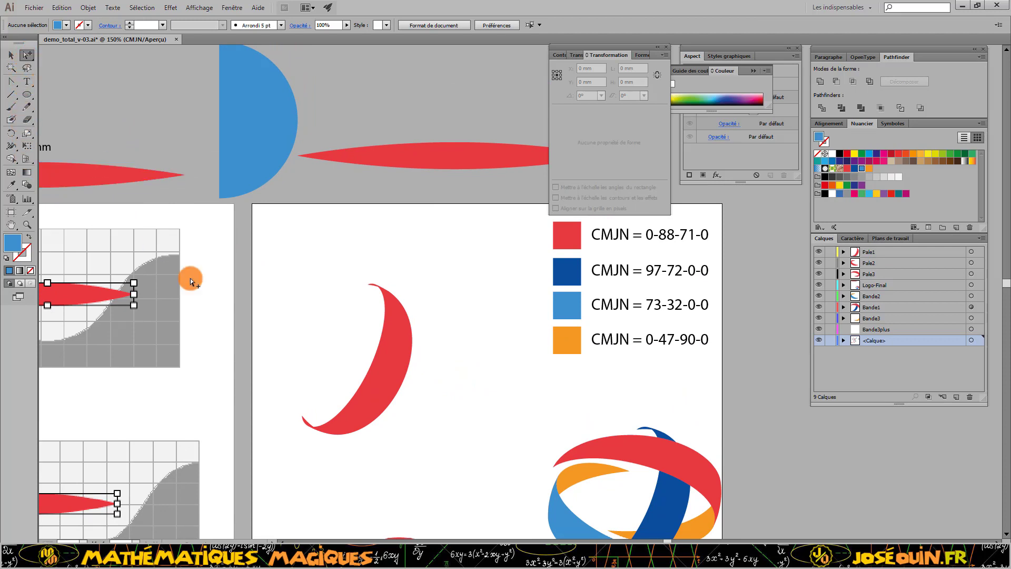
pyautogui.click(393, 378)
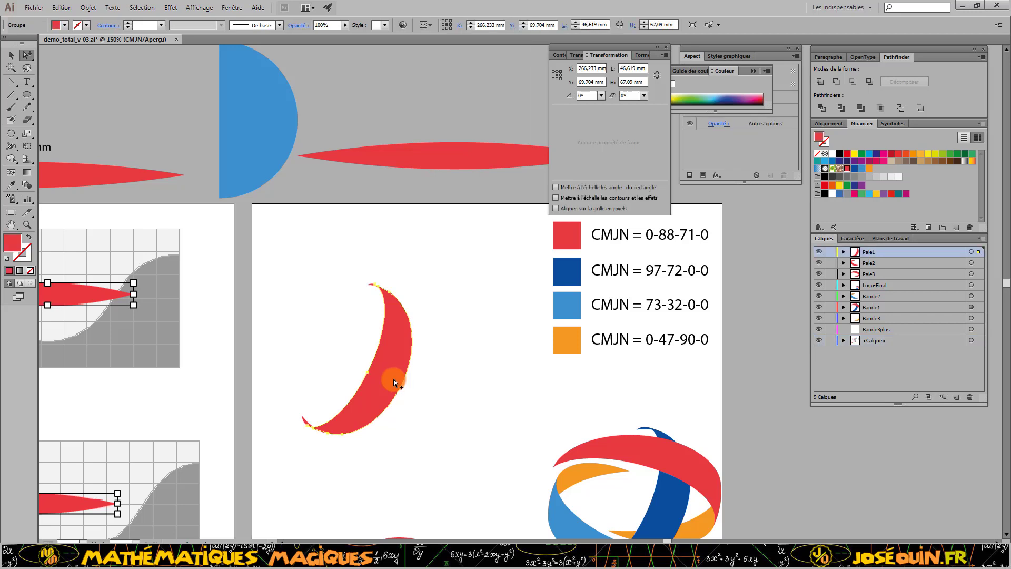
pyautogui.scroll(1, 394, 379)
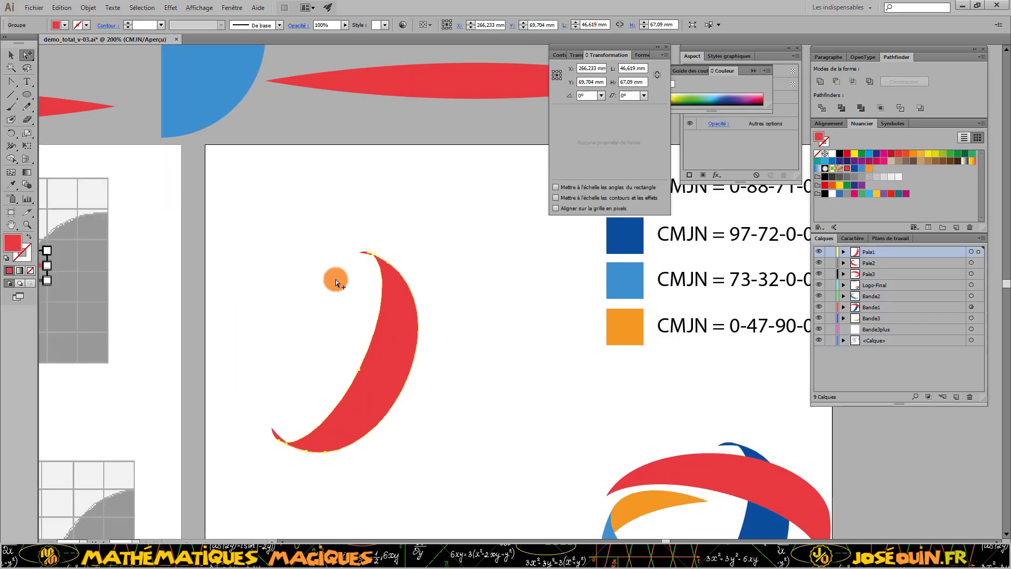
pyautogui.click(10, 185)
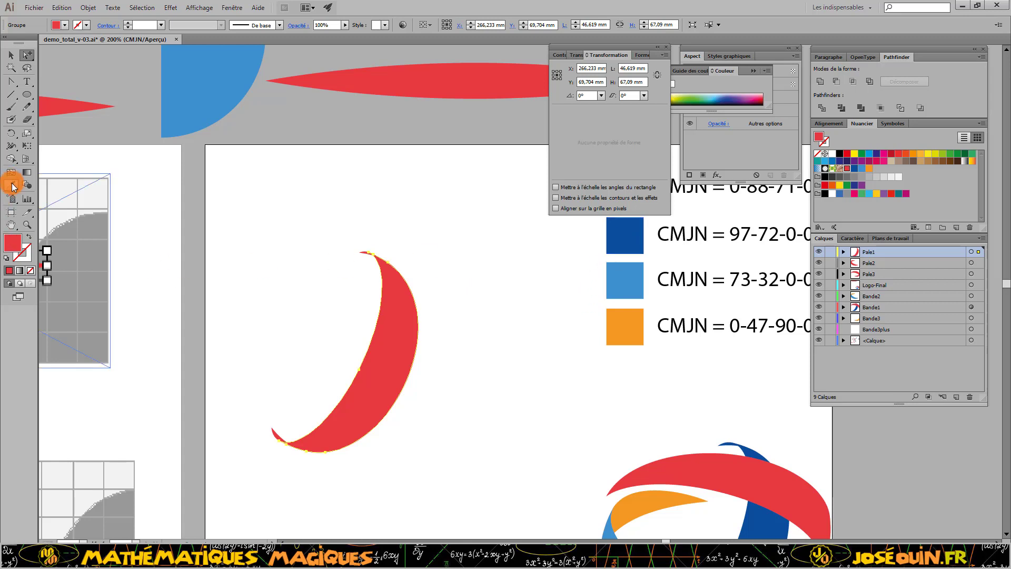
pyautogui.click(628, 233)
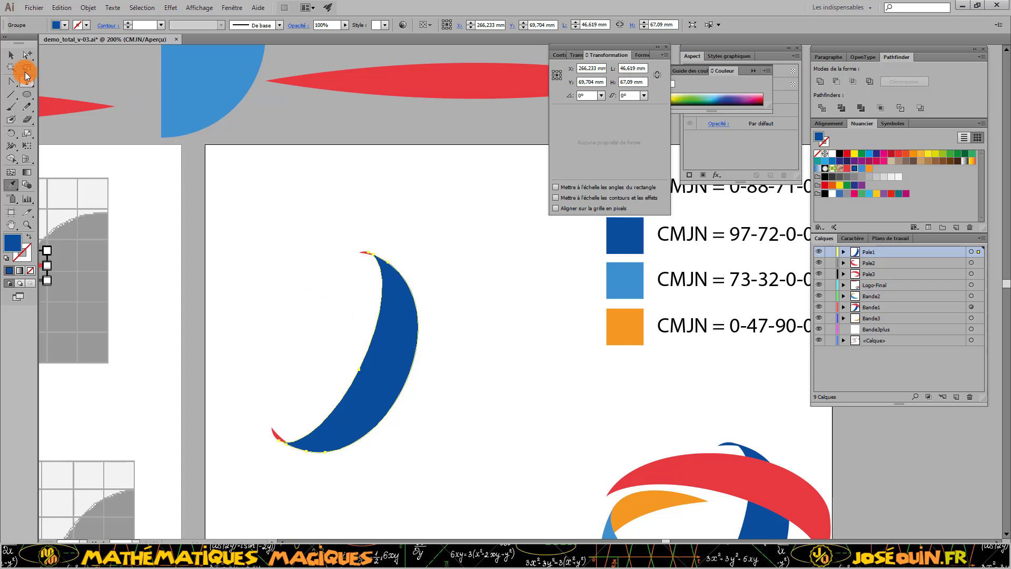
pyautogui.click(27, 54)
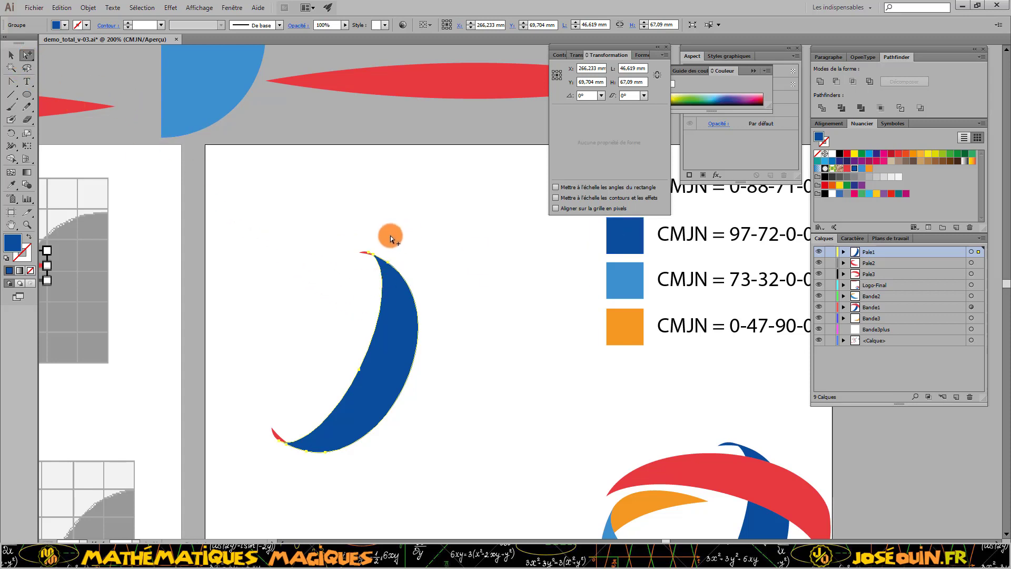
pyautogui.click(365, 251)
pyautogui.click(365, 252)
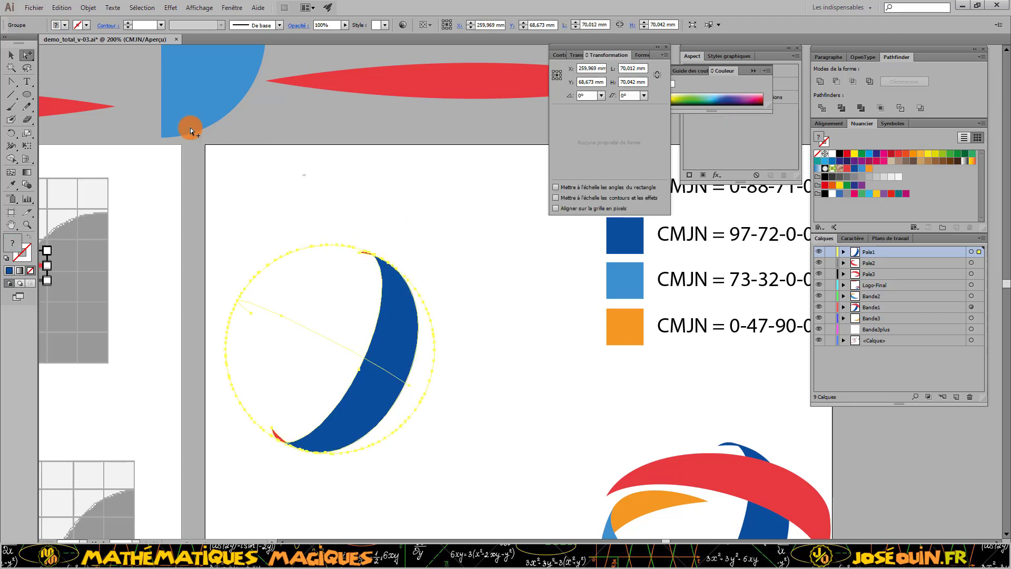
pyautogui.click(191, 127)
# Step: Directly select the two red tips of the first band, recolour them with the sampled CMJN 97-72-0-0 dark blue, and deselect
pyautogui.click(23, 57)
pyautogui.click(424, 226)
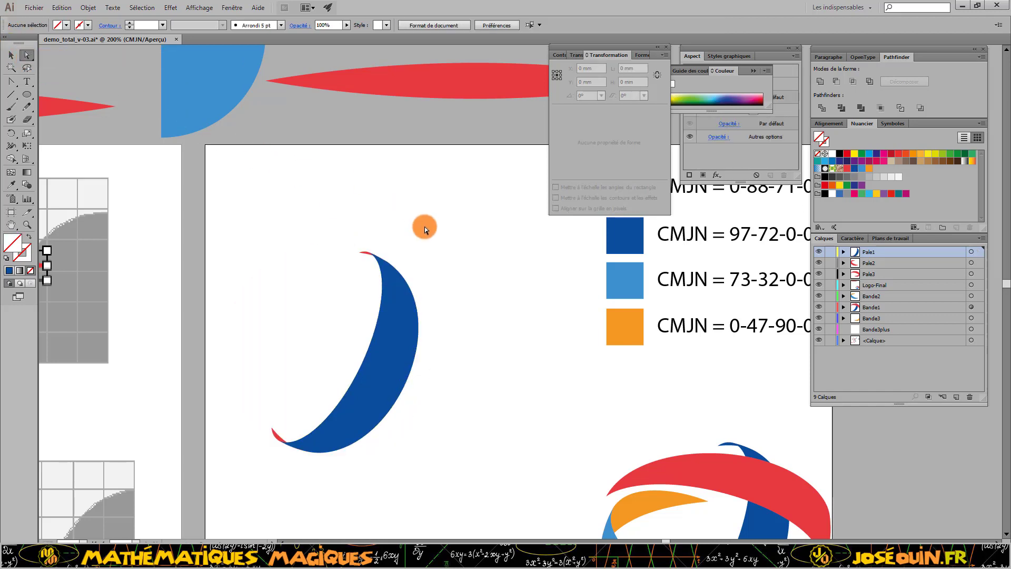
pyautogui.click(366, 254)
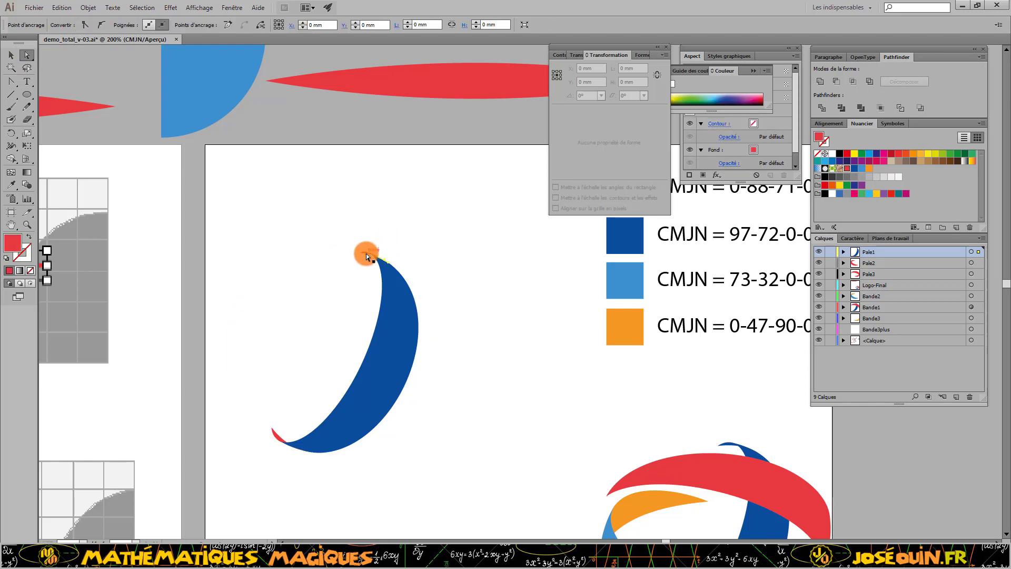
pyautogui.click(279, 436)
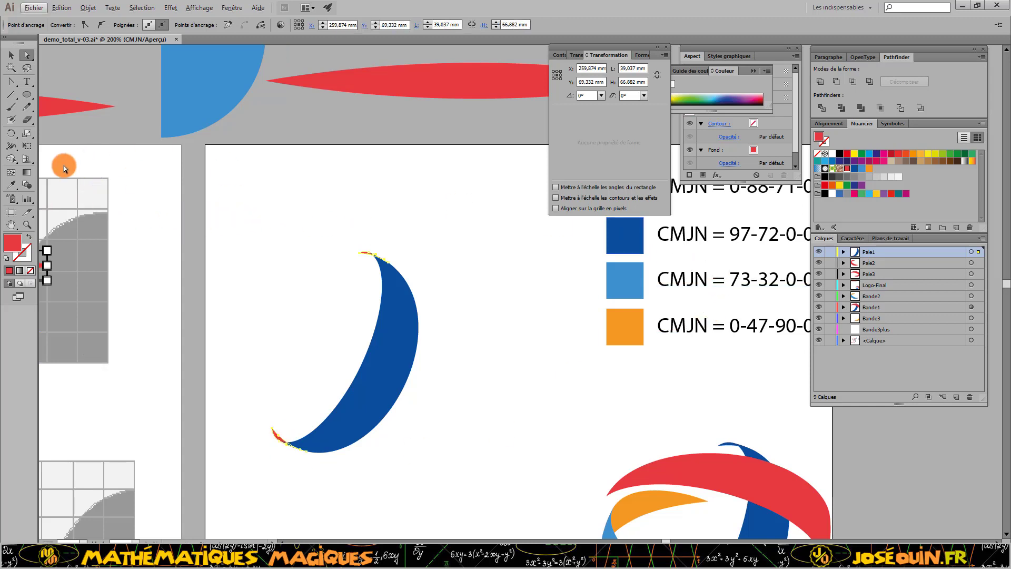
pyautogui.click(11, 185)
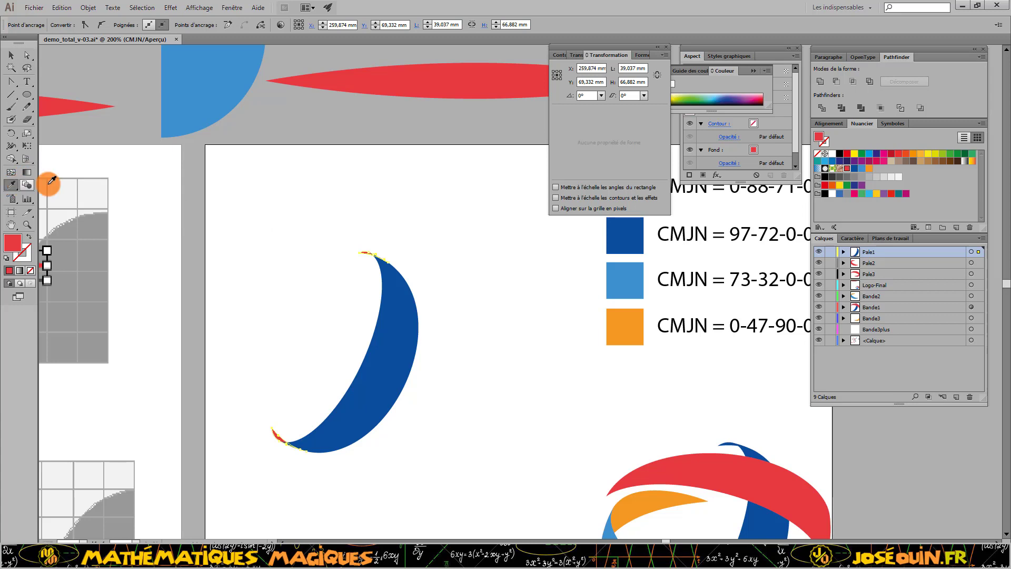
pyautogui.click(624, 220)
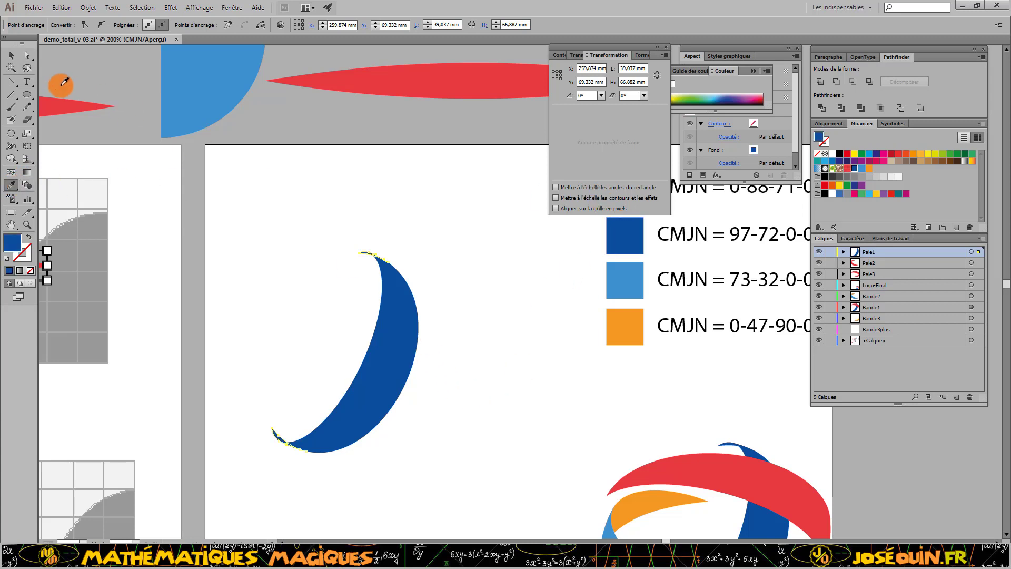
pyautogui.click(12, 55)
pyautogui.click(457, 292)
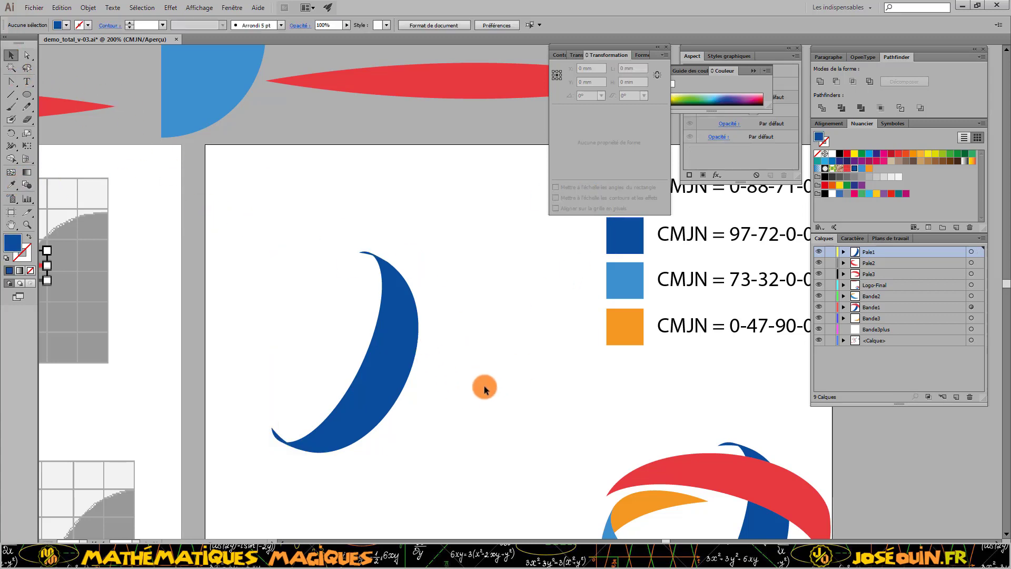
# Step: Move the dark blue band slightly right and down on the artboard, closer to the finished logo, and deselect it
pyautogui.scroll(-5, 485, 388)
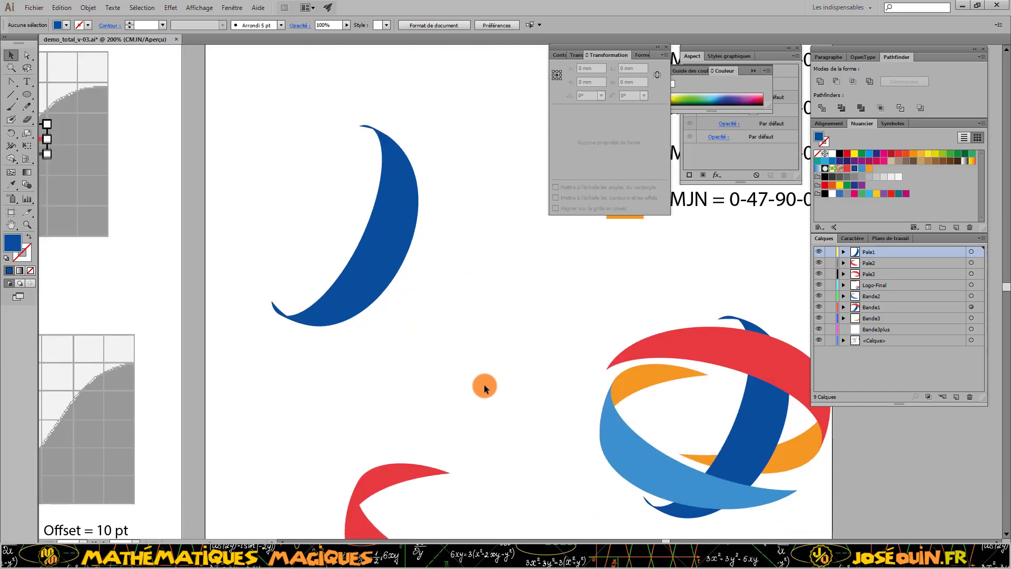
pyautogui.scroll(1, 485, 388)
pyautogui.scroll(1, 484, 387)
pyautogui.moveTo(379, 318); pyautogui.dragTo(449, 346)
pyautogui.click(574, 361)
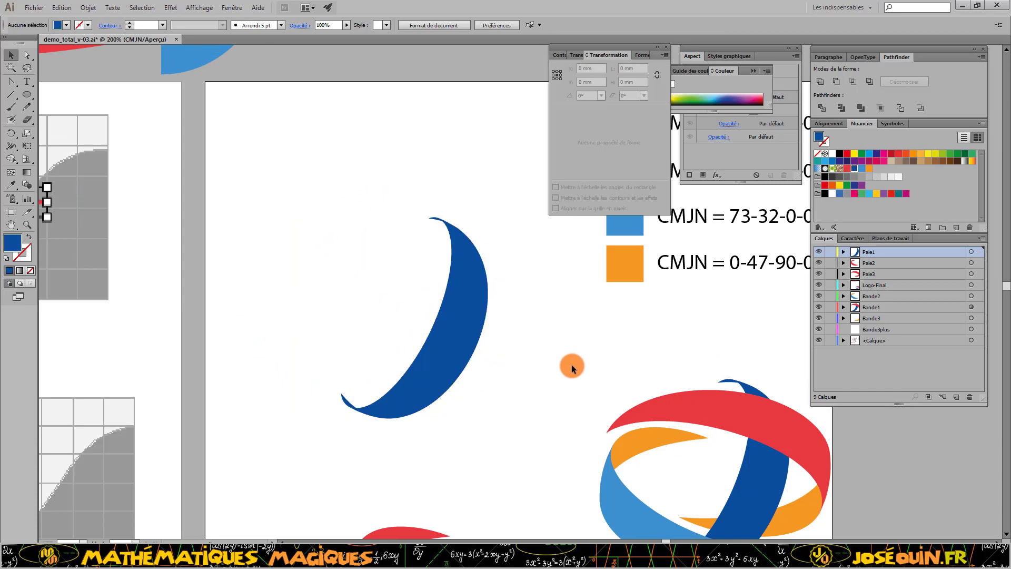
# Step: Directly select the main face of the second red band and recolour it light blue by sampling the CMJN 73-32-0-0 square
pyautogui.scroll(-5, 564, 365)
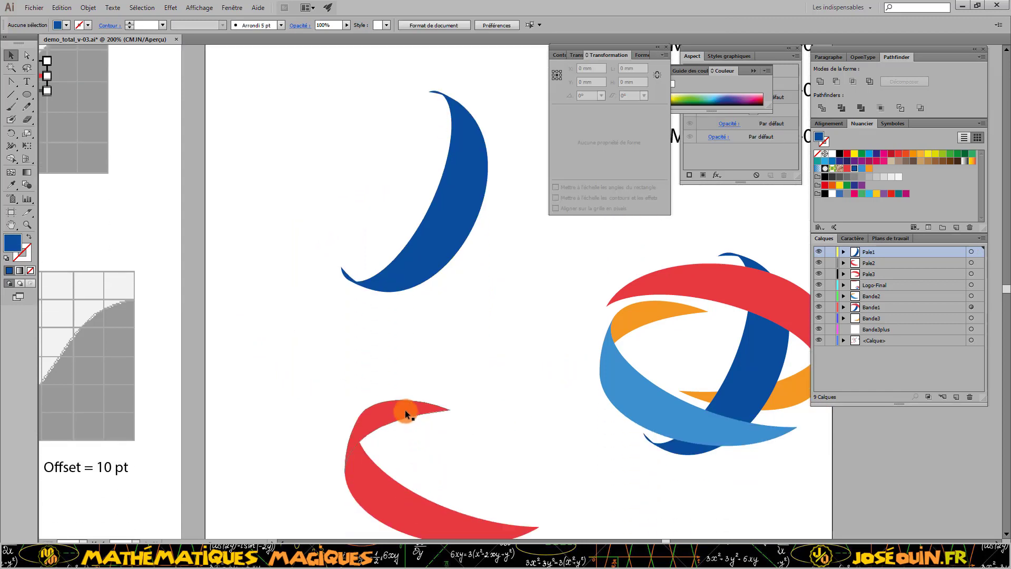
pyautogui.scroll(3, 529, 389)
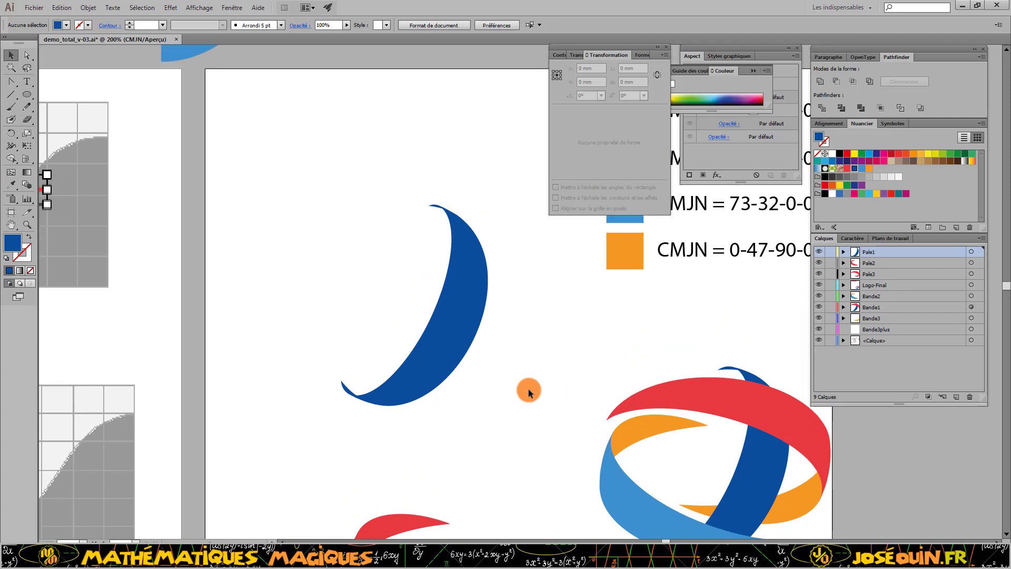
pyautogui.scroll(2, 527, 391)
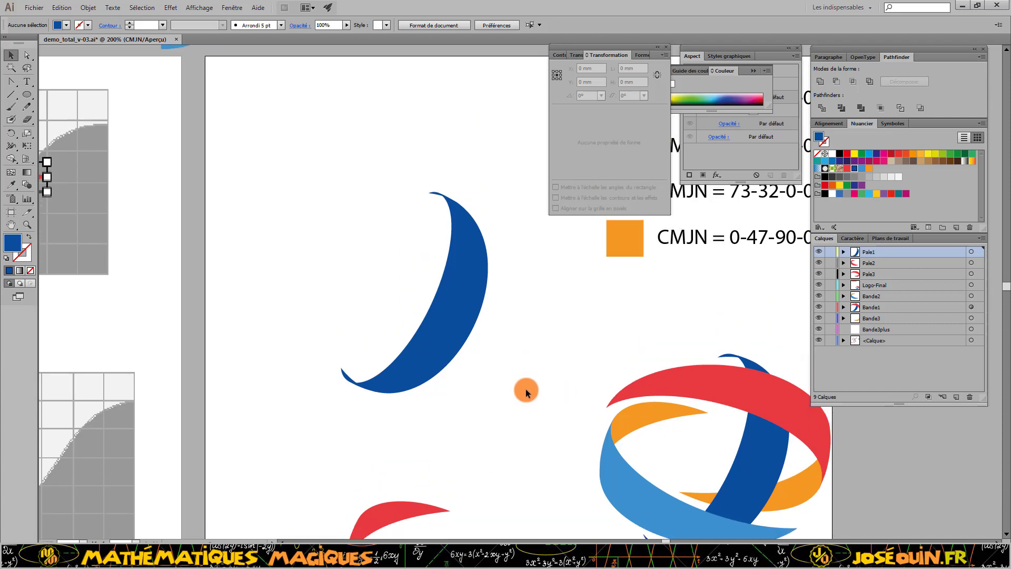
pyautogui.scroll(-1, 520, 388)
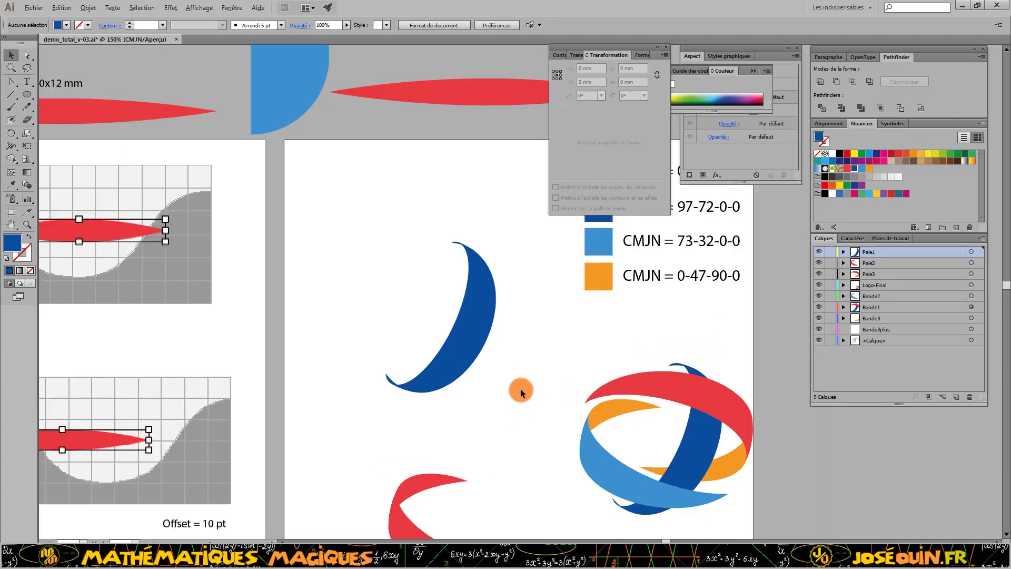
pyautogui.scroll(-2, 519, 389)
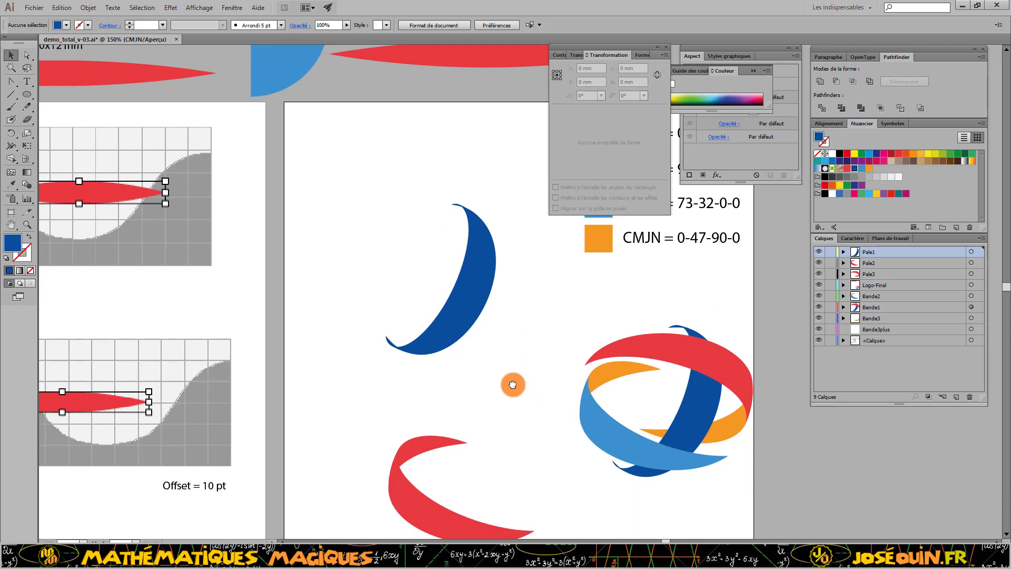
pyautogui.moveTo(513, 385); pyautogui.dragTo(392, 360)
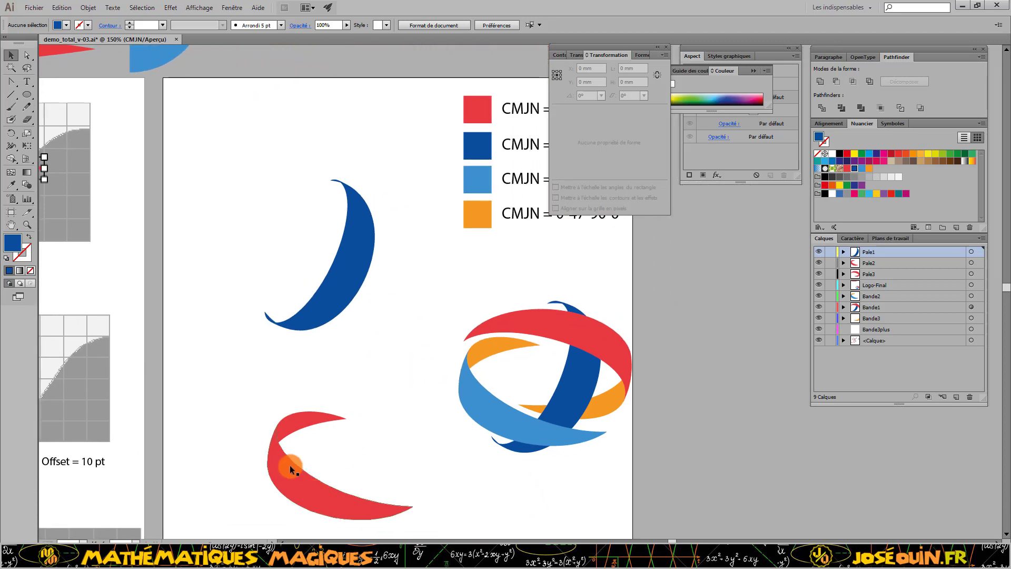
pyautogui.click(27, 56)
pyautogui.click(310, 488)
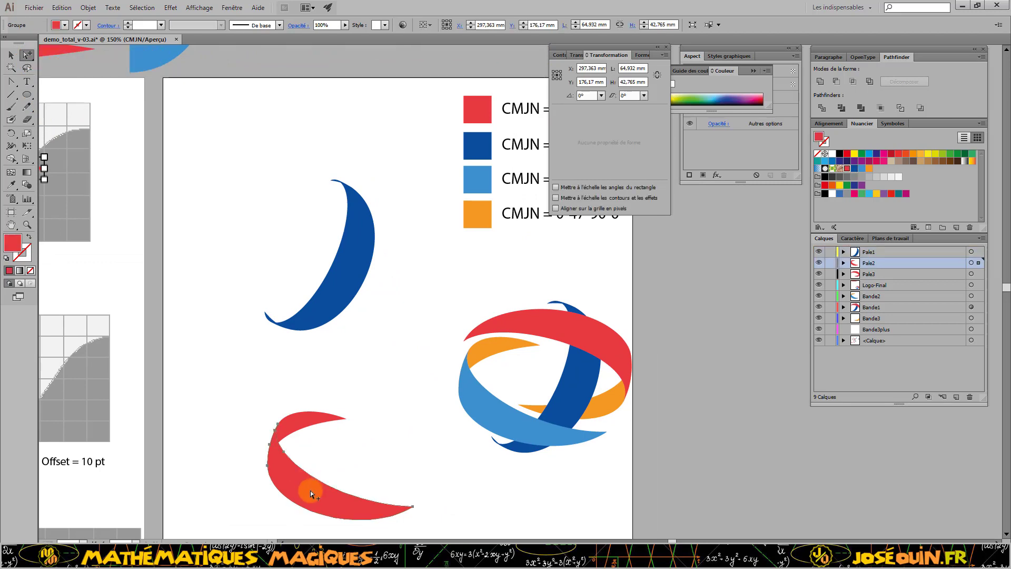
pyautogui.click(13, 185)
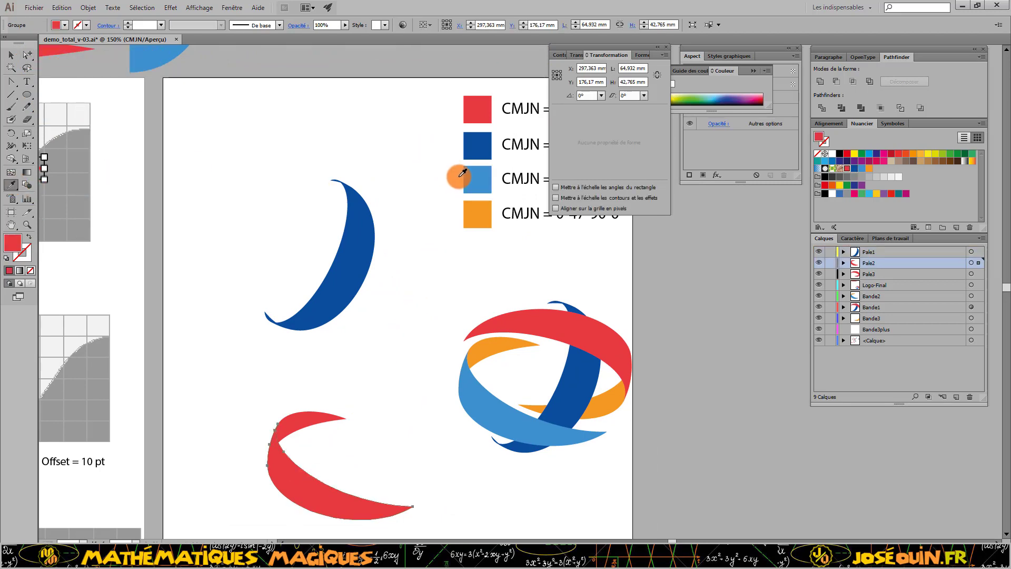
pyautogui.click(476, 180)
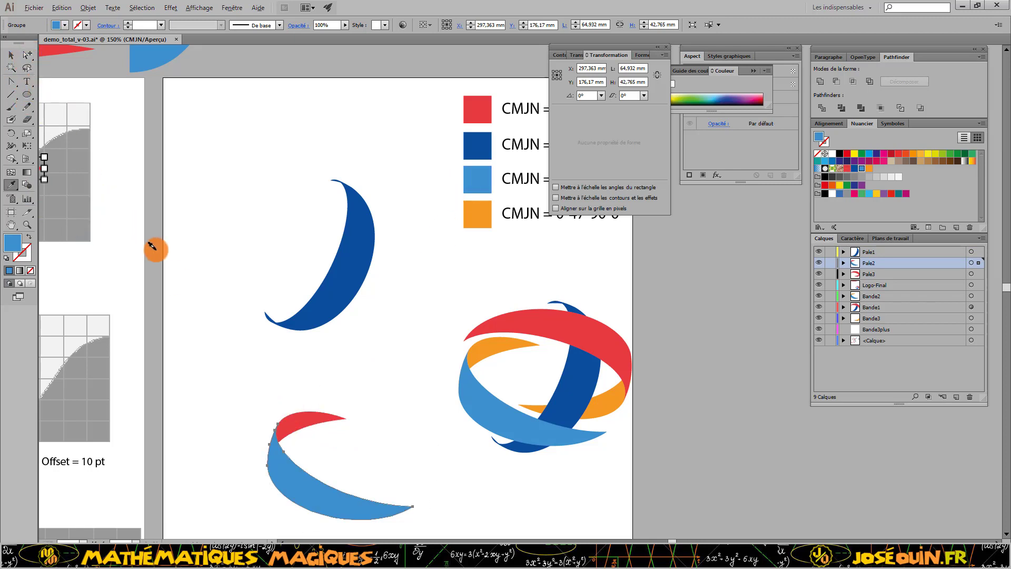
# Step: Select the second band's small upper inner face and recolour it orange by sampling the CMJN 0-47-90-0 square
pyautogui.press('alt')
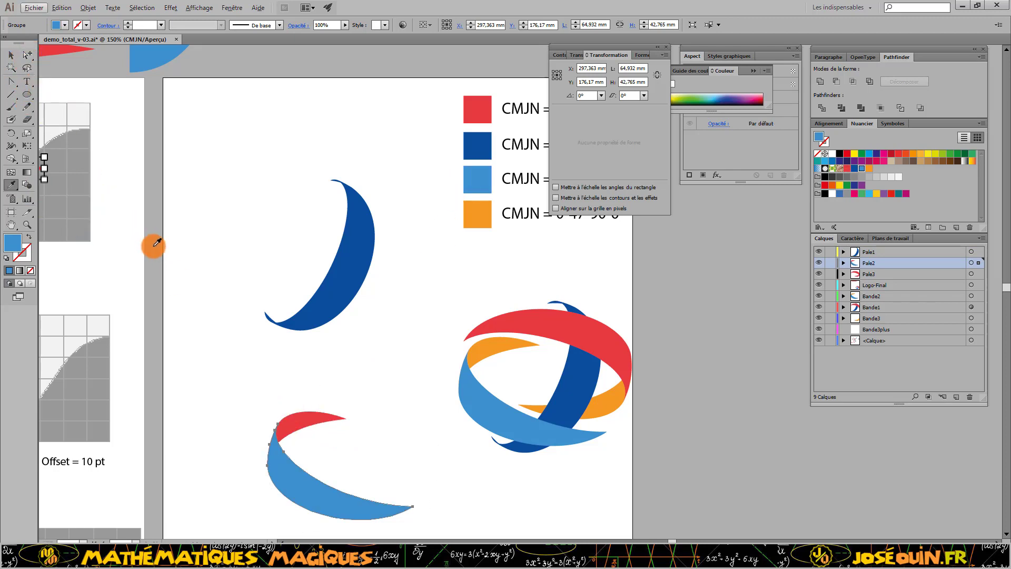
pyautogui.keyDown('ctrl'); pyautogui.click(306, 428); pyautogui.keyUp('ctrl')
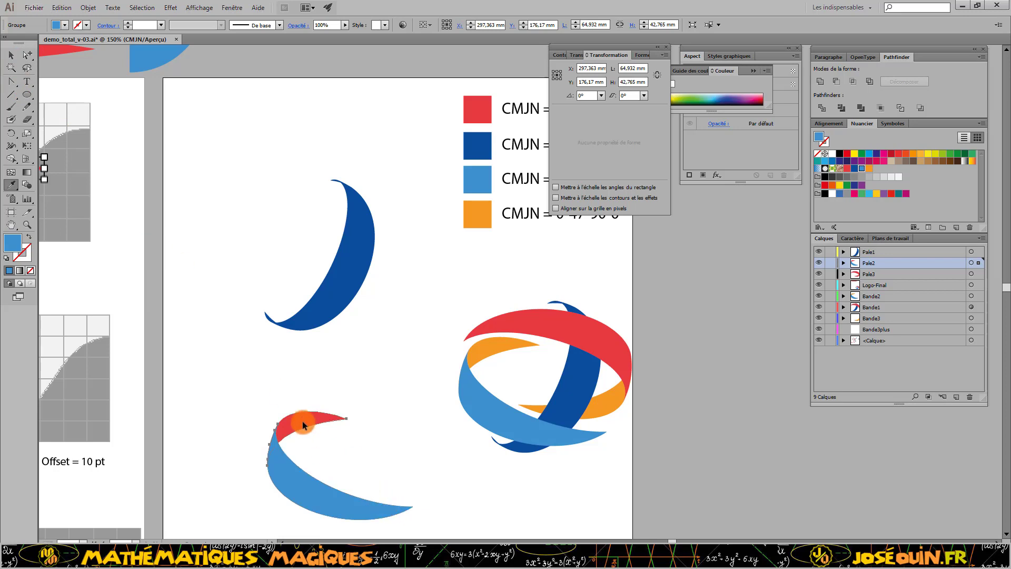
pyautogui.click(483, 211)
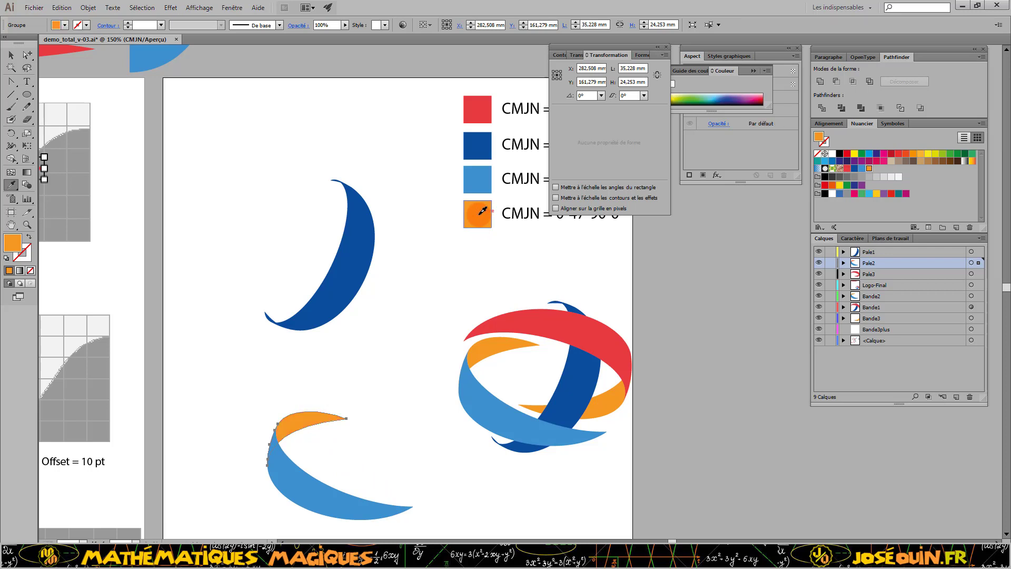
# Step: Select the lower inner face of the third red band and recolour it with the sampled CMJN 0-47-90-0 orange
pyautogui.scroll(-1, 403, 296)
pyautogui.scroll(-2, 403, 298)
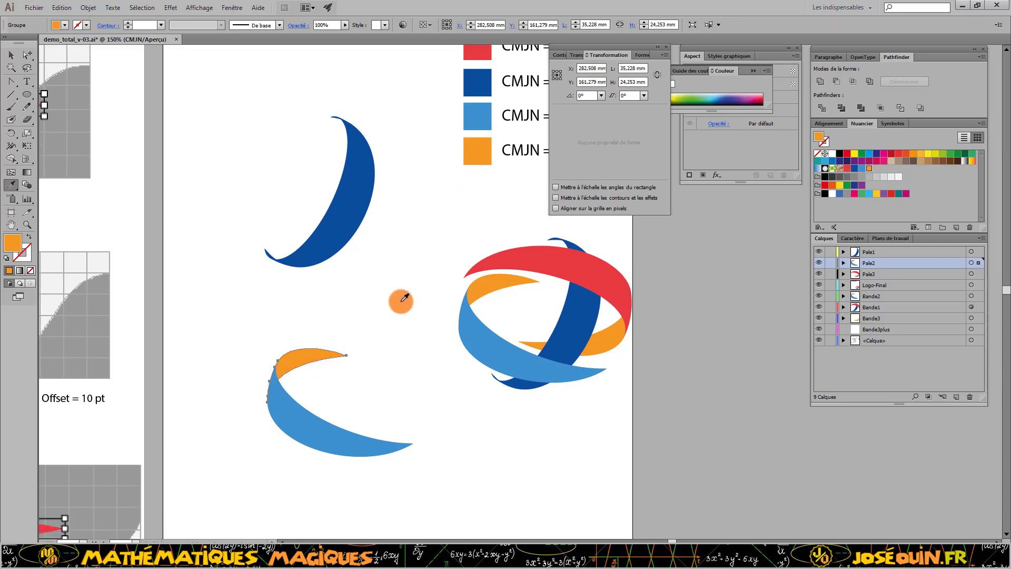
pyautogui.scroll(-7, 403, 298)
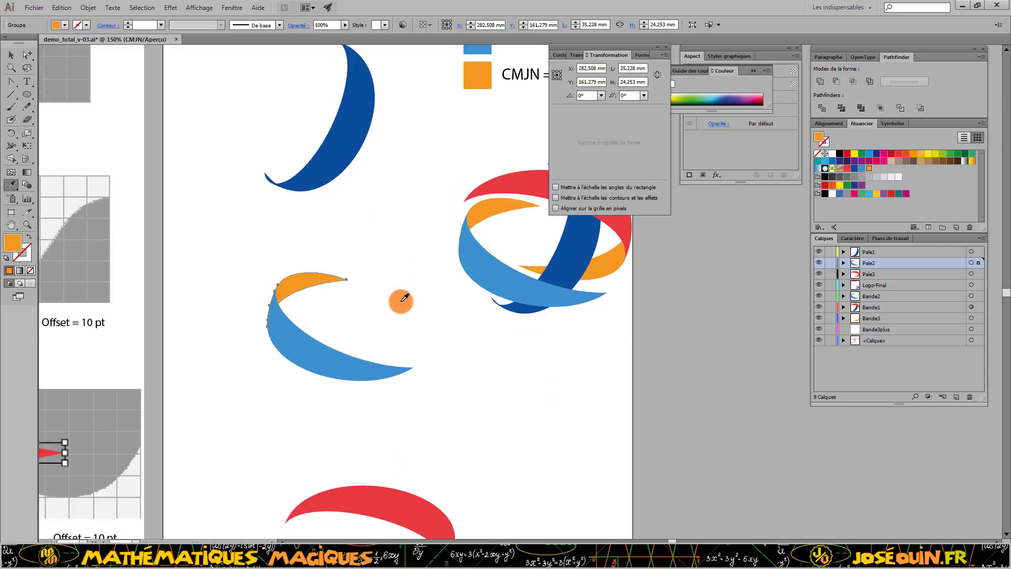
pyautogui.keyDown('ctrl'); pyautogui.click(434, 497); pyautogui.keyUp('ctrl')
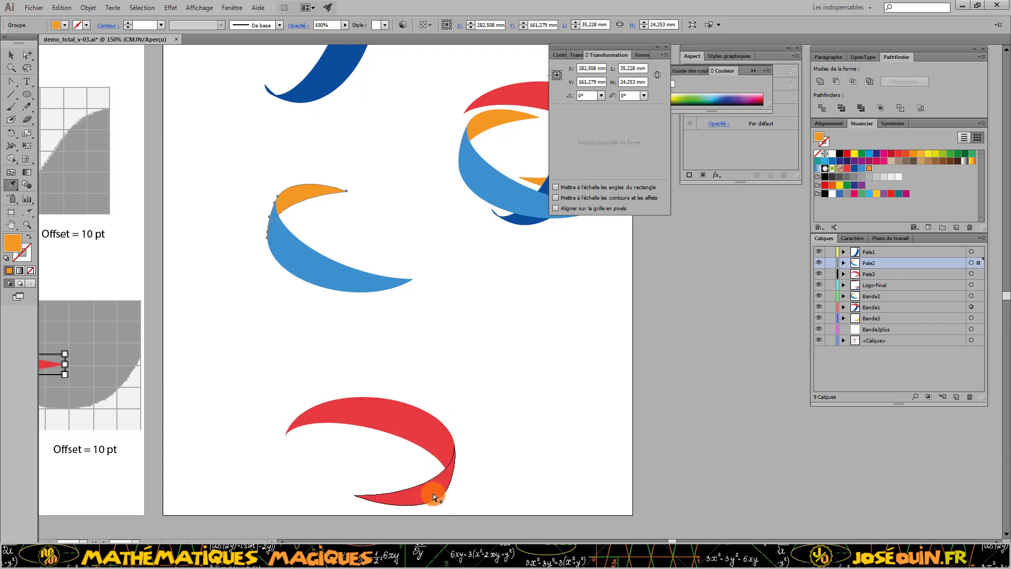
pyautogui.keyDown('ctrl'); pyautogui.click(433, 497); pyautogui.keyUp('ctrl')
pyautogui.scroll(5, 447, 140)
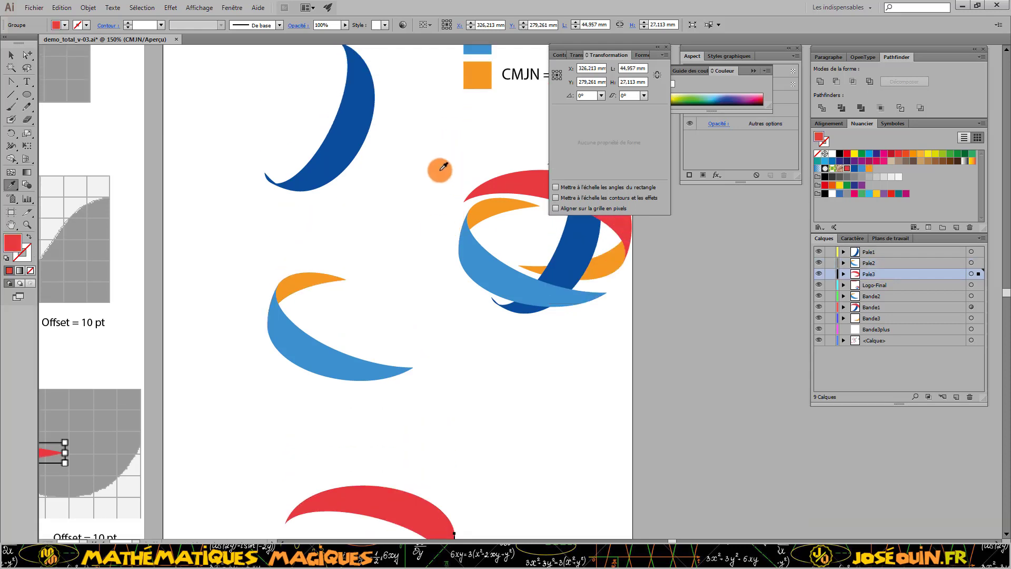
pyautogui.click(481, 87)
pyautogui.scroll(-3, 438, 271)
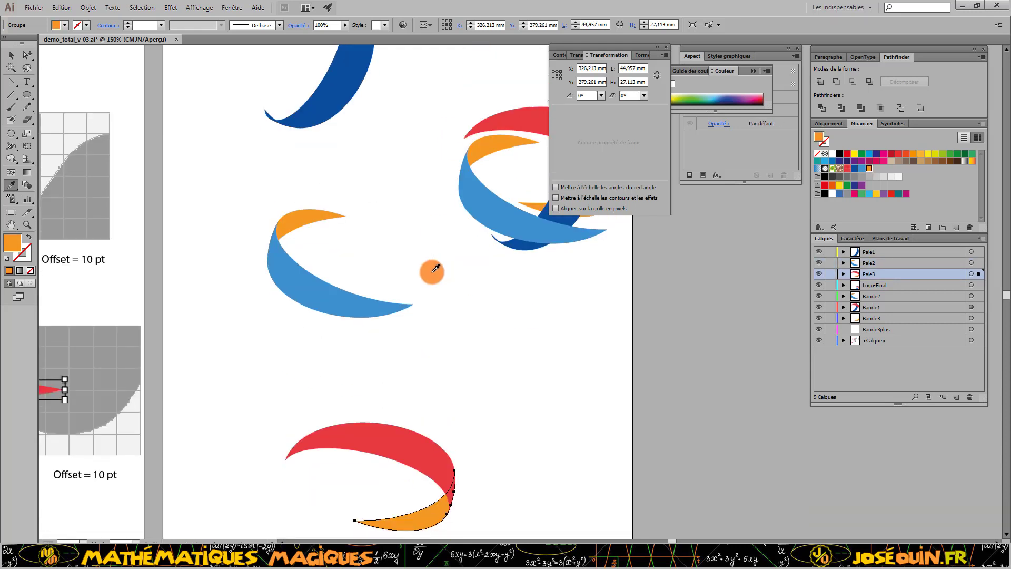
# Step: Move the whole light blue and orange band up so that it crosses the lower part of the dark blue band
pyautogui.scroll(4, 219, 189)
pyautogui.click(11, 55)
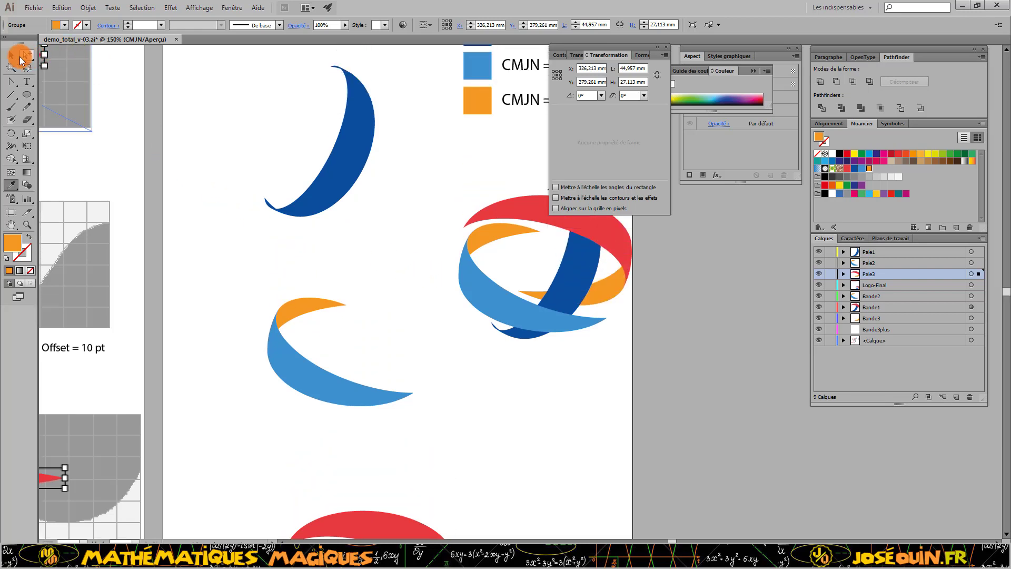
pyautogui.scroll(3, 377, 283)
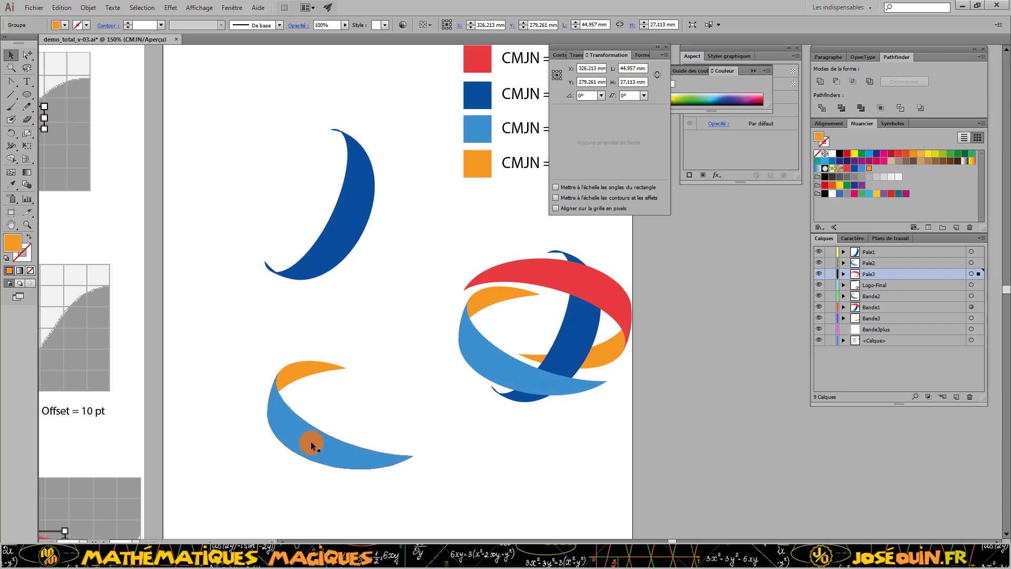
pyautogui.moveTo(309, 441); pyautogui.dragTo(288, 278)
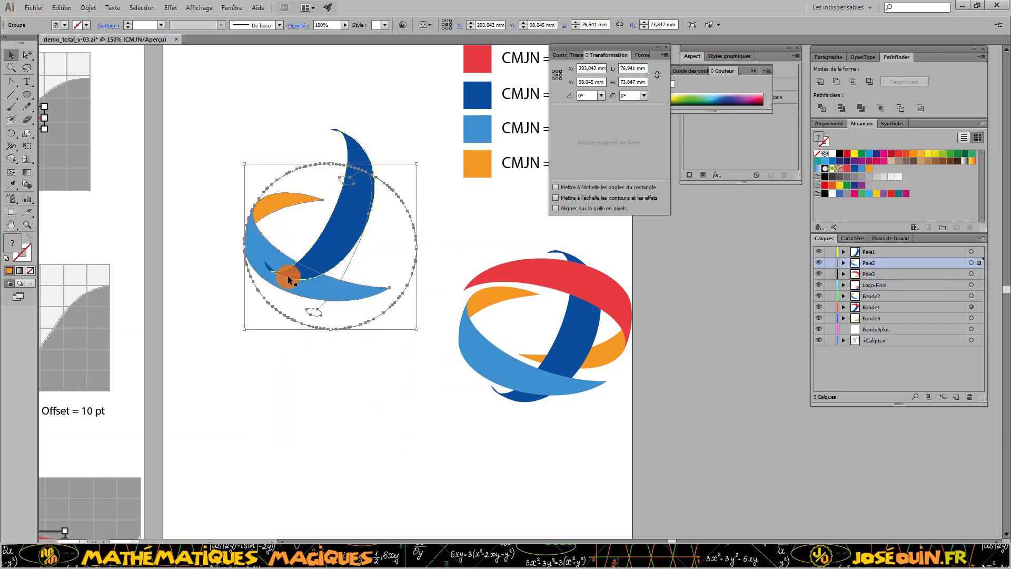
# Step: Nudge the light blue and orange band up and to the right in small increments across the dark blue band, and deselect it
pyautogui.press('Up')
pyautogui.press('Up')
pyautogui.press('Up')
pyautogui.press('Up')
pyautogui.press('Up')
pyautogui.press('Up')
pyautogui.press('Up')
pyautogui.press('Up')
pyautogui.press('Up')
pyautogui.press('Up')
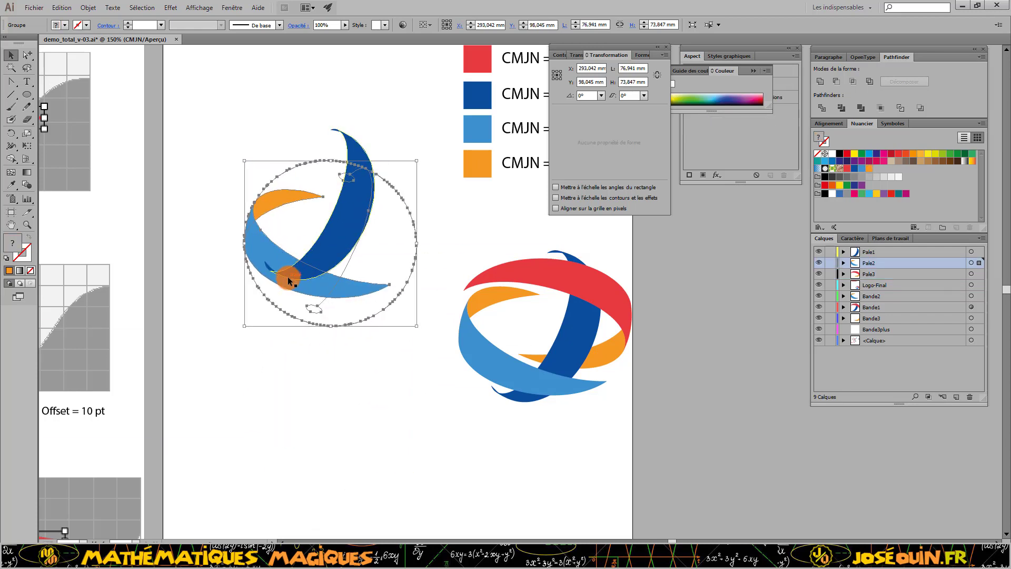
pyautogui.press('Up')
pyautogui.press('Up')
pyautogui.press('Up')
pyautogui.press('Right')
pyautogui.press('Right')
pyautogui.press('Right')
pyautogui.press('Right')
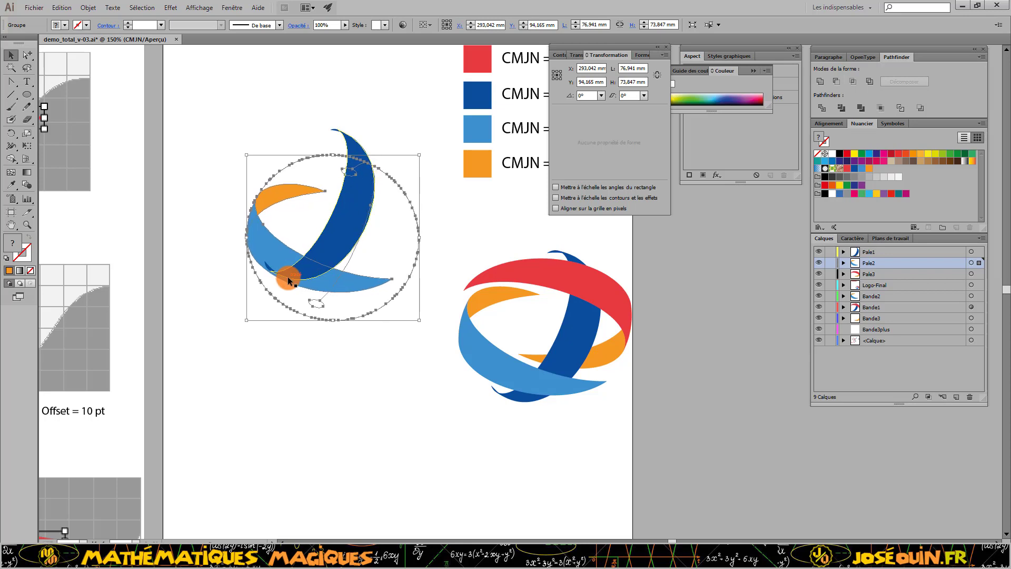
pyautogui.press('Up')
pyautogui.press('Up')
pyautogui.press('Up')
pyautogui.press('Up')
pyautogui.press('Up')
pyautogui.press('Up')
pyautogui.press('Up')
pyautogui.press('Up')
pyautogui.press('Up')
pyautogui.press('Up')
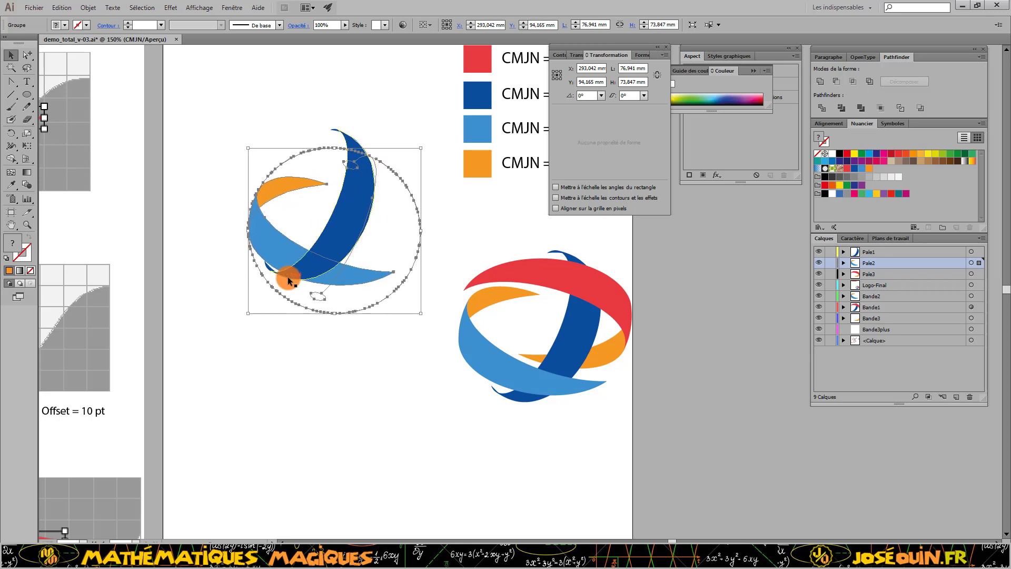
pyautogui.press('Right')
pyautogui.press('Right')
pyautogui.press('Right')
pyautogui.press('Right')
pyautogui.press('Right')
pyautogui.press('Right')
pyautogui.press('Right')
pyautogui.press('Right')
pyautogui.press('Right')
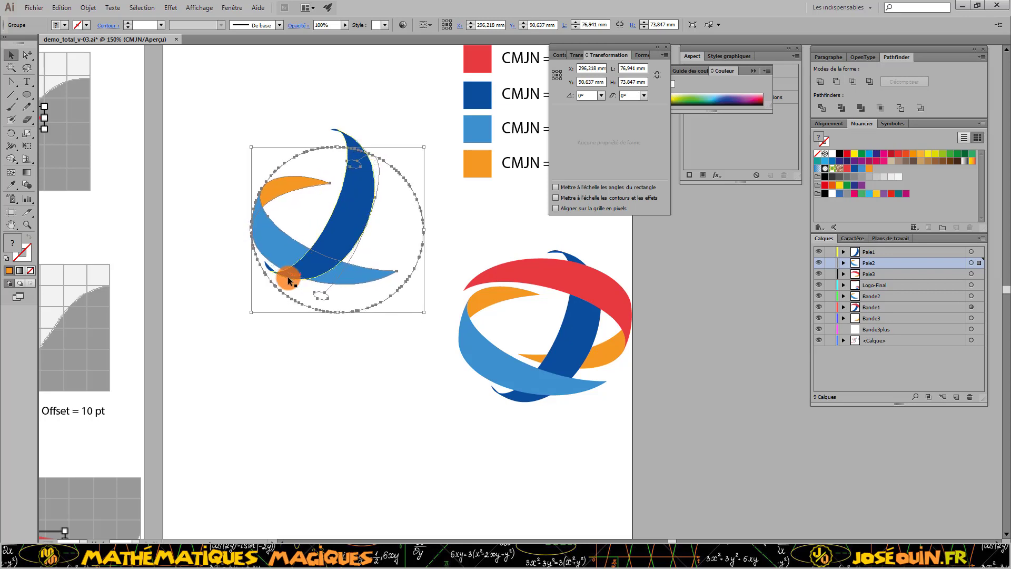
pyautogui.click(342, 356)
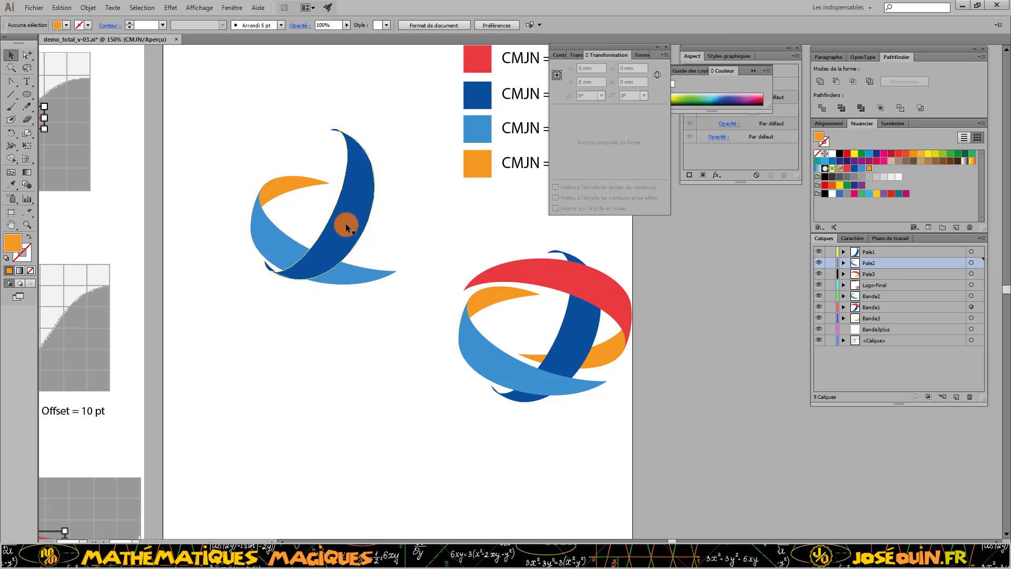
# Step: Reorder the layers so that the dark blue band's layer Pale1 sits beneath Pale2, and deselect the band
pyautogui.click(348, 222)
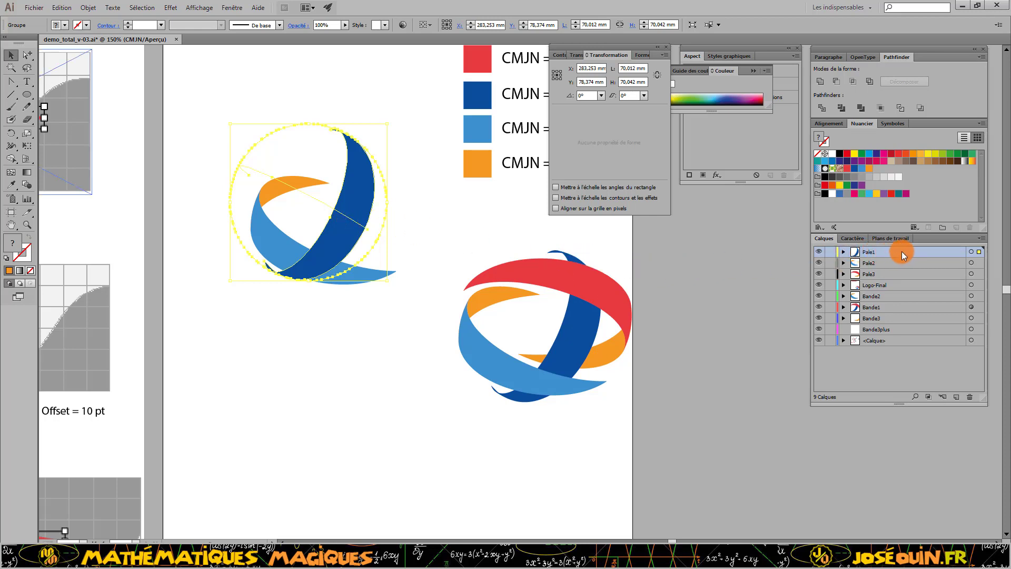
pyautogui.moveTo(904, 251); pyautogui.dragTo(904, 267)
pyautogui.click(402, 345)
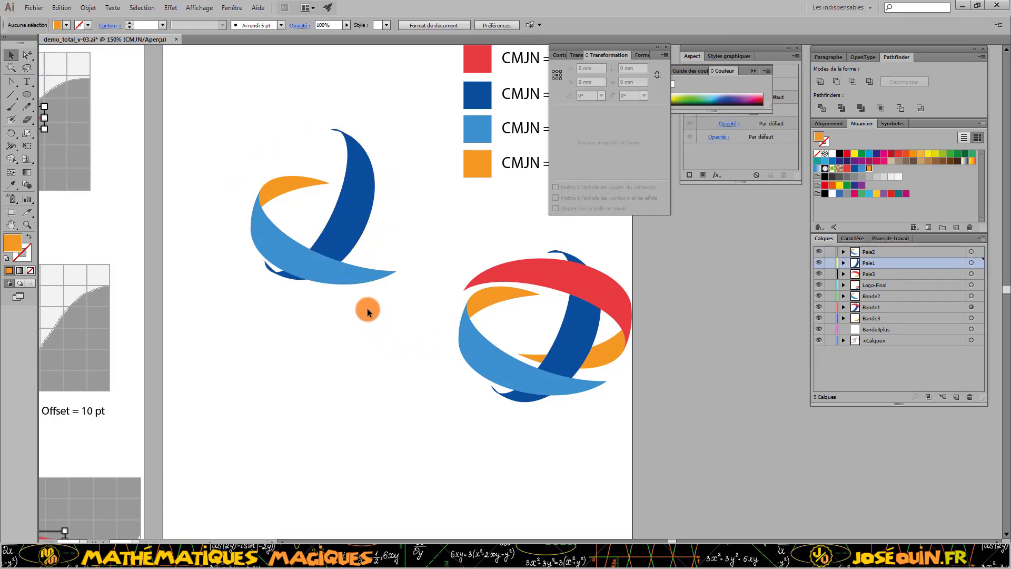
# Step: Fine-tune the light blue and orange band's position by nudging it up and slightly left to match the finished logo, and deselect it
pyautogui.click(321, 272)
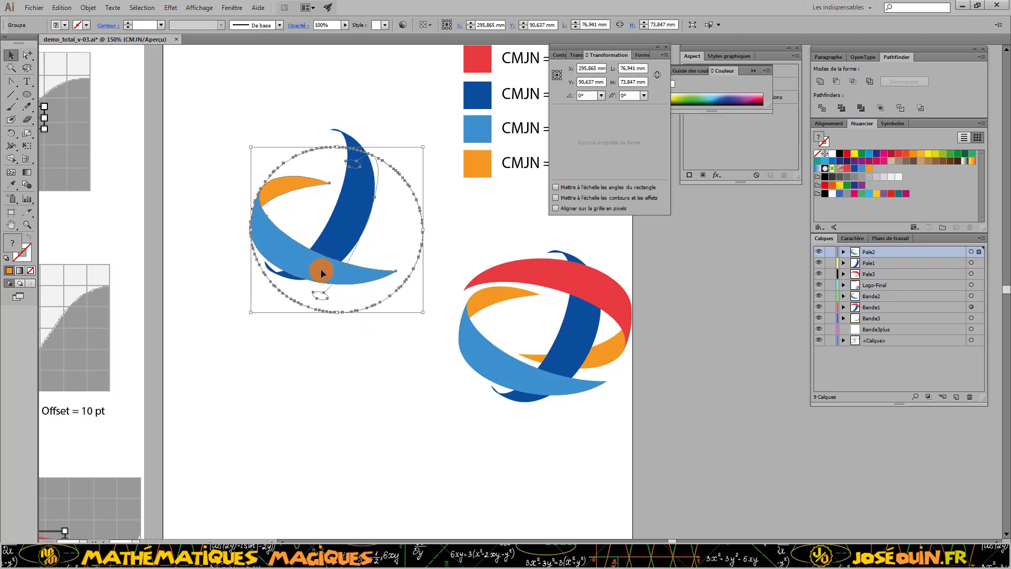
pyautogui.press('Up')
pyautogui.press('Up')
pyautogui.press('Up')
pyautogui.press('Up')
pyautogui.press('Up')
pyautogui.press('Up')
pyautogui.press('Up')
pyautogui.press('Up')
pyautogui.press('Up')
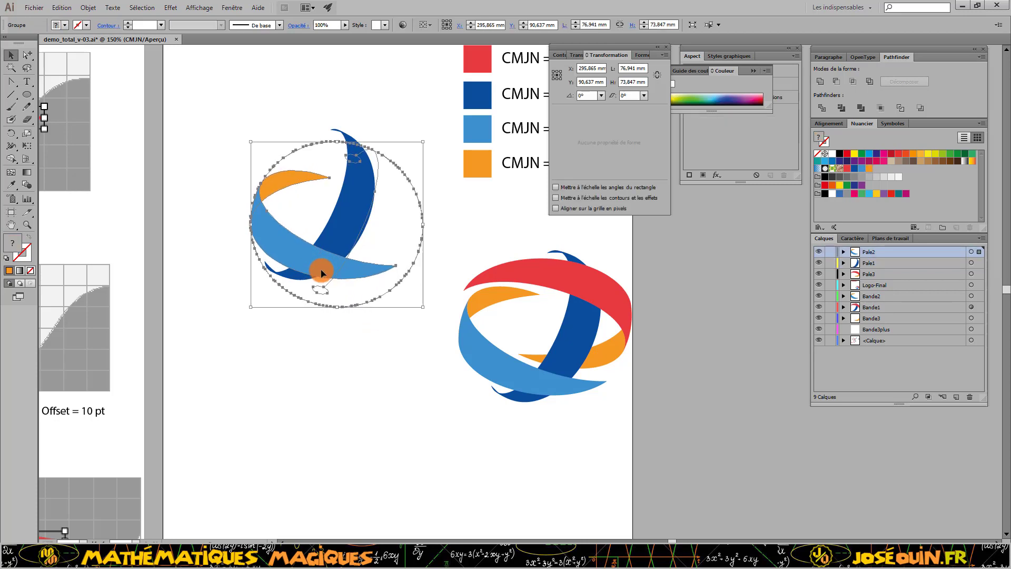
pyautogui.press('Left')
pyautogui.press('Left')
pyautogui.press('Left')
pyautogui.press('Up')
pyautogui.press('Up')
pyautogui.press('Up')
pyautogui.press('Left')
pyautogui.press('Left')
pyautogui.press('Left')
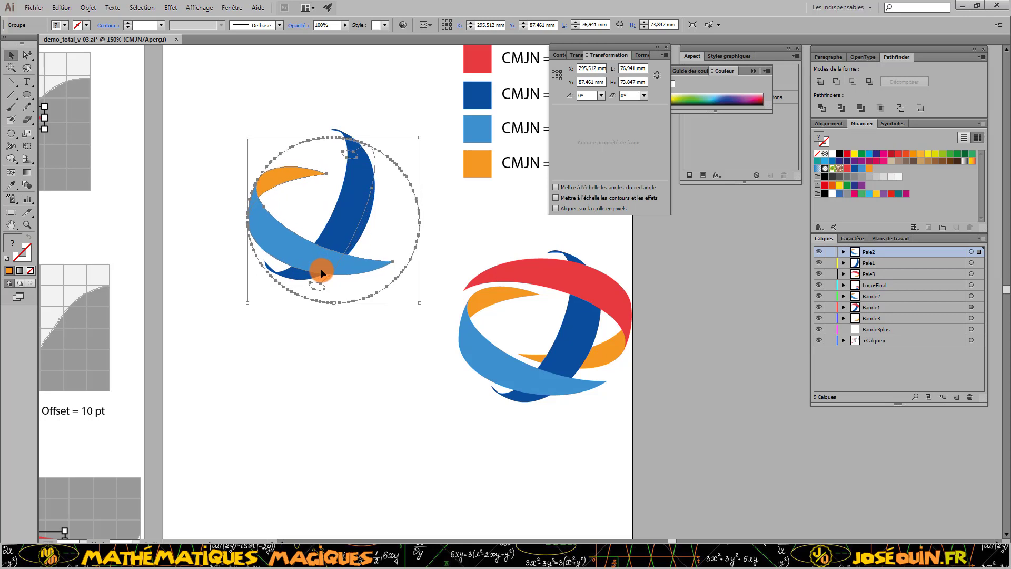
pyautogui.press('Down')
pyautogui.press('Down')
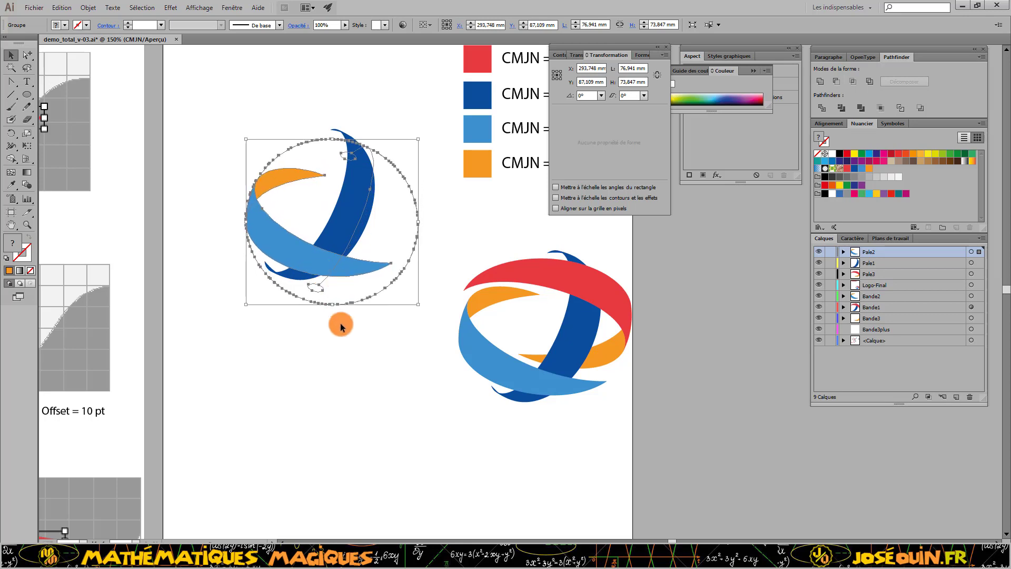
pyautogui.click(348, 346)
# Step: Move the red and orange third band up the artboard and place it over the two assembled blue bands
pyautogui.scroll(-3, 343, 379)
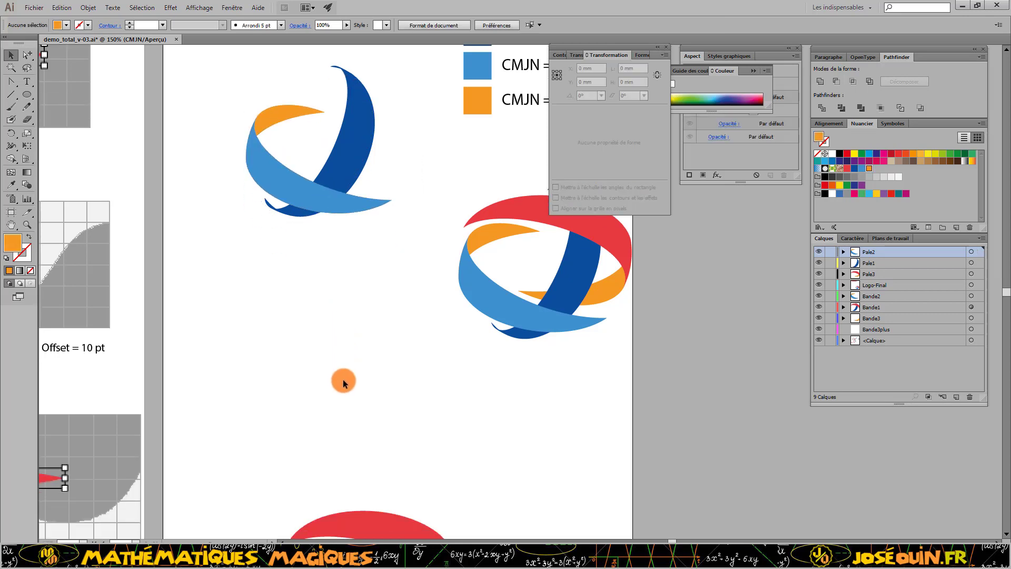
pyautogui.moveTo(395, 529); pyautogui.dragTo(365, 279)
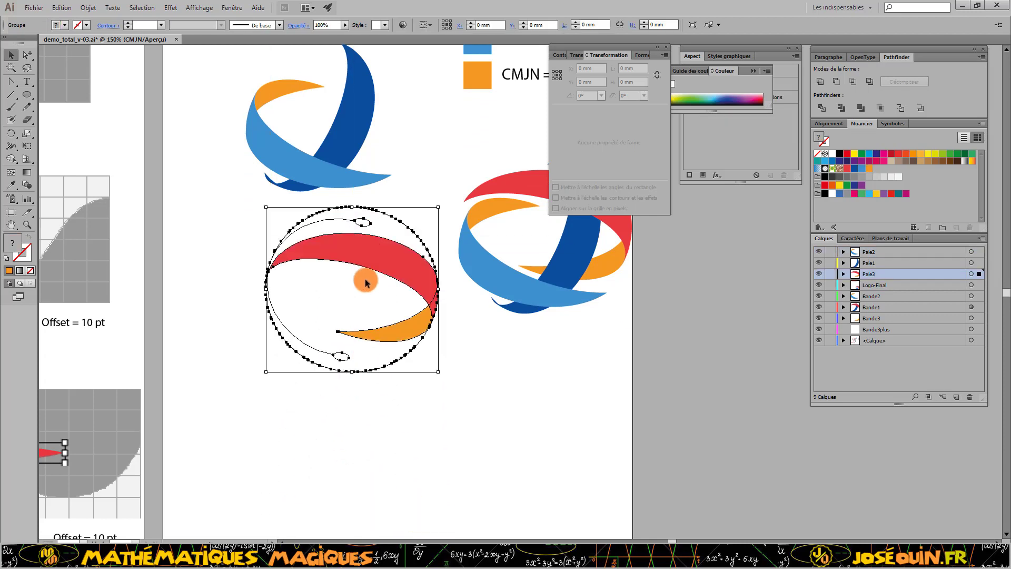
pyautogui.scroll(3, 363, 287)
pyautogui.scroll(3, 362, 297)
pyautogui.moveTo(379, 437); pyautogui.dragTo(374, 253)
# Step: Nudge the red and orange third band left across the two blue bands to about X 289.7 mm, Y 74.5 mm
pyautogui.press('Up')
pyautogui.press('Up')
pyautogui.press('Up')
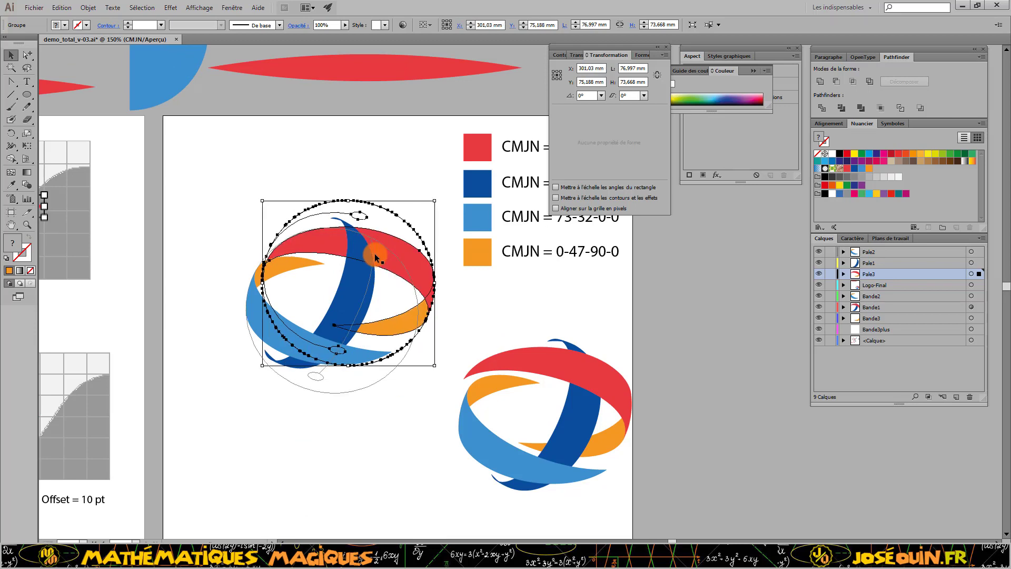
pyautogui.press('Left')
pyautogui.press('Left')
pyautogui.press('Left')
pyautogui.press('Left')
pyautogui.press('Left')
pyautogui.press('Left')
pyautogui.press('Left')
pyautogui.press('Left')
pyautogui.press('Left')
pyautogui.press('Left')
pyautogui.press('Left')
pyautogui.press('Left')
pyautogui.press('Left')
pyautogui.press('Left')
pyautogui.press('Left')
pyautogui.press('Left')
pyautogui.press('Left')
pyautogui.press('Left')
pyautogui.press('Left')
pyautogui.press('Left')
pyautogui.press('Left')
pyautogui.press('Left')
pyautogui.press('Left')
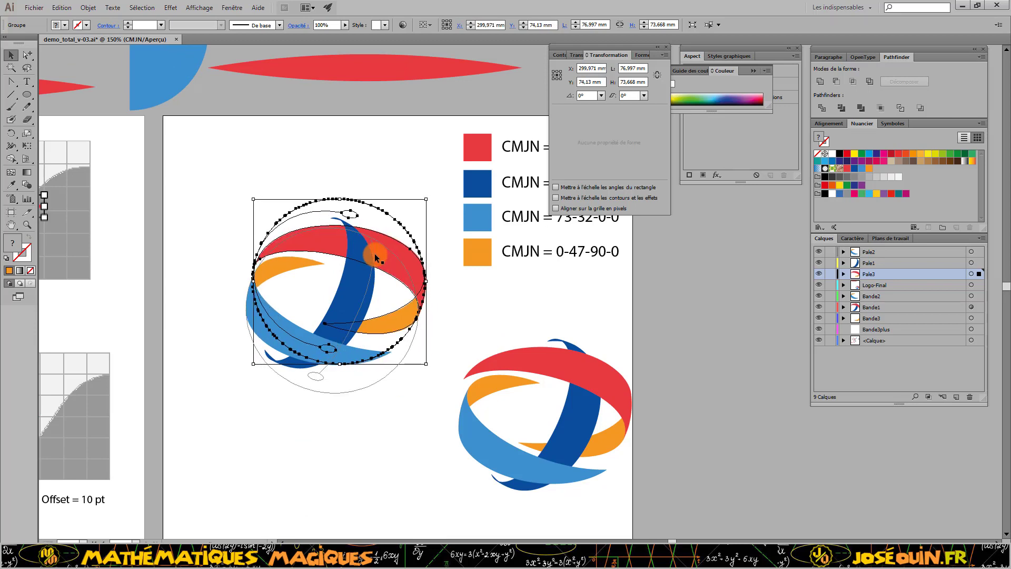
pyautogui.press('Down')
pyautogui.press('Down')
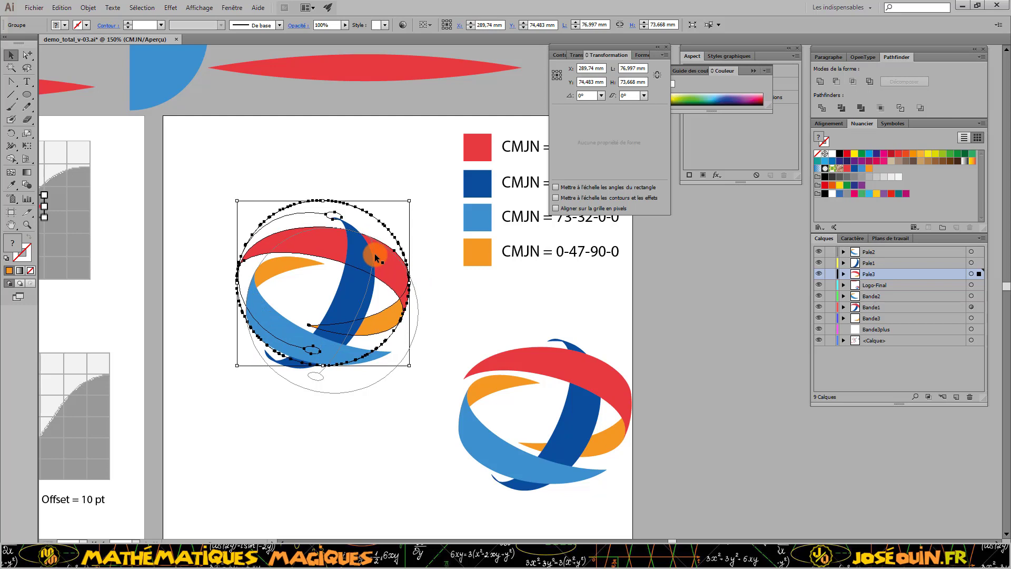
# Step: Fine-tune the third band's position to about X 291.2 mm, Y 73.8 mm, matching the finished logo, and deselect it
pyautogui.press('Left')
pyautogui.press('Left')
pyautogui.press('Left')
pyautogui.press('Left')
pyautogui.press('Right')
pyautogui.press('Right')
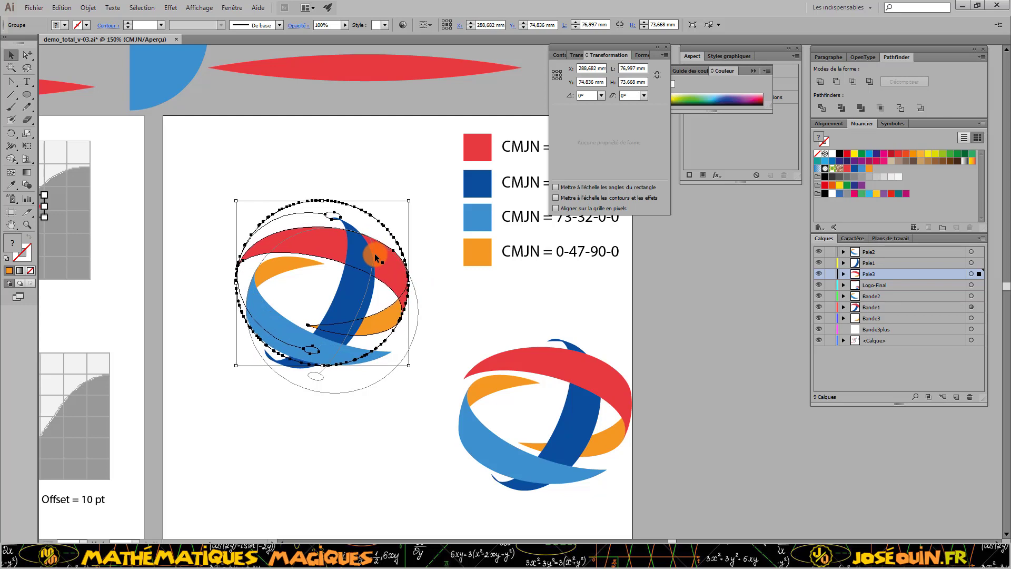
pyautogui.press('Up')
pyautogui.press('Up')
pyautogui.press('Up')
pyautogui.press('Right')
pyautogui.press('Right')
pyautogui.press('Right')
pyautogui.press('Right')
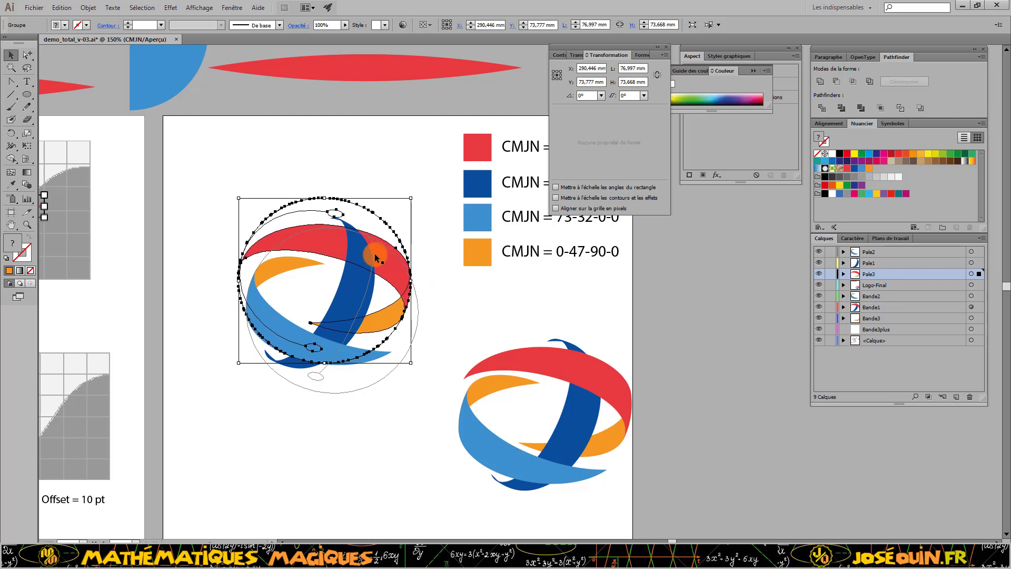
pyautogui.press('Right')
pyautogui.press('Right')
pyautogui.press('Up')
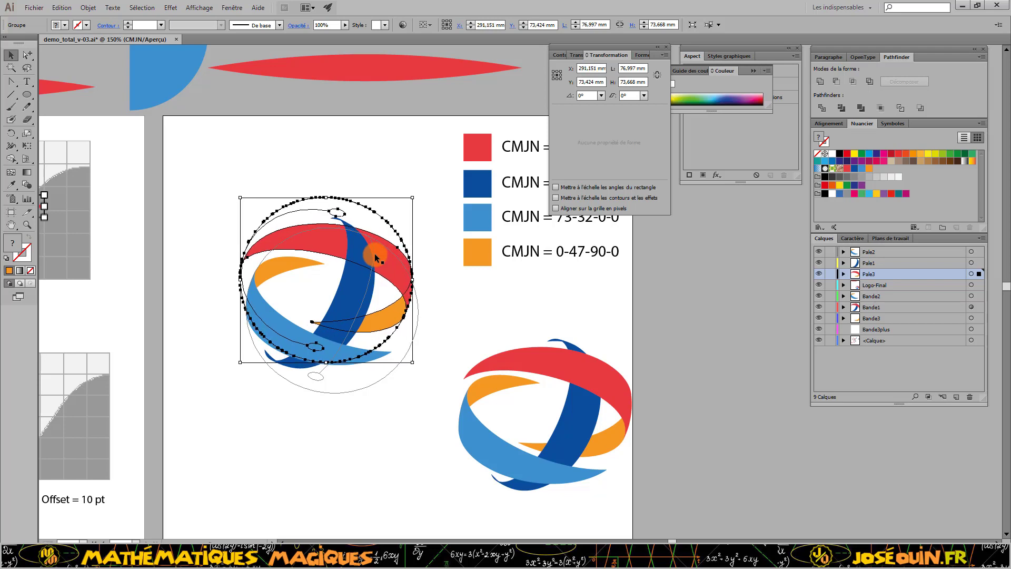
pyautogui.press('Down')
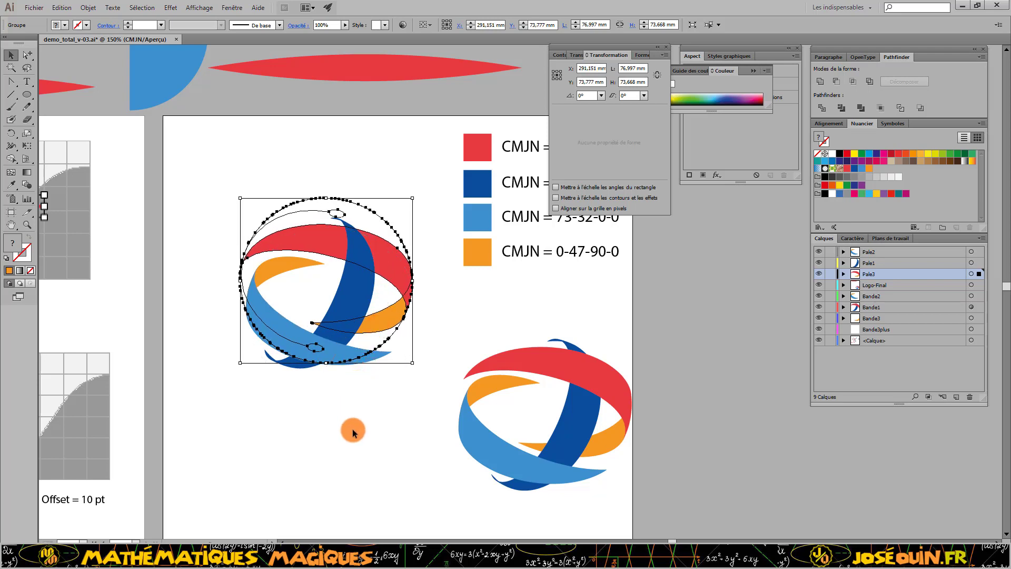
pyautogui.click(355, 433)
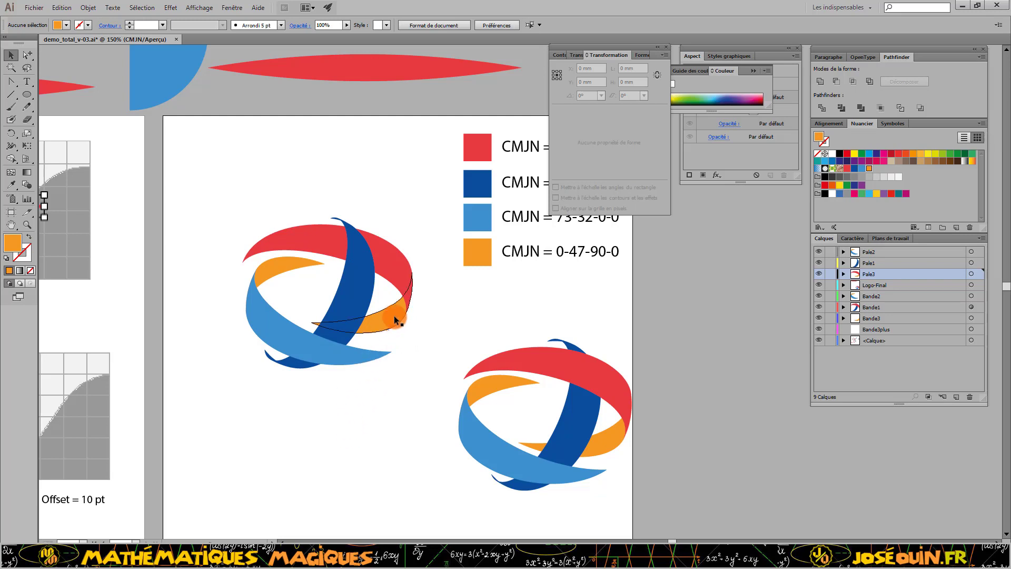
pyautogui.click(393, 265)
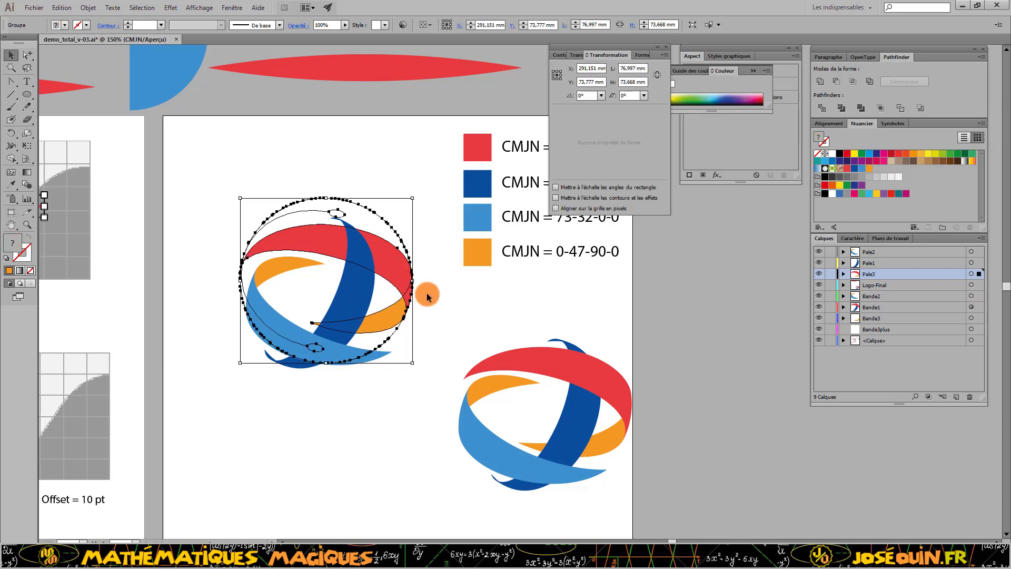
pyautogui.click(440, 296)
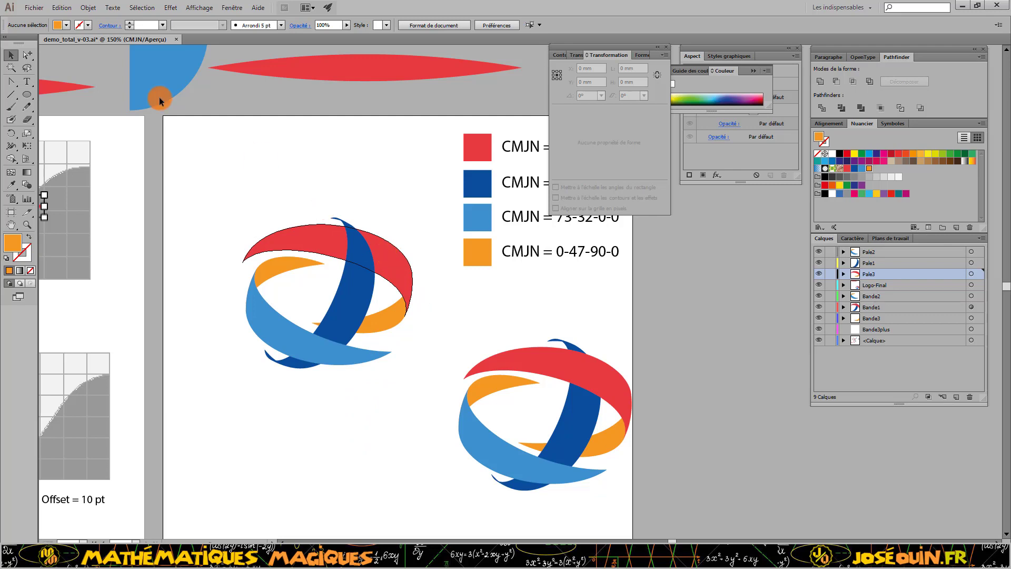
# Step: Select only the third band's red shape and locate its group inside the nested groups of layer Pale3
pyautogui.click(28, 54)
pyautogui.click(384, 255)
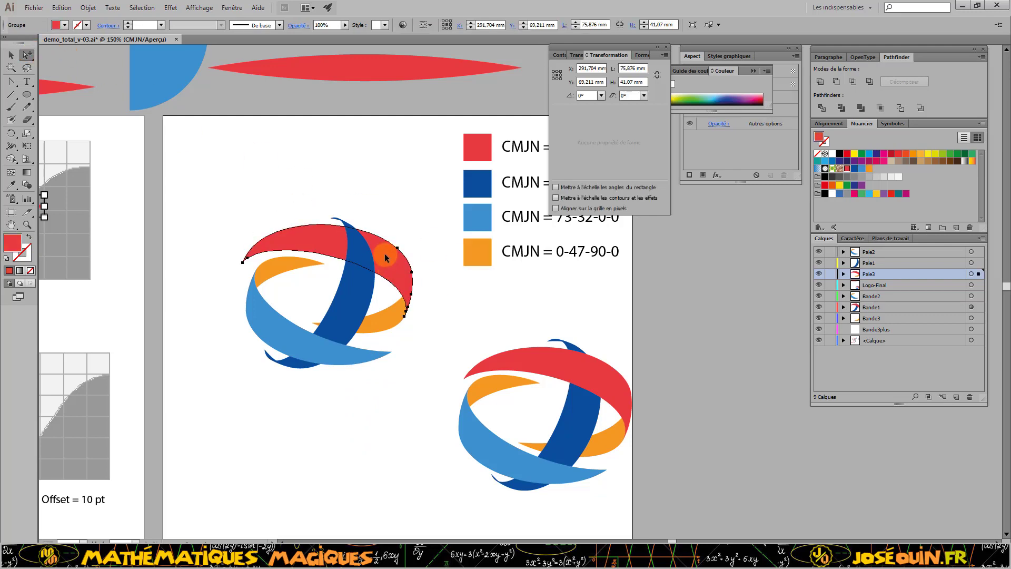
pyautogui.click(845, 276)
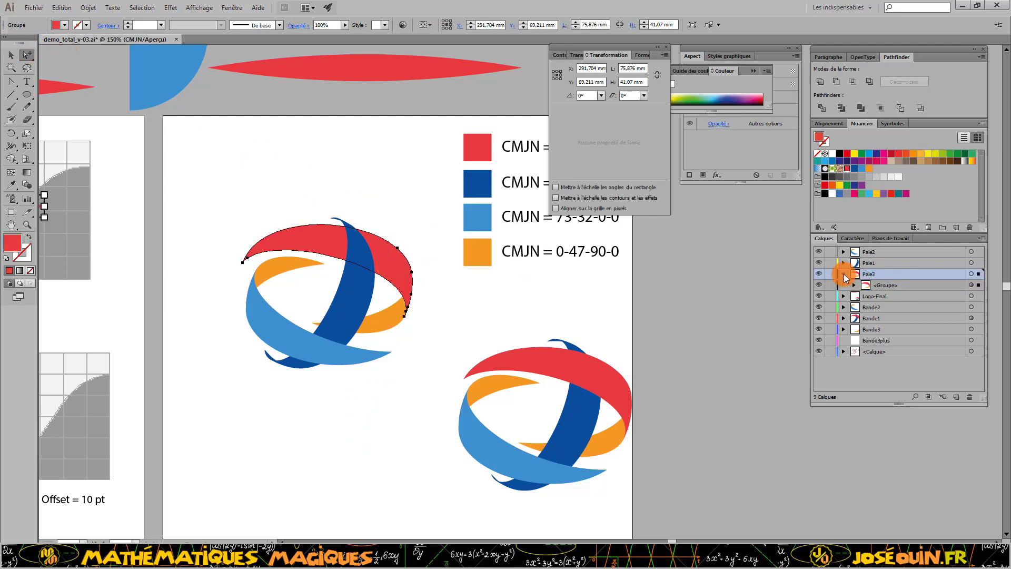
pyautogui.click(855, 284)
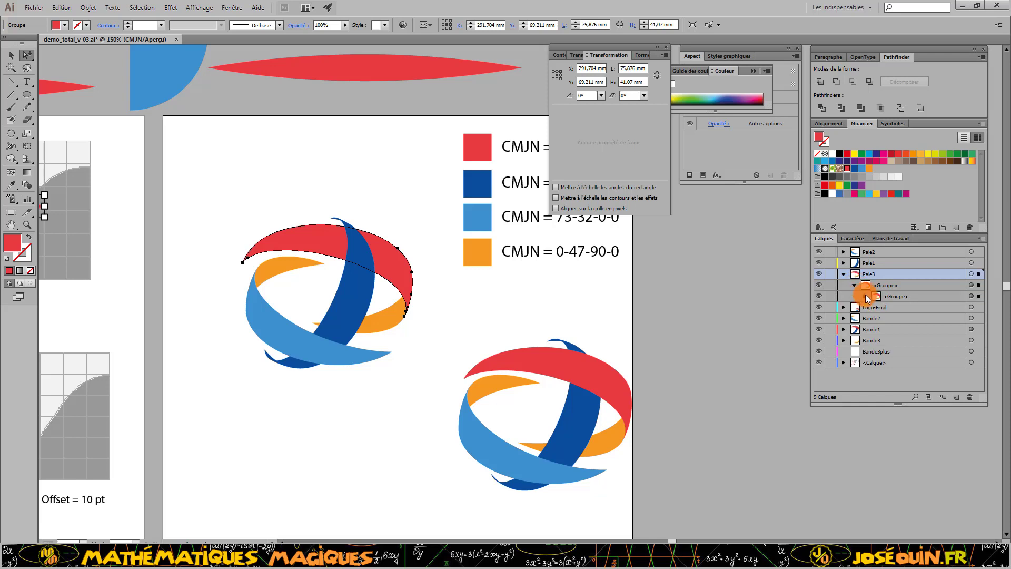
pyautogui.click(864, 295)
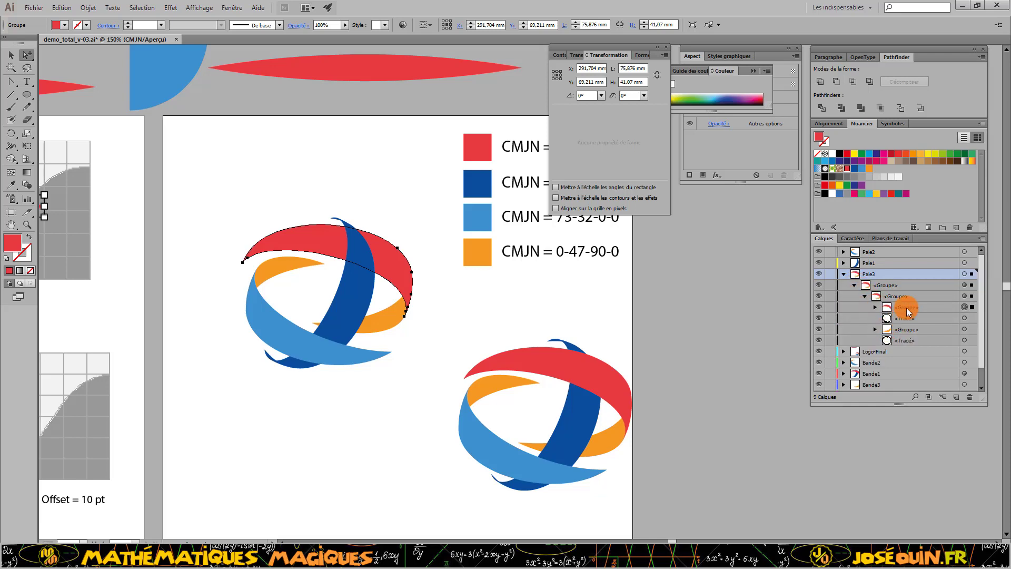
pyautogui.click(875, 307)
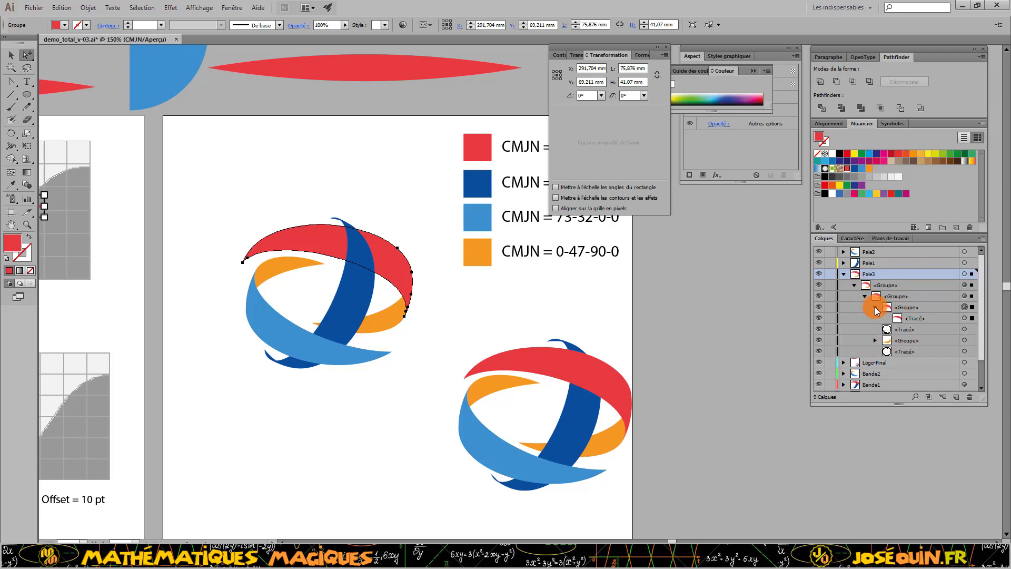
pyautogui.click(875, 308)
pyautogui.click(931, 306)
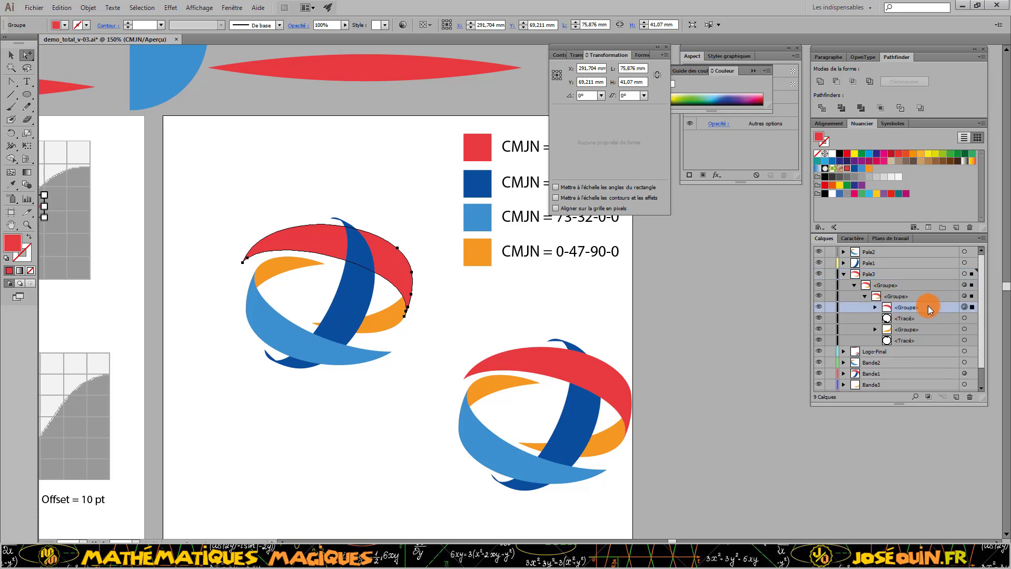
# Step: Copy the red shape and paste it in place into layer Pale2
pyautogui.click(62, 7)
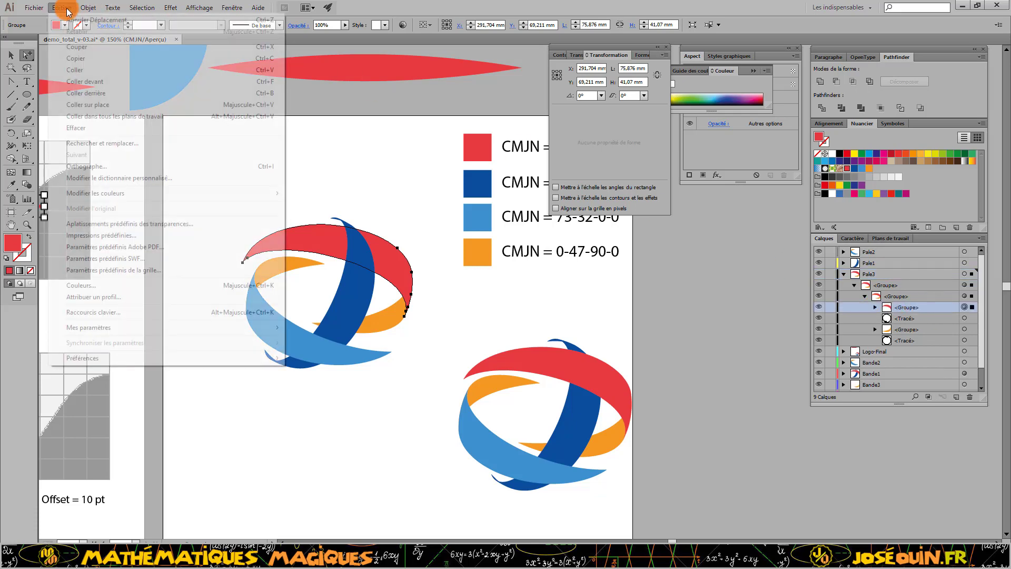
pyautogui.click(84, 59)
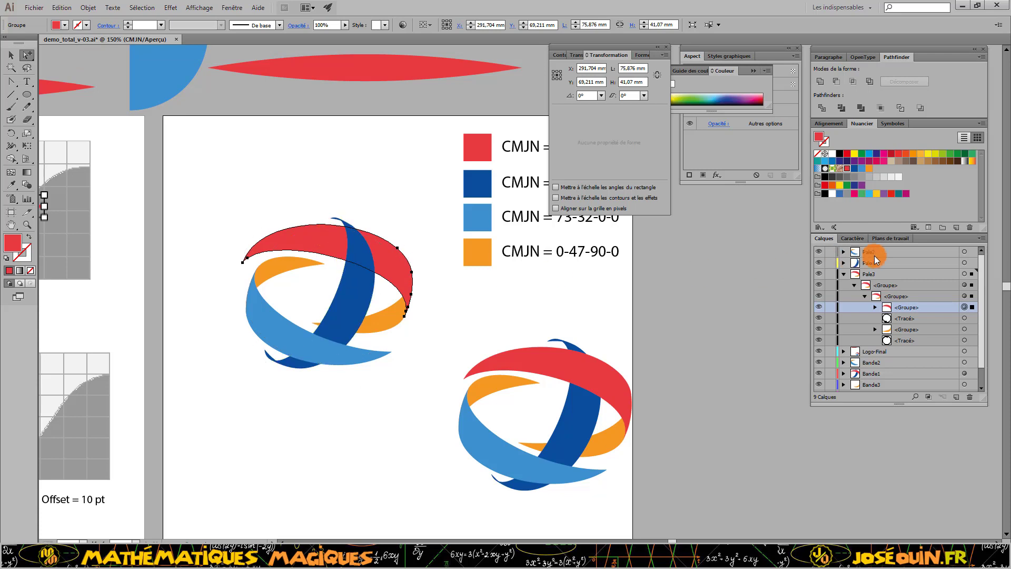
pyautogui.click(909, 251)
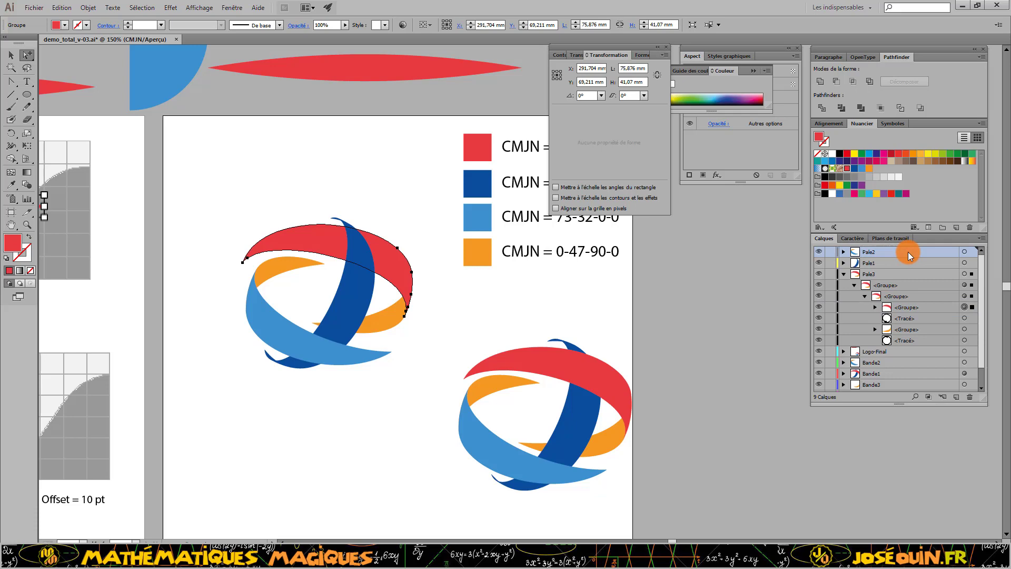
pyautogui.click(62, 8)
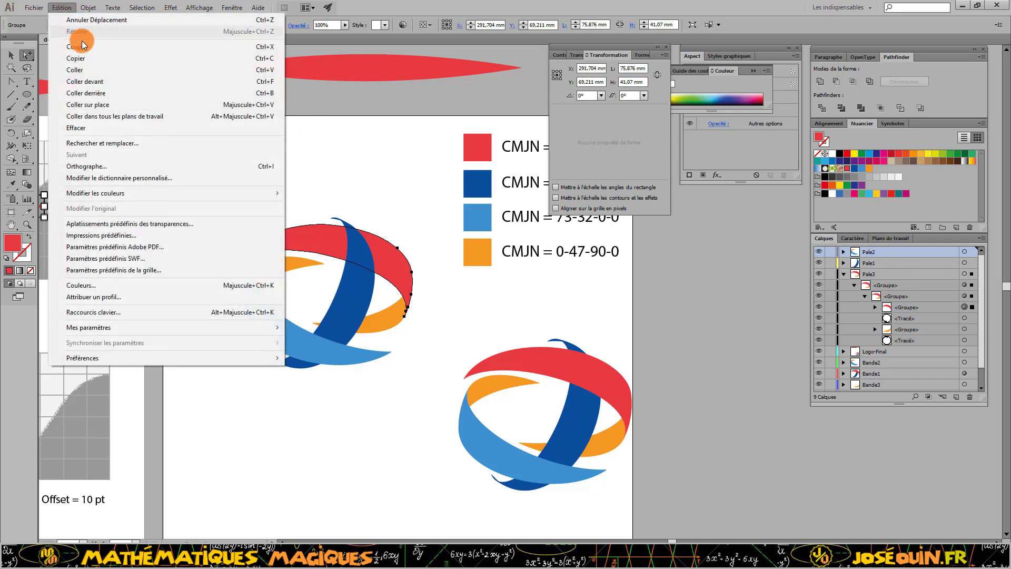
pyautogui.click(95, 107)
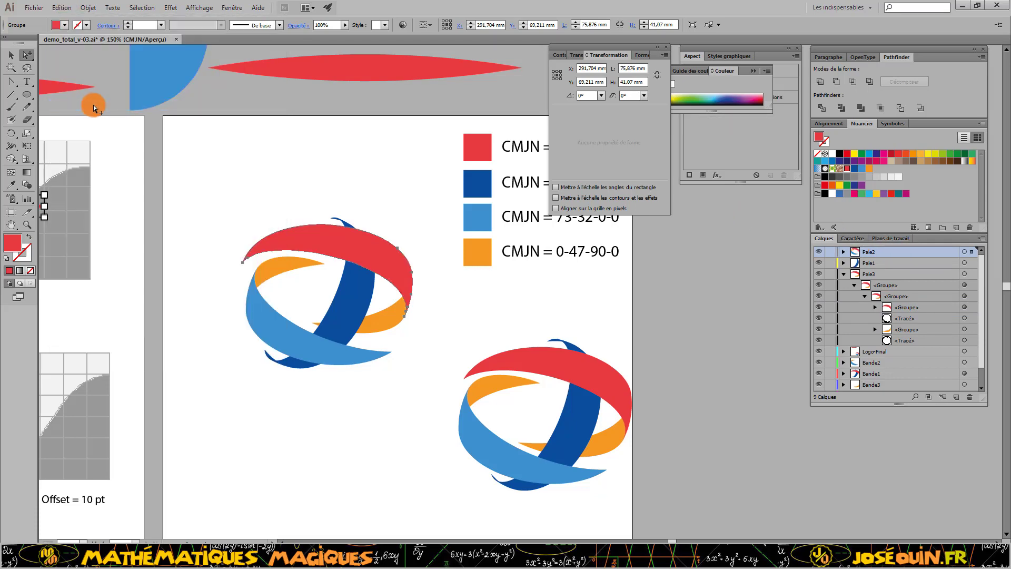
# Step: Hide the original red group in layer Pale3 and deselect the pasted copy
pyautogui.click(819, 297)
pyautogui.click(819, 297)
pyautogui.click(819, 308)
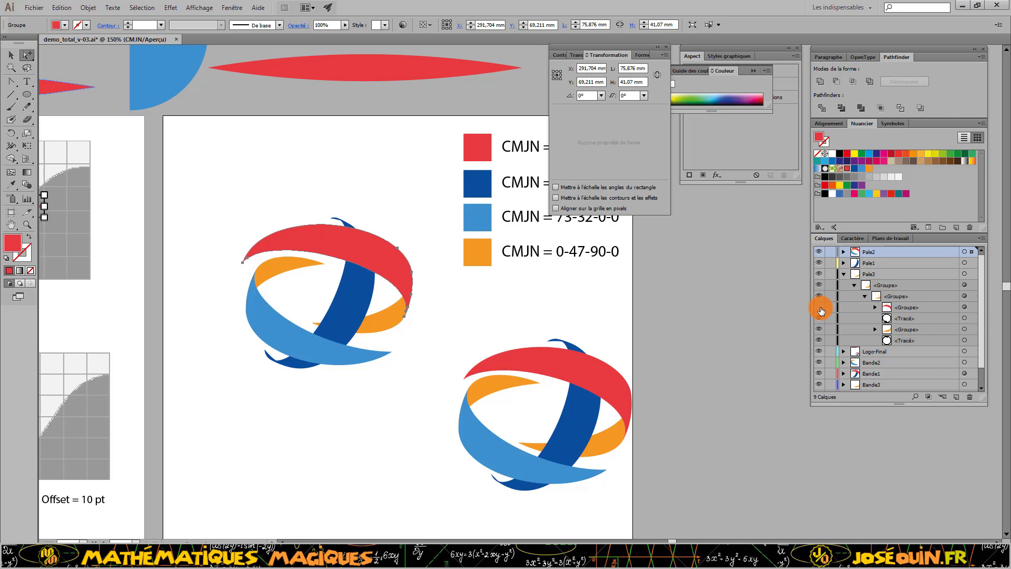
pyautogui.click(403, 379)
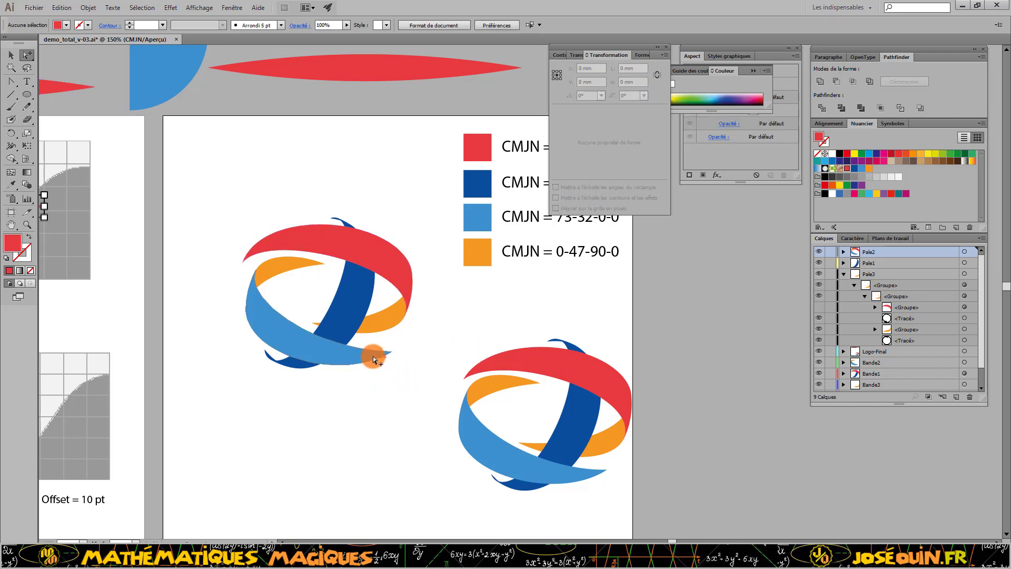
# Step: Select the lower orange shape and the pasted red shape together and nudge both slightly left to about X 290.6 mm
pyautogui.click(399, 318)
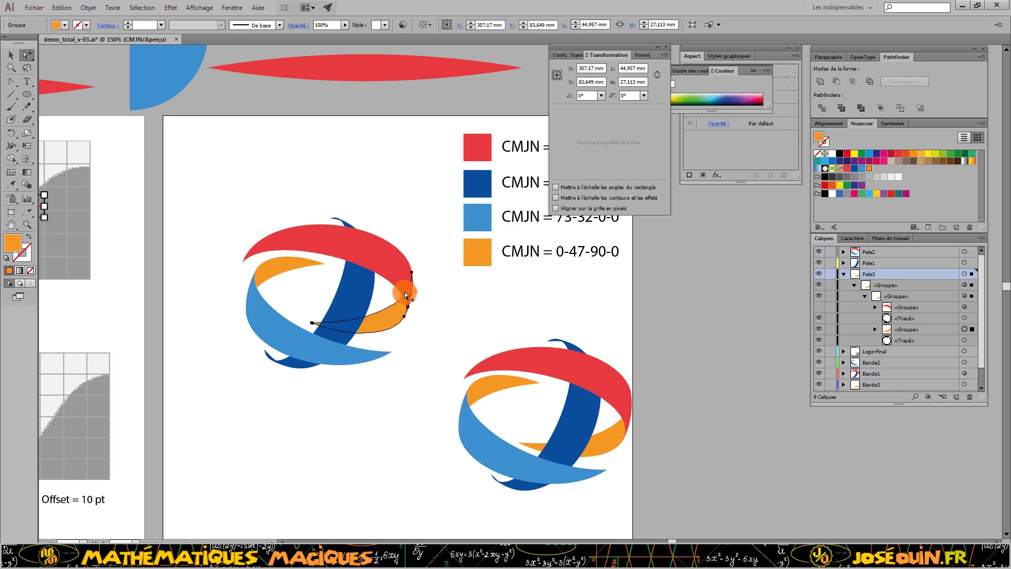
pyautogui.click(413, 309)
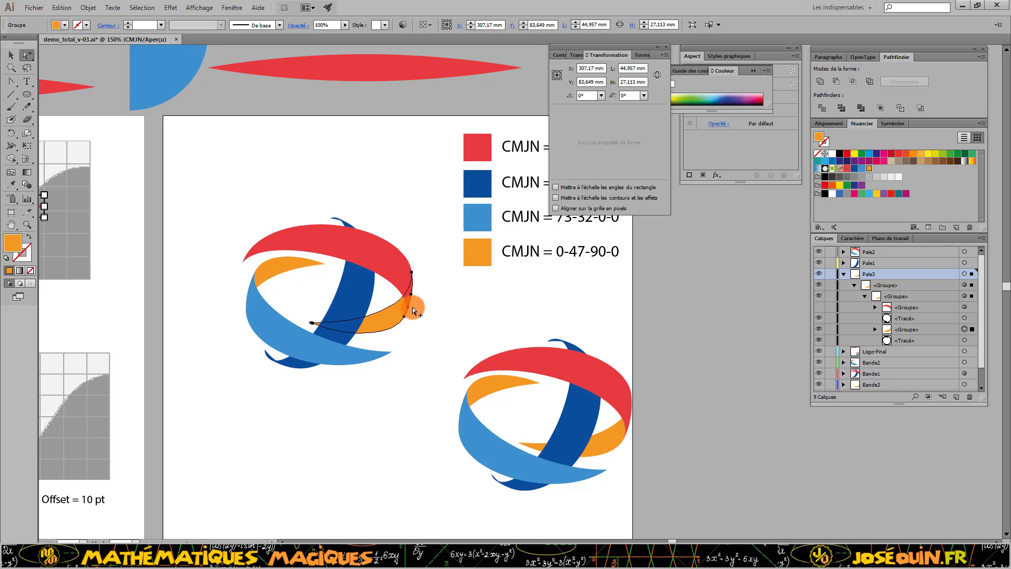
pyautogui.click(394, 270)
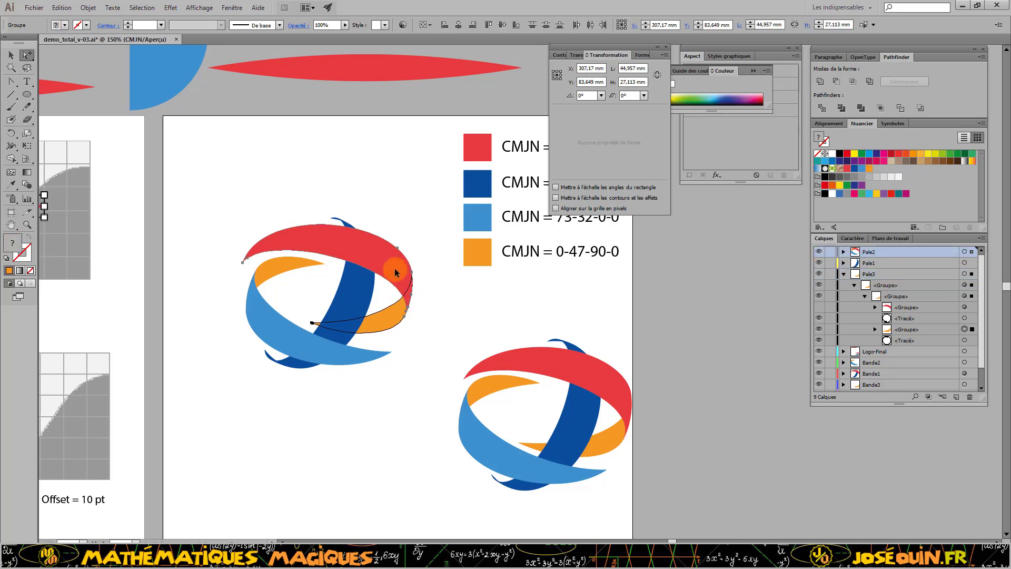
pyautogui.press('Left')
pyautogui.press('Left')
pyautogui.press('Left')
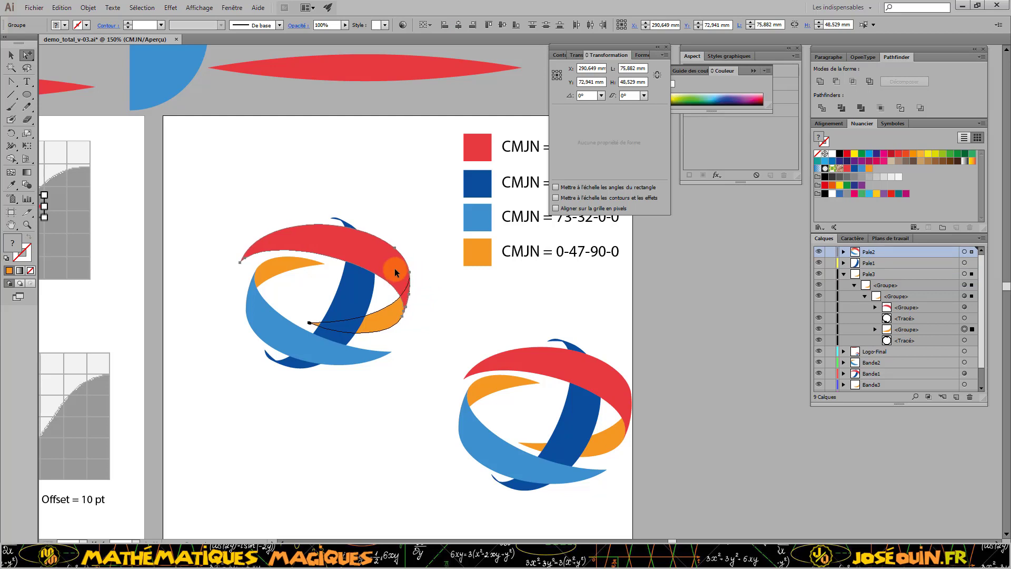
# Step: Nudge the light blue shape alone slightly up, trying small shifts left and right, to about X 287.8 mm, Y 89.7 mm
pyautogui.click(287, 329)
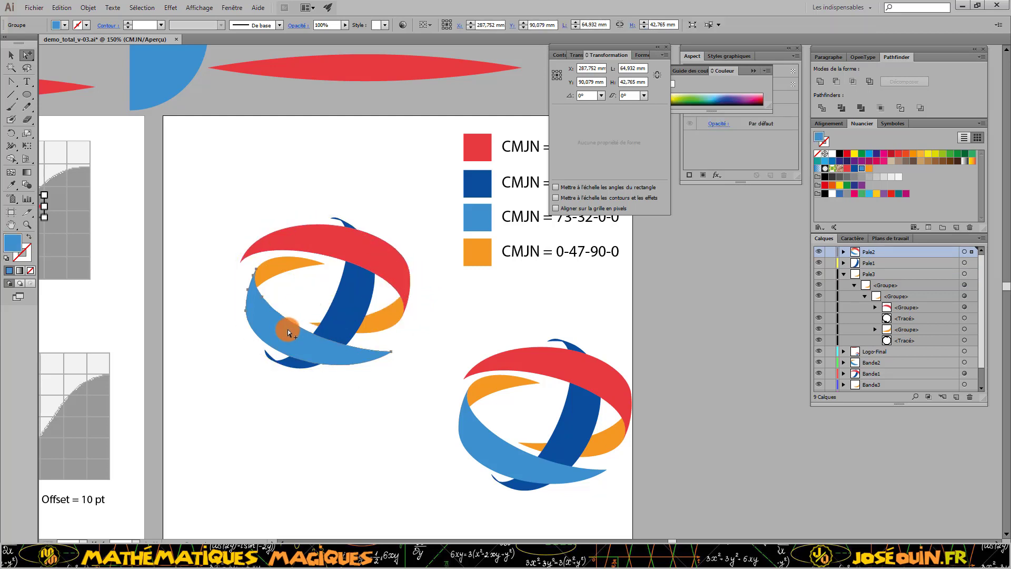
pyautogui.press('Left')
pyautogui.press('Left')
pyautogui.press('Left')
pyautogui.press('Up')
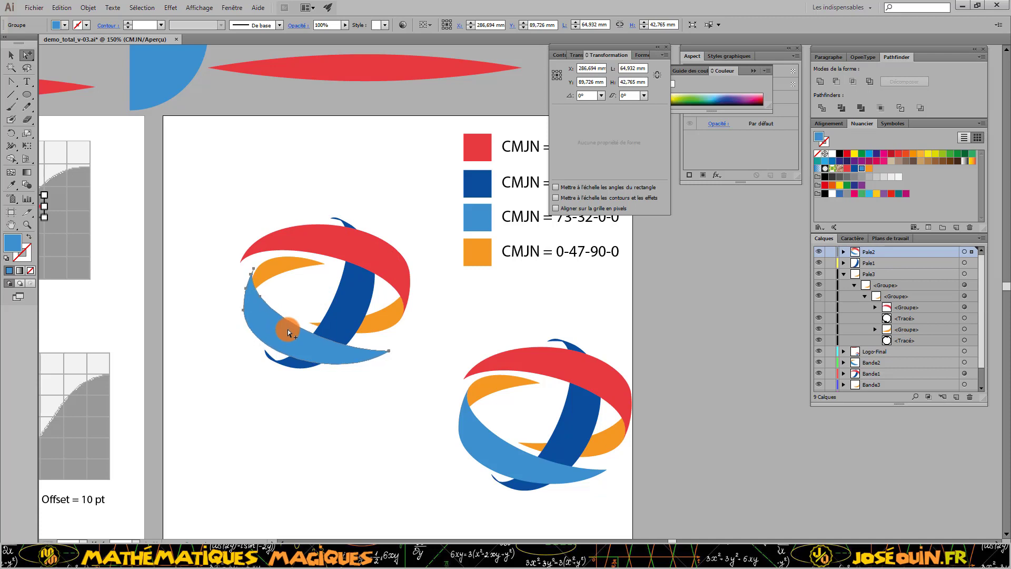
pyautogui.press('Right')
pyautogui.press('Right')
pyautogui.press('Right')
pyautogui.press('Right')
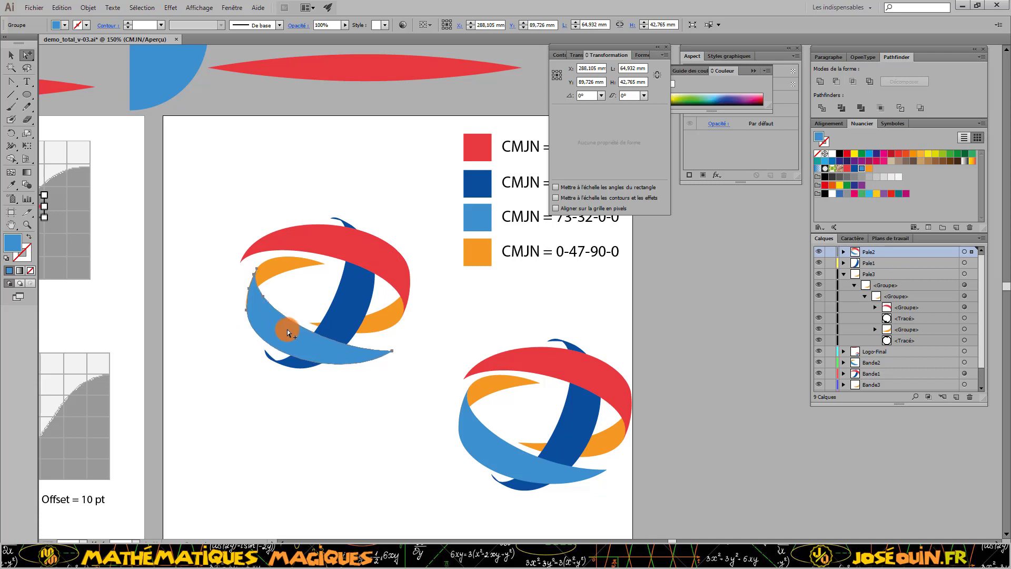
pyautogui.press('Left')
# Step: Add the upper orange shape to the selection, nudge it and the light blue shape left and up to about X 286 mm, Y 86.7 mm, and deselect
pyautogui.keyDown('shift'); pyautogui.click(285, 264); pyautogui.keyUp('shift')
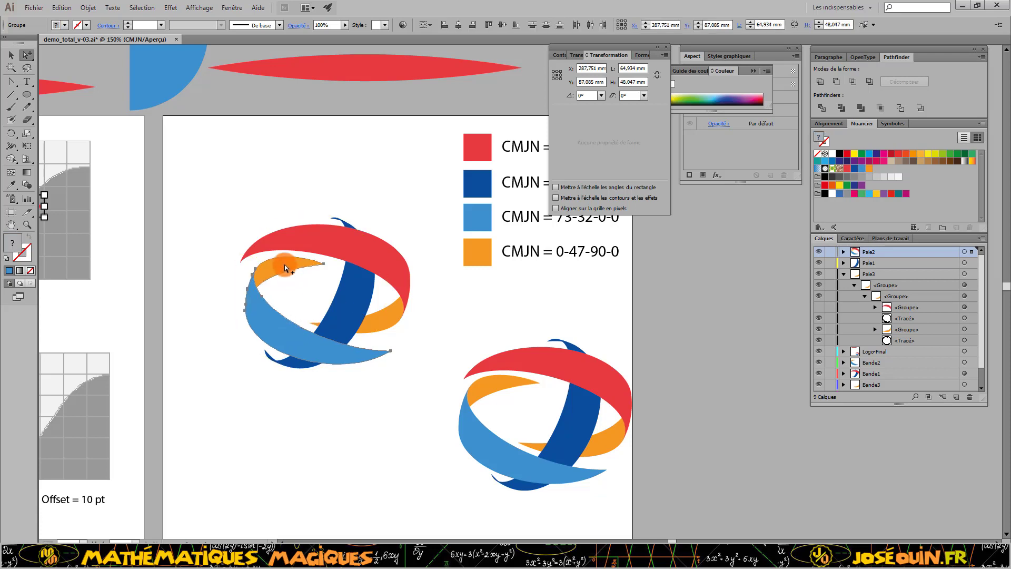
pyautogui.press('Left')
pyautogui.press('Left')
pyautogui.press('Left')
pyautogui.press('Left')
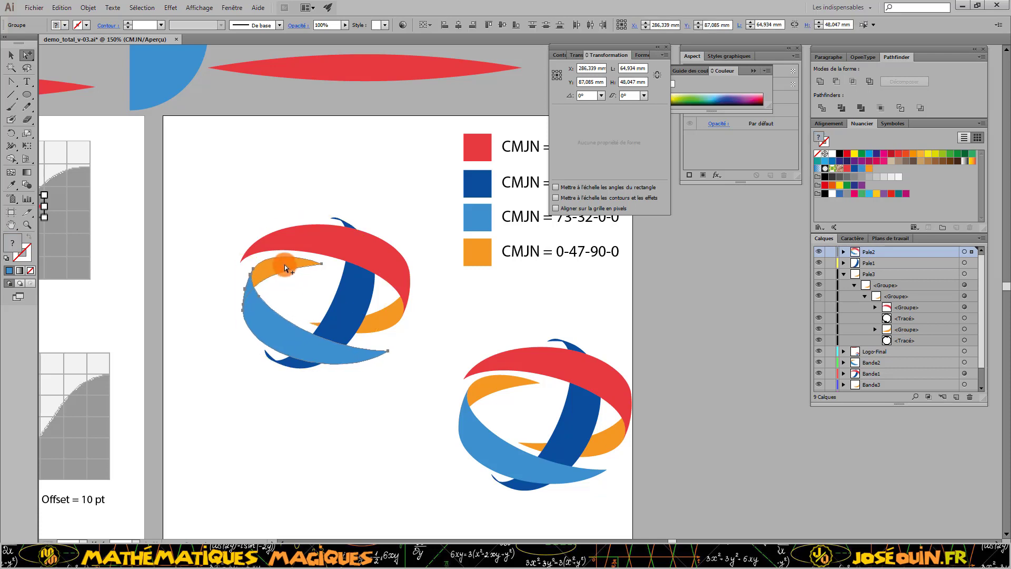
pyautogui.press('Up')
pyautogui.press('Left')
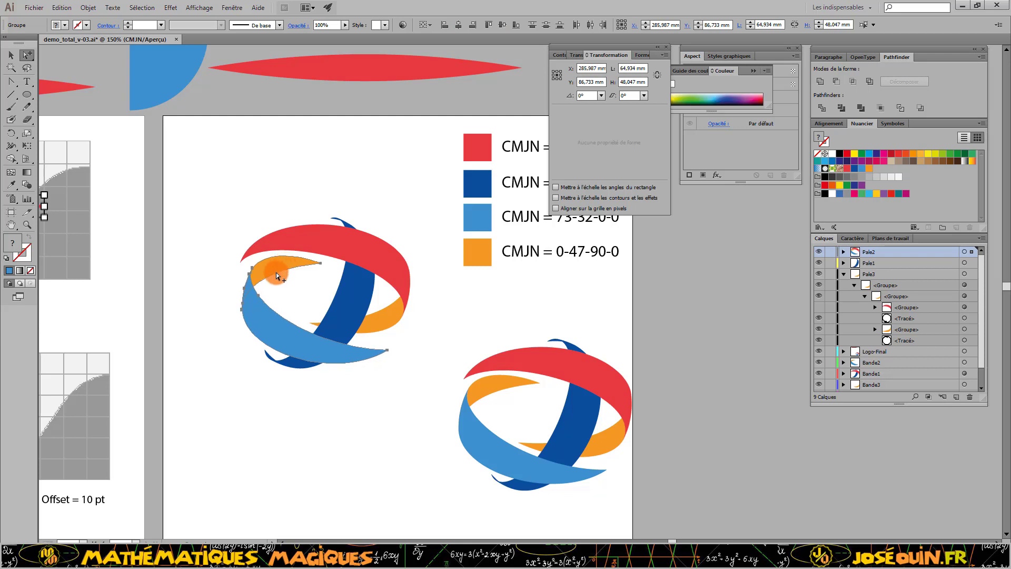
pyautogui.click(317, 423)
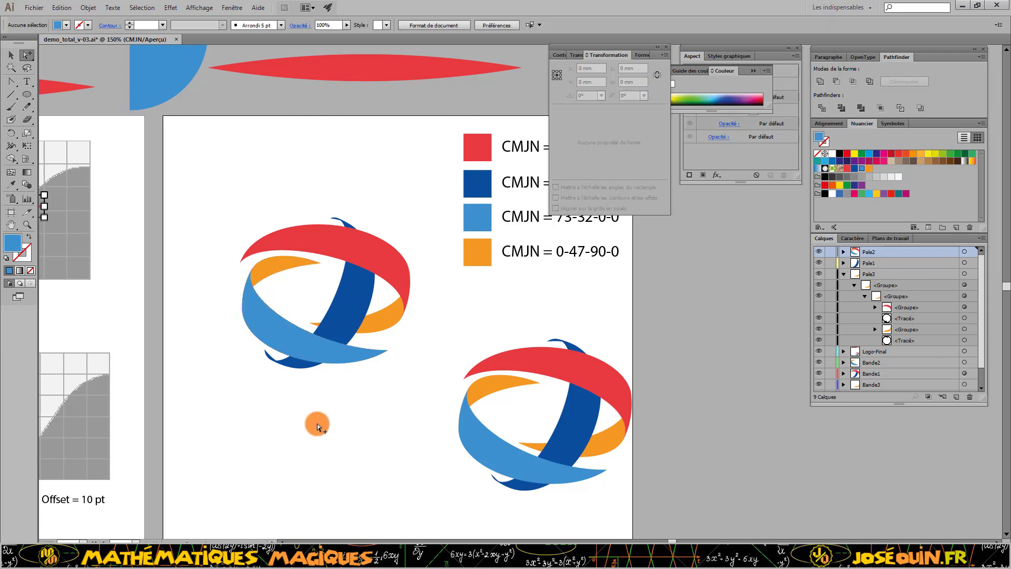